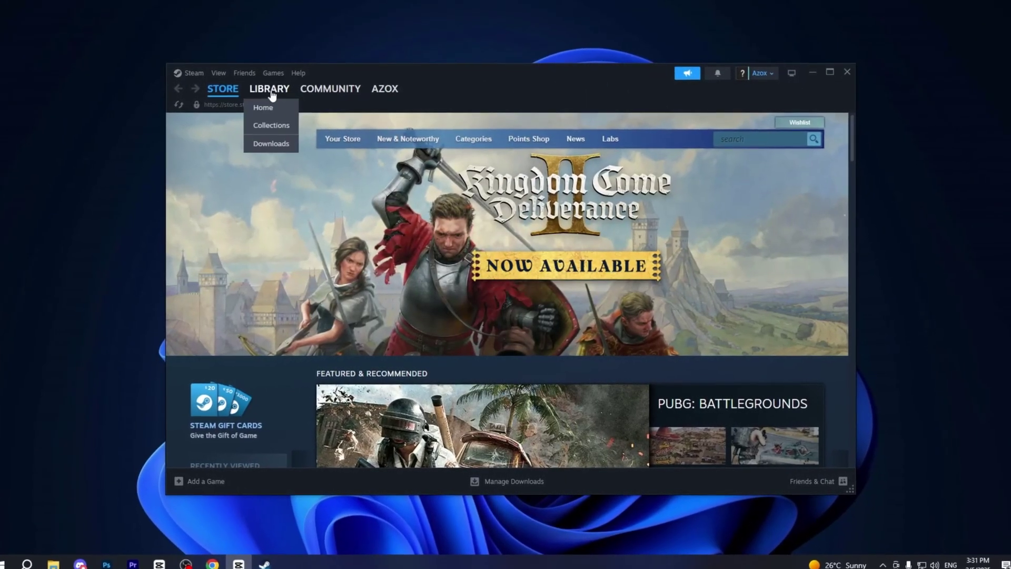
# Replace Marvel Rivals' Steam launch options with the pasted string starting -high -USEALLAVAILABLECORES -novid.
pyautogui.click(265, 89)
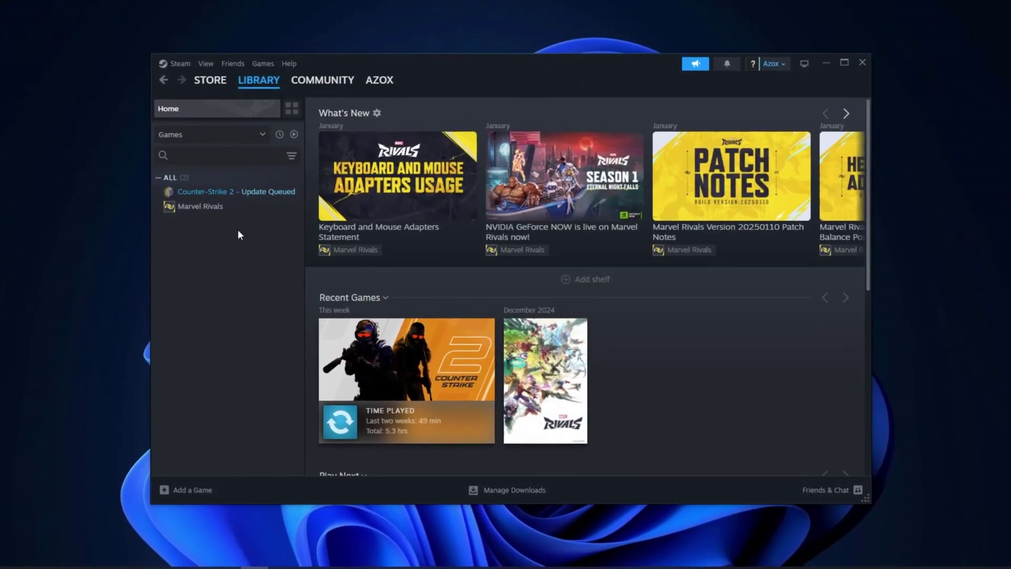
pyautogui.rightClick(198, 207)
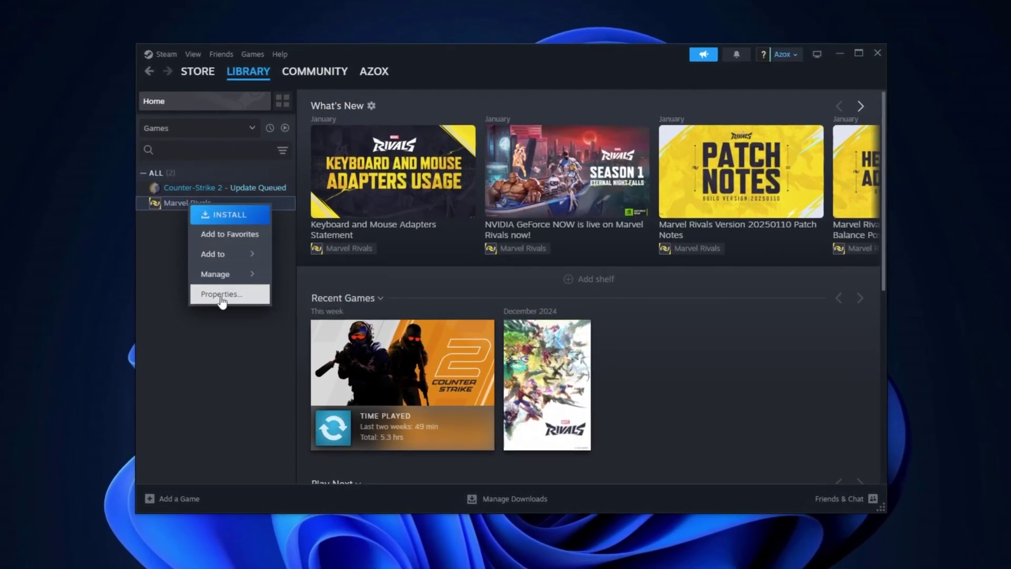
pyautogui.click(225, 292)
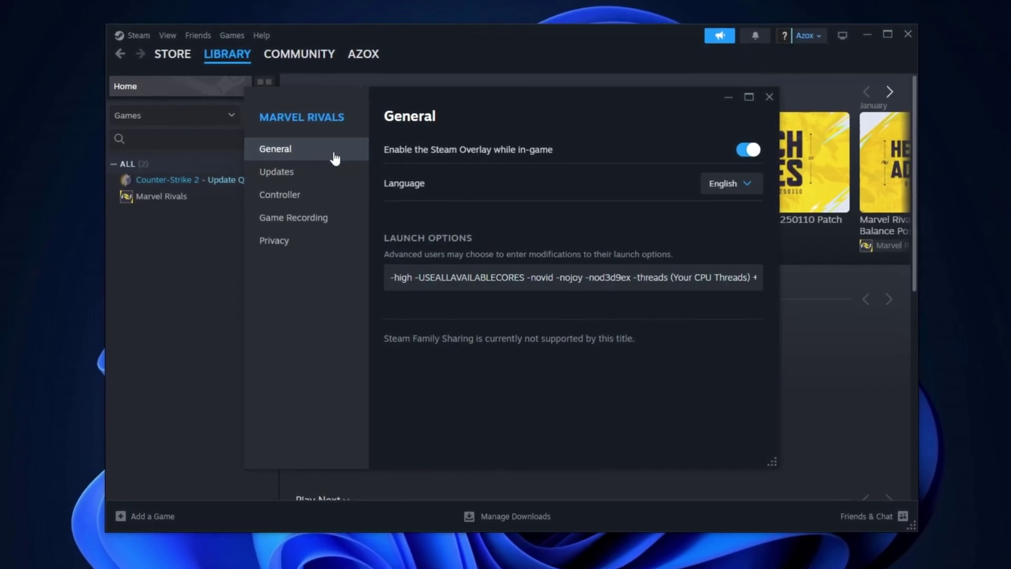
pyautogui.click(510, 285)
pyautogui.hotkey('ctrl', 'a')
pyautogui.hotkey('ctrl', 'v')
pyautogui.press('Home')
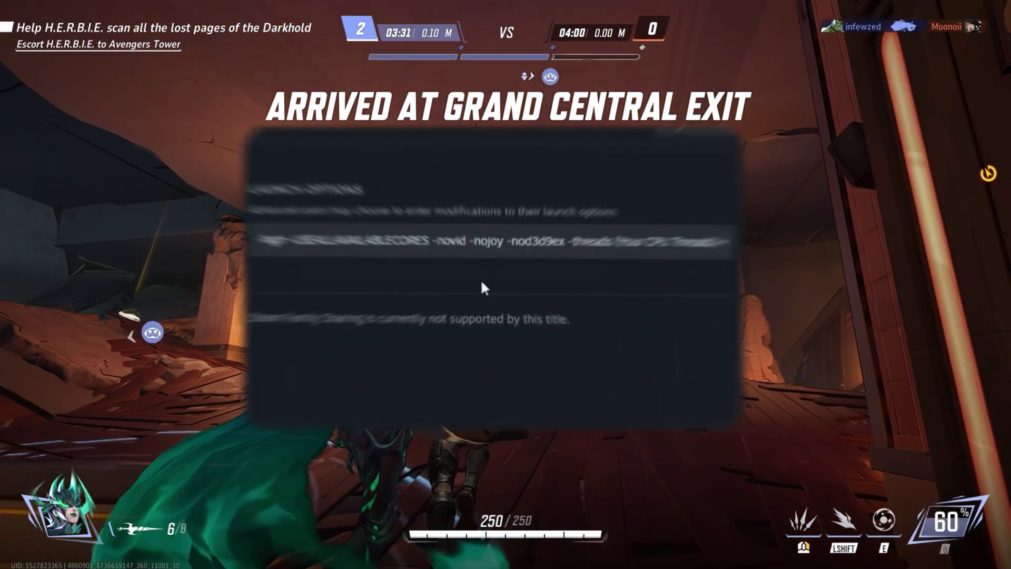
pyautogui.hotkey('ctrl', 'a')
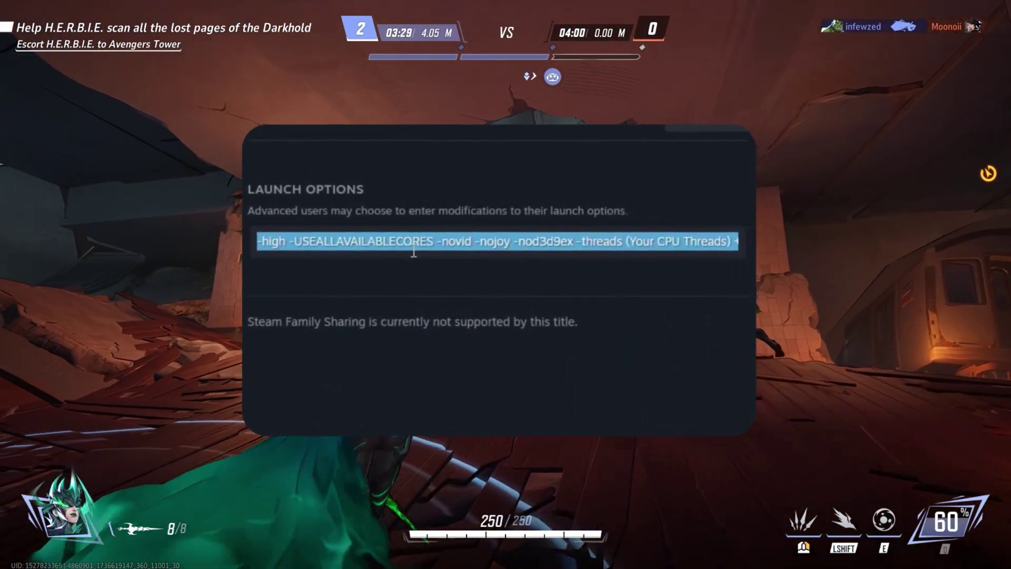
pyautogui.hotkey('ctrl', 'v')
pyautogui.press('Home')
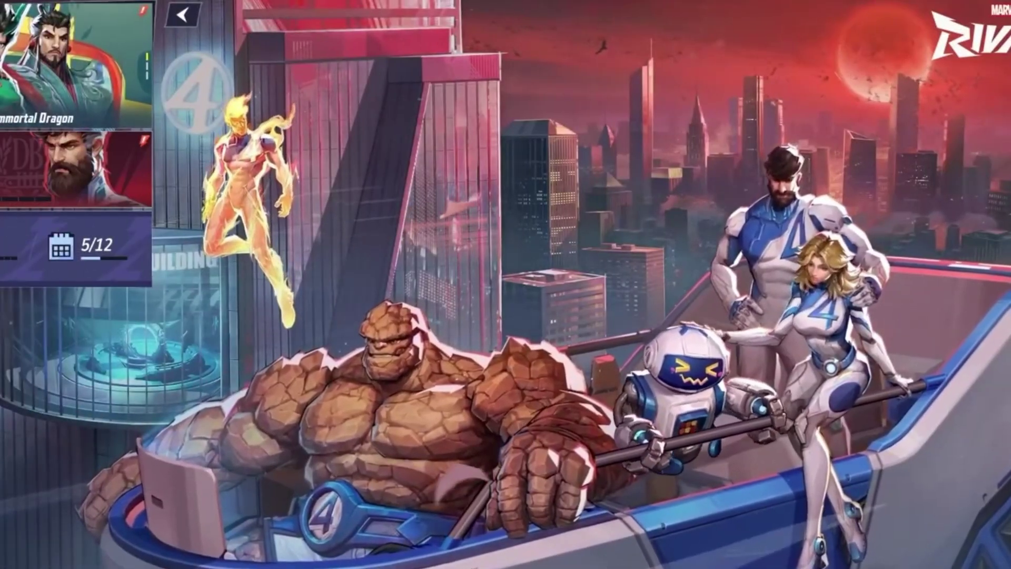
# In Marvel Rivals' Display settings, keep 1920x1080 resolution and NVIDIA DLSS anti-aliasing, then review below.
pyautogui.press('Escape')
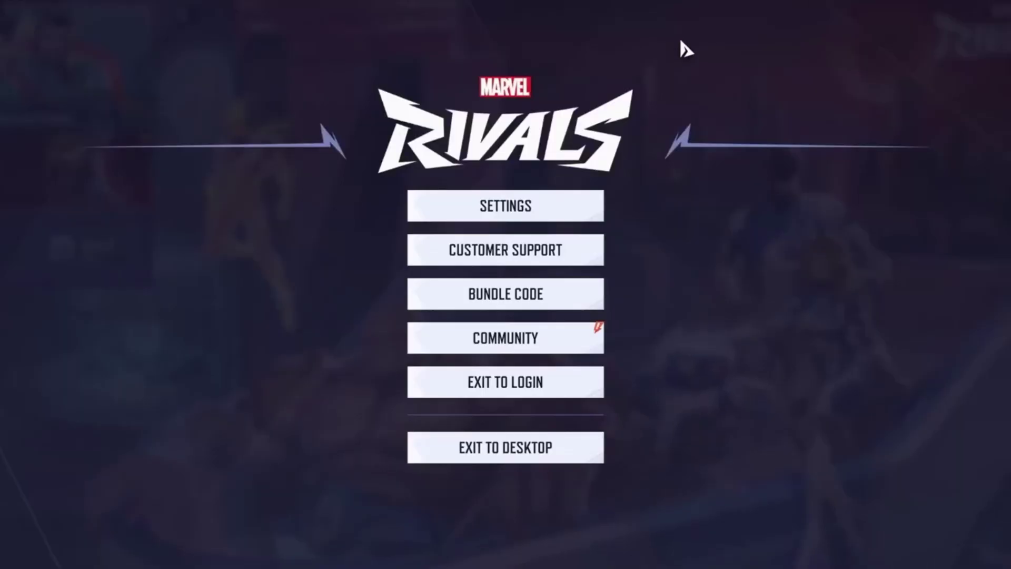
pyautogui.click(484, 208)
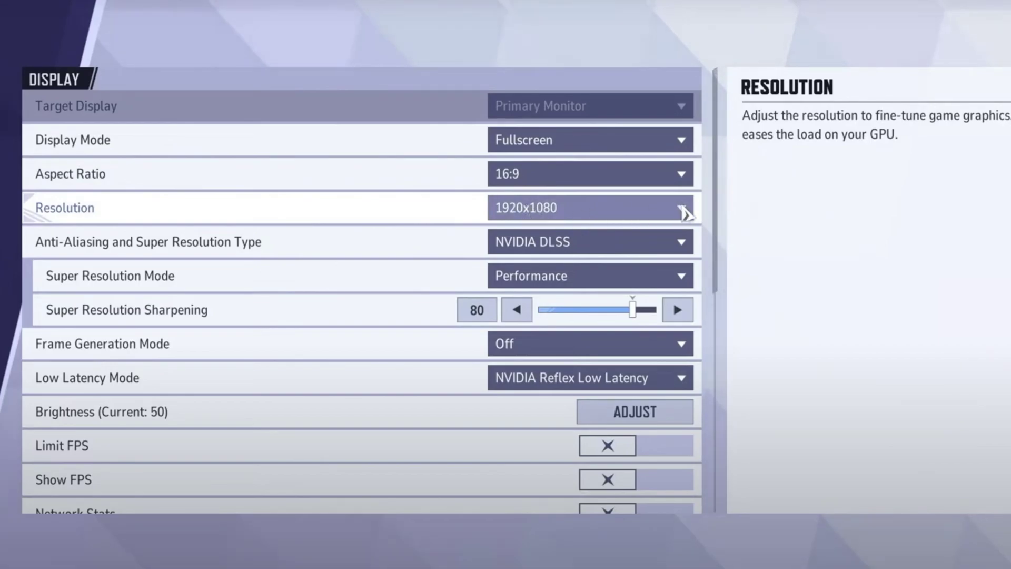
pyautogui.click(682, 210)
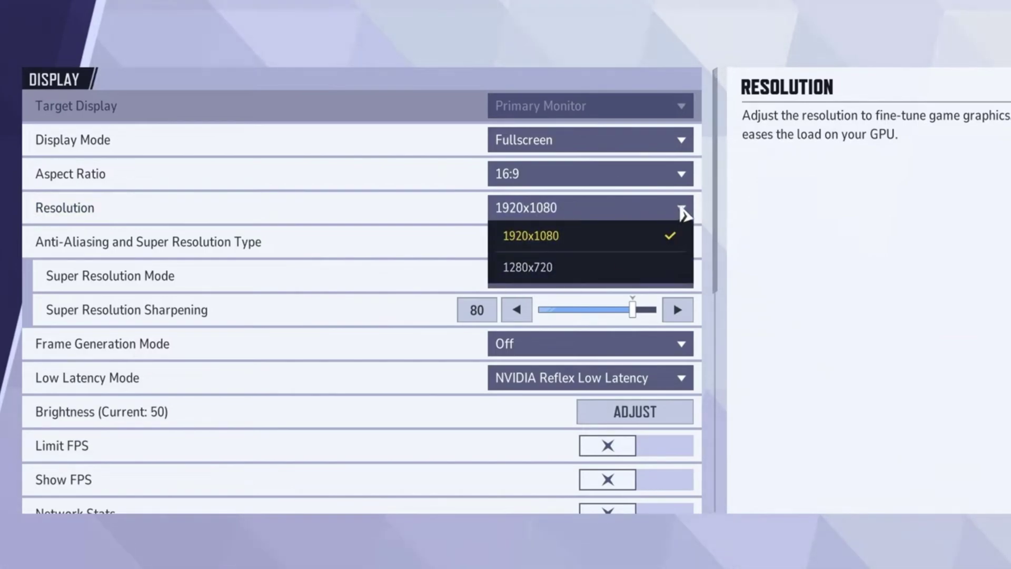
pyautogui.click(583, 238)
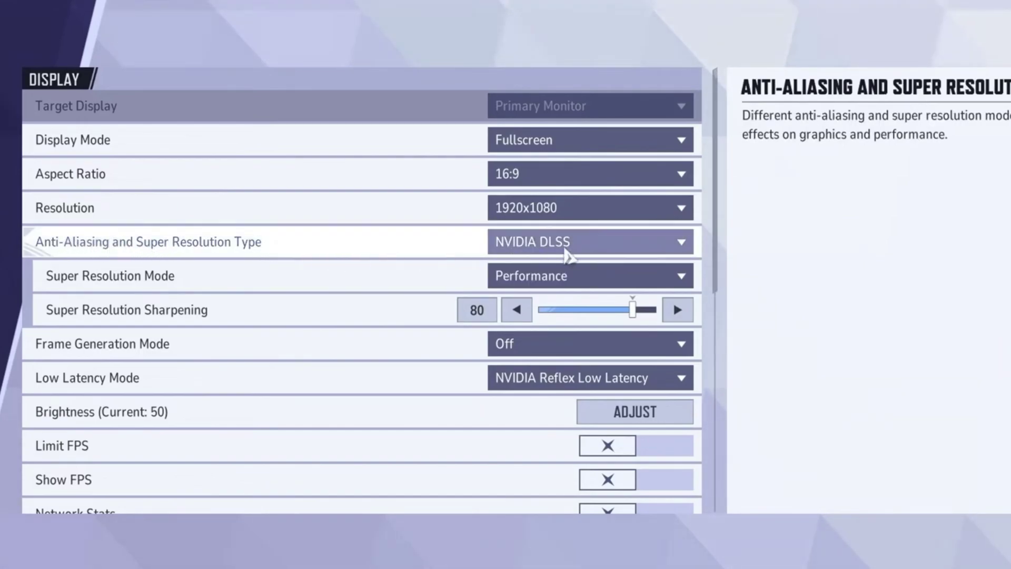
pyautogui.click(682, 243)
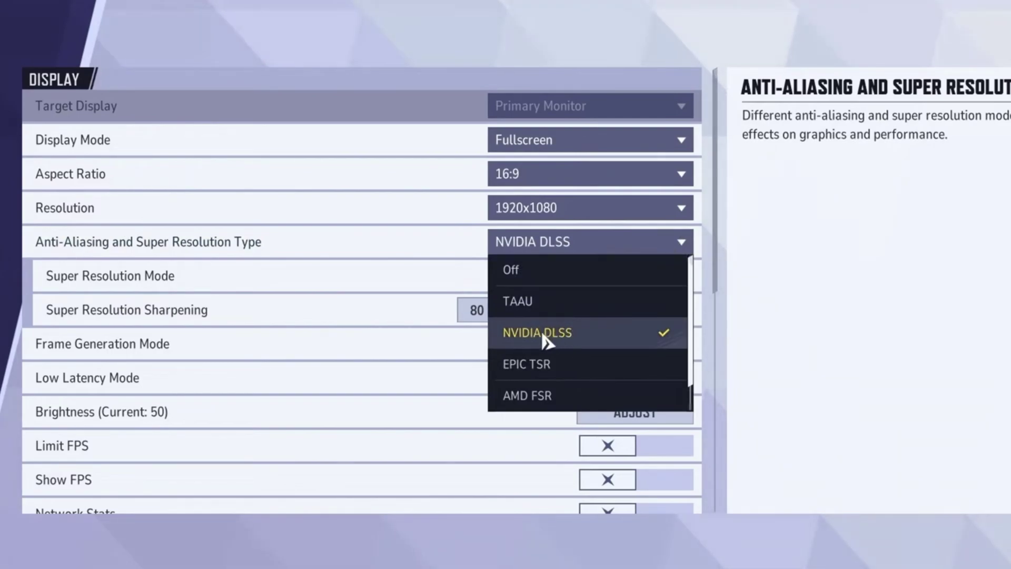
pyautogui.click(598, 333)
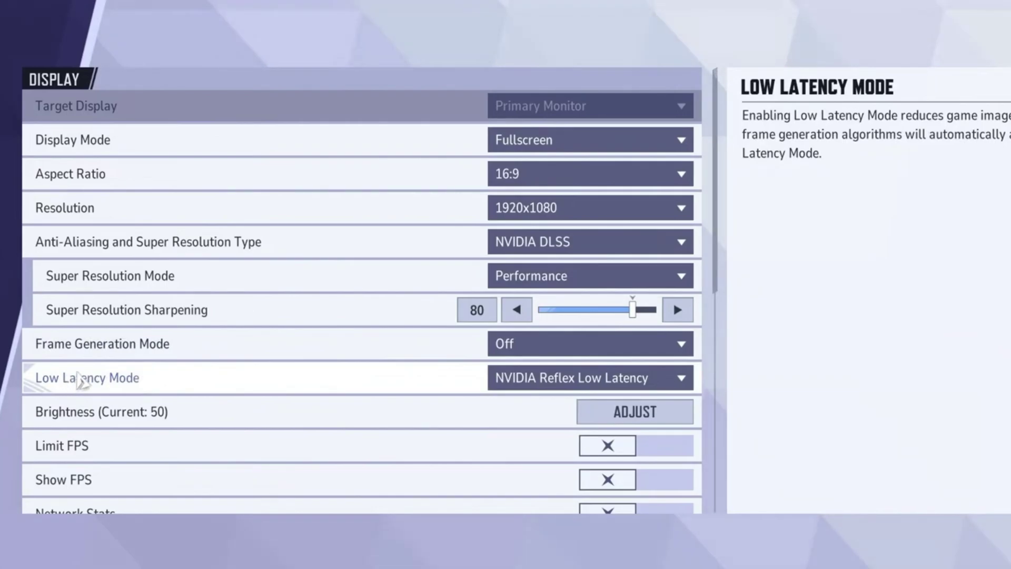
pyautogui.scroll(-1, 361, 372)
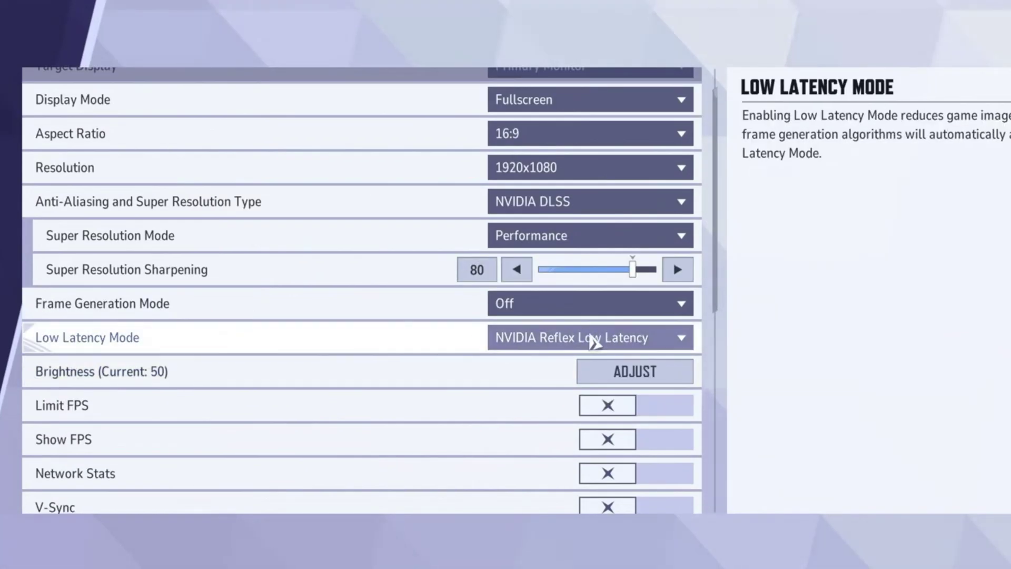
pyautogui.scroll(-5, 149, 361)
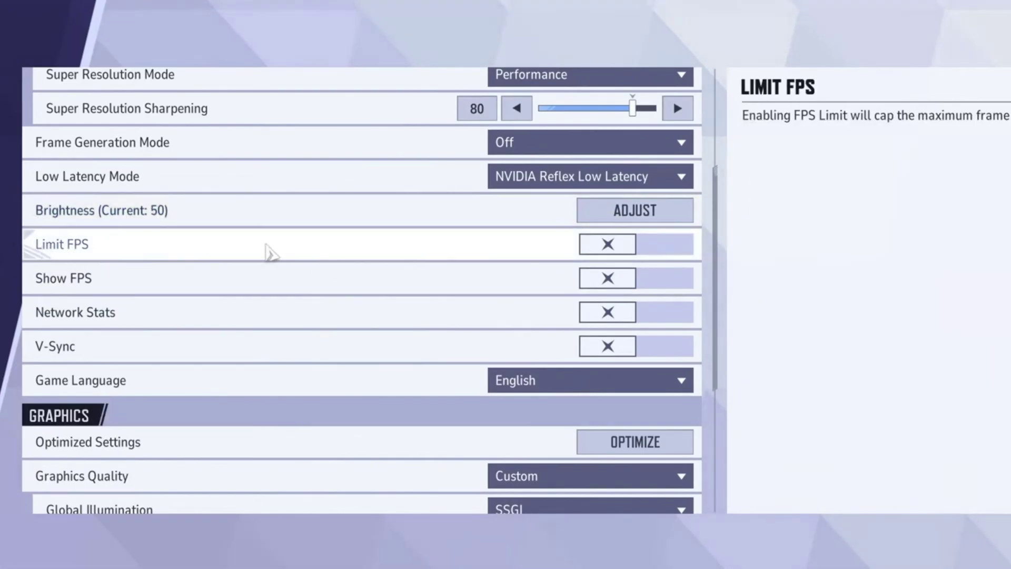
pyautogui.scroll(-2, 157, 379)
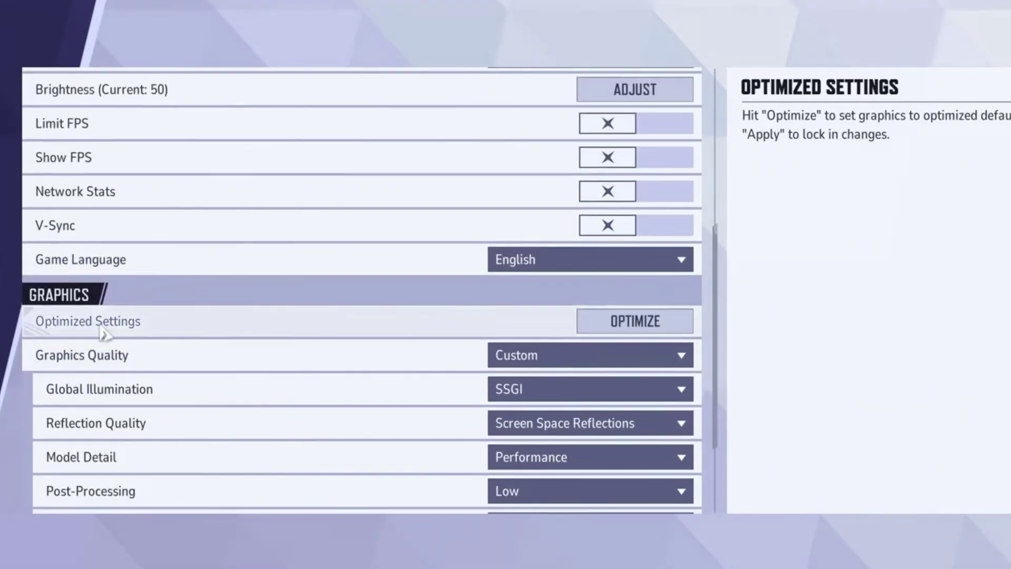
pyautogui.scroll(-2, 169, 304)
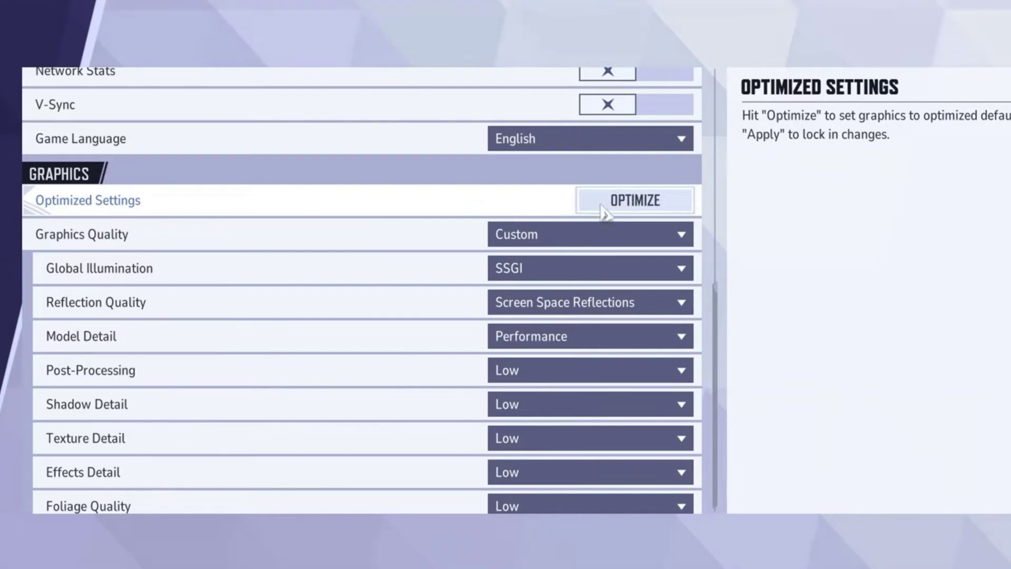
pyautogui.click(634, 242)
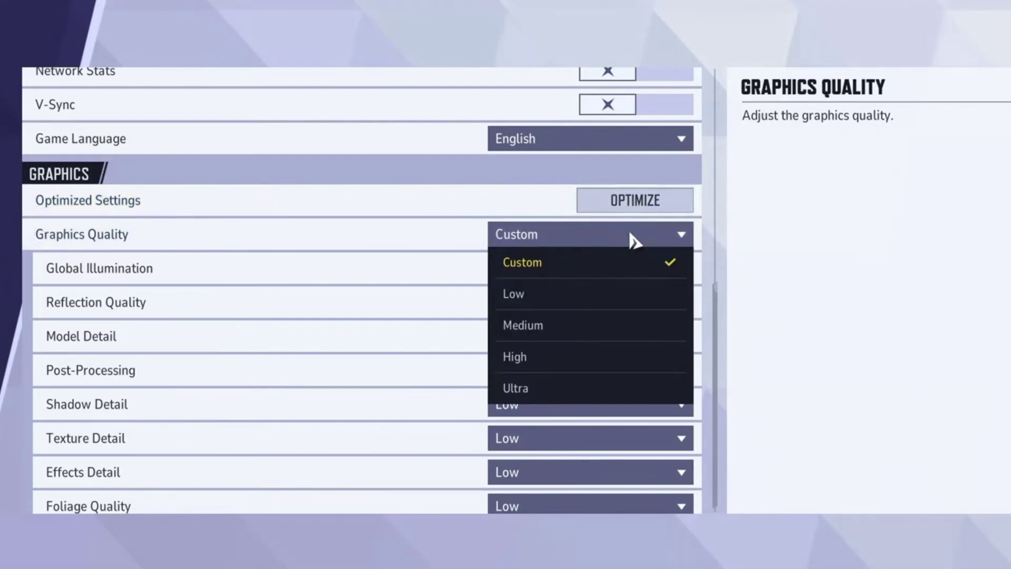
pyautogui.click(561, 240)
pyautogui.scroll(-1, 500, 232)
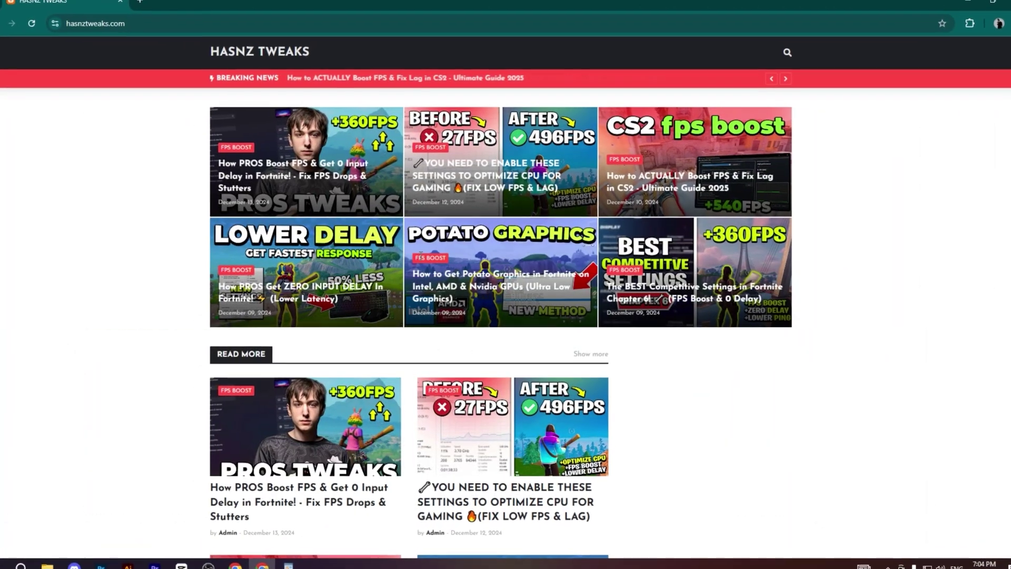
# Scroll through the FPS-boost guide posts on the HASNZ TWEAKS site.
pyautogui.scroll(-10, 396, 248)
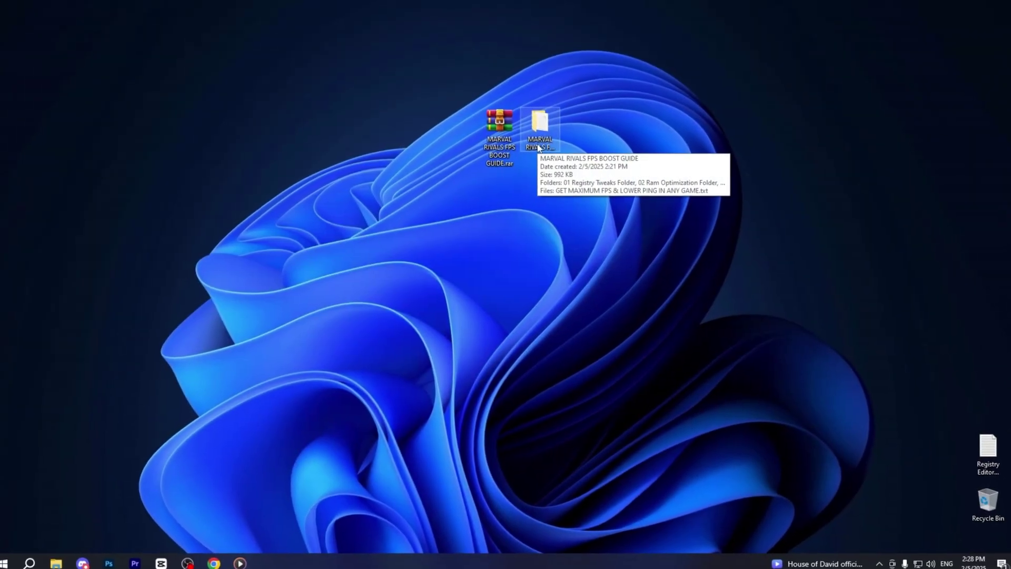
# Open the MARVAL RIVALS FPS BOOST GUIDE folder and look over its tweak folders and text guide.
pyautogui.click(538, 148)
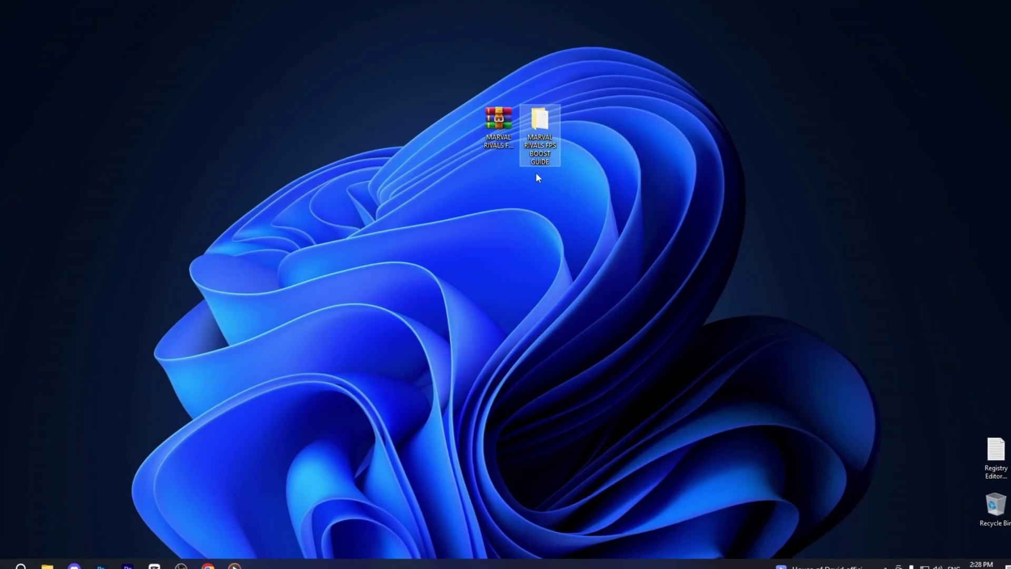
pyautogui.doubleClick(524, 149)
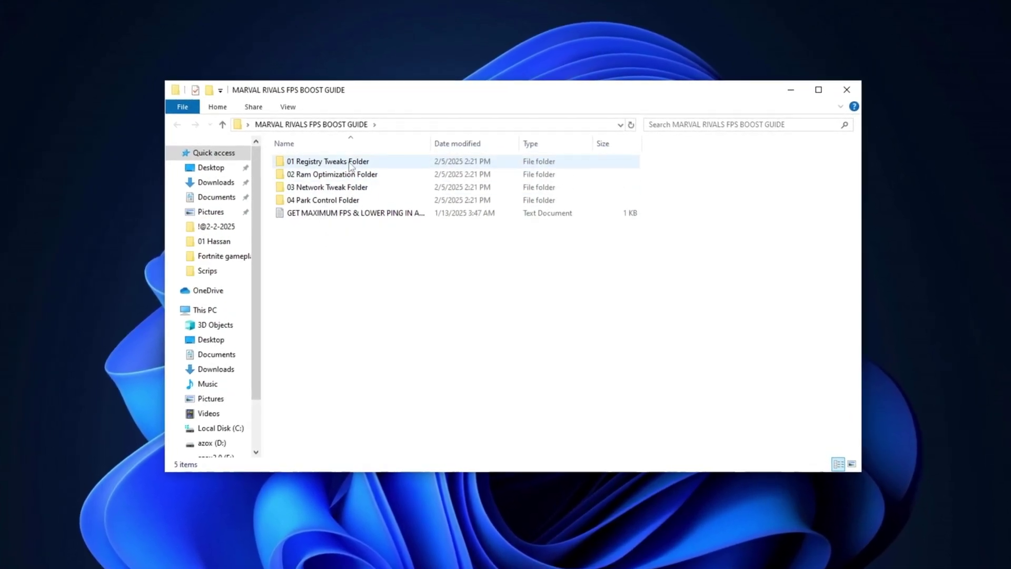
pyautogui.click(343, 175)
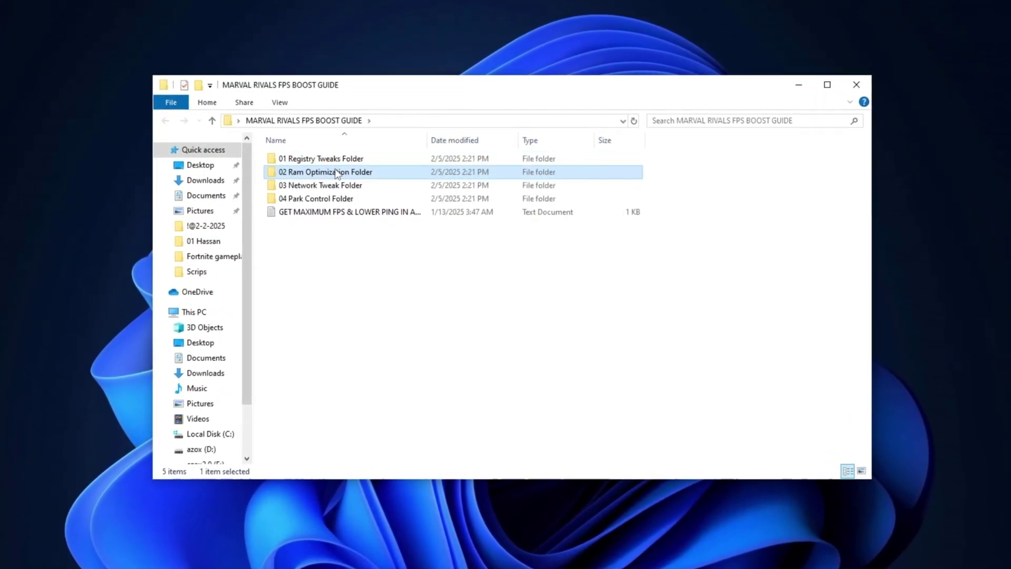
pyautogui.click(340, 185)
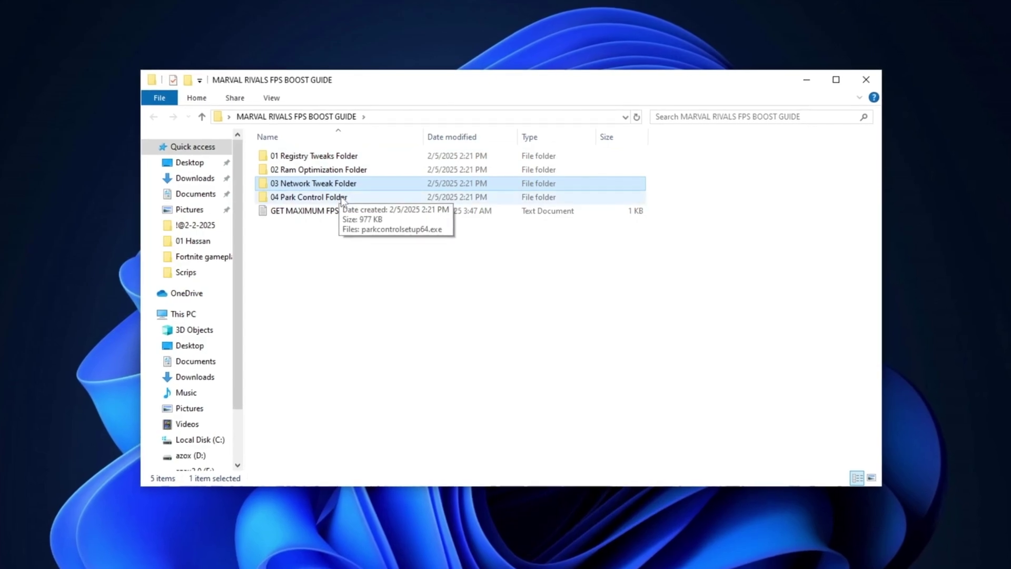
pyautogui.click(342, 199)
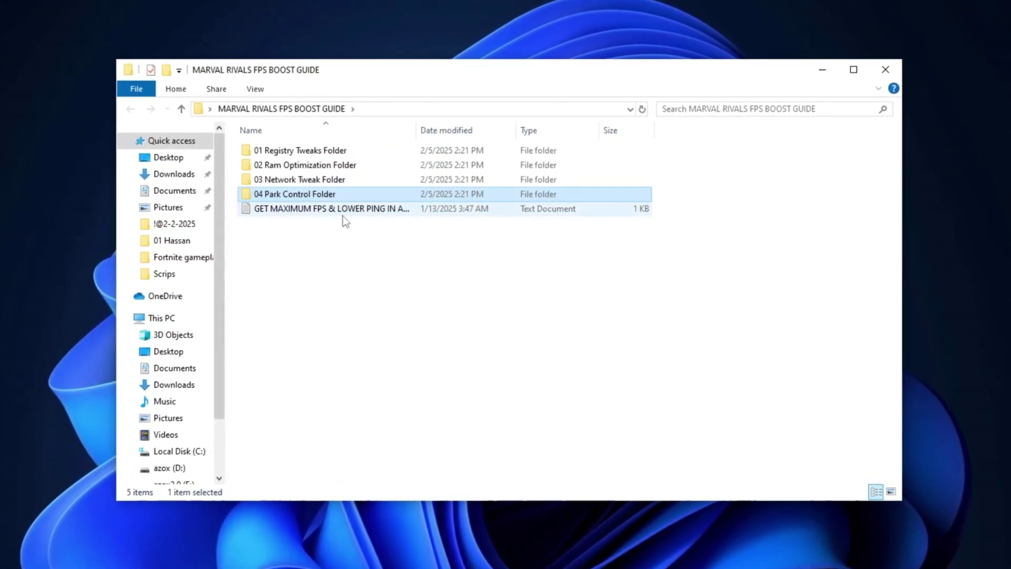
pyautogui.click(342, 212)
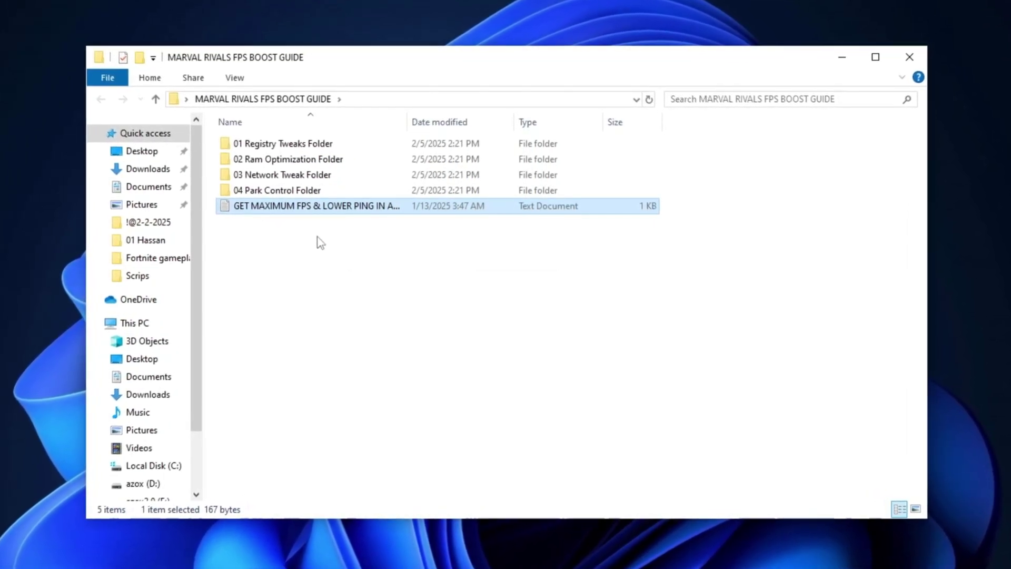
# Review the 01 Registry Tweaks files: CPU, GPU, Scheduling Category, SFIO Priority and System Responsiveness.
pyautogui.doubleClick(322, 144)
pyautogui.moveTo(303, 263); pyautogui.dragTo(295, 148)
pyautogui.rightClick(317, 158)
pyautogui.click(277, 221)
pyautogui.click(255, 248)
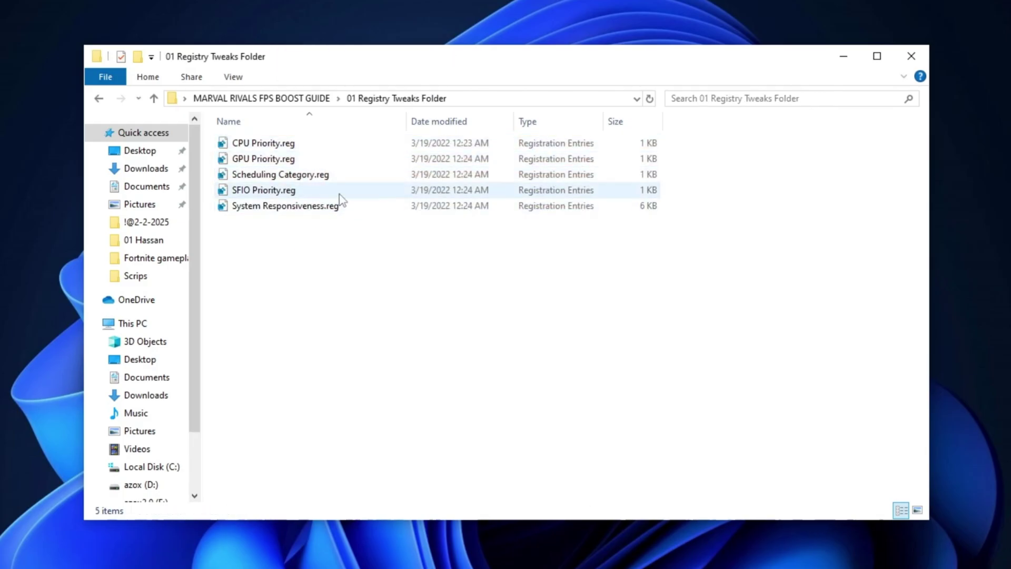
pyautogui.click(283, 143)
pyautogui.click(285, 159)
pyautogui.click(286, 174)
pyautogui.click(287, 191)
pyautogui.click(288, 211)
pyautogui.click(286, 245)
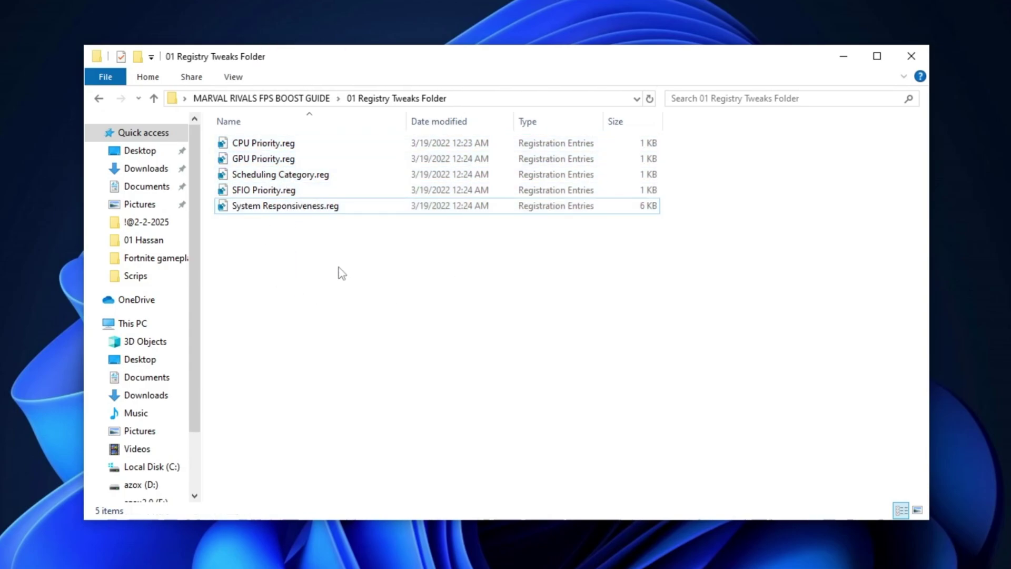
# Browse the RAM .reg files (2GB–64GB) and Network_Tweaks.reg in the 02 and 03 folders.
pyautogui.hotkey('alt', 'Left')
pyautogui.click(298, 159)
pyautogui.doubleClick(322, 159)
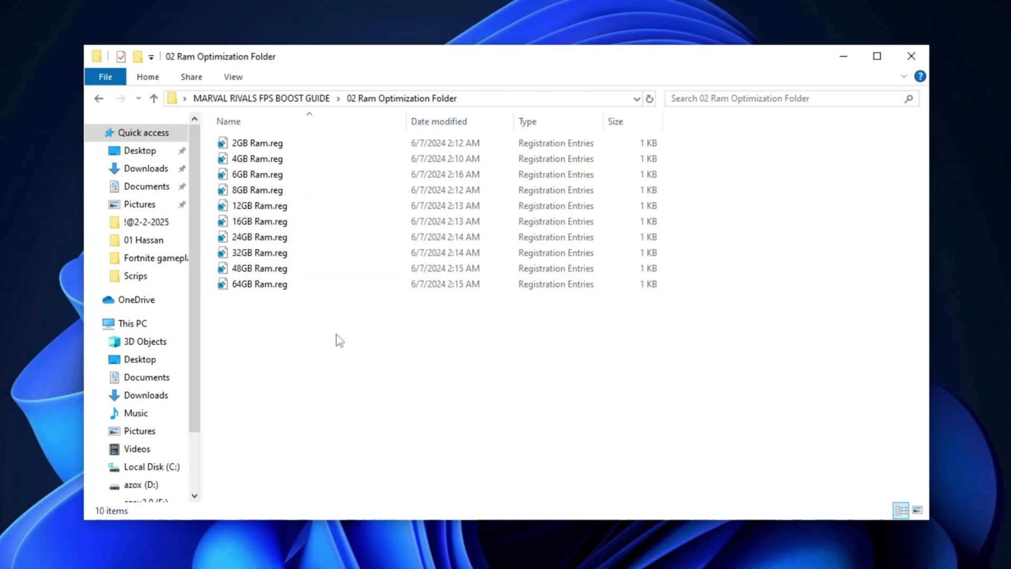
pyautogui.hotkey('alt', 'Left')
pyautogui.click(305, 177)
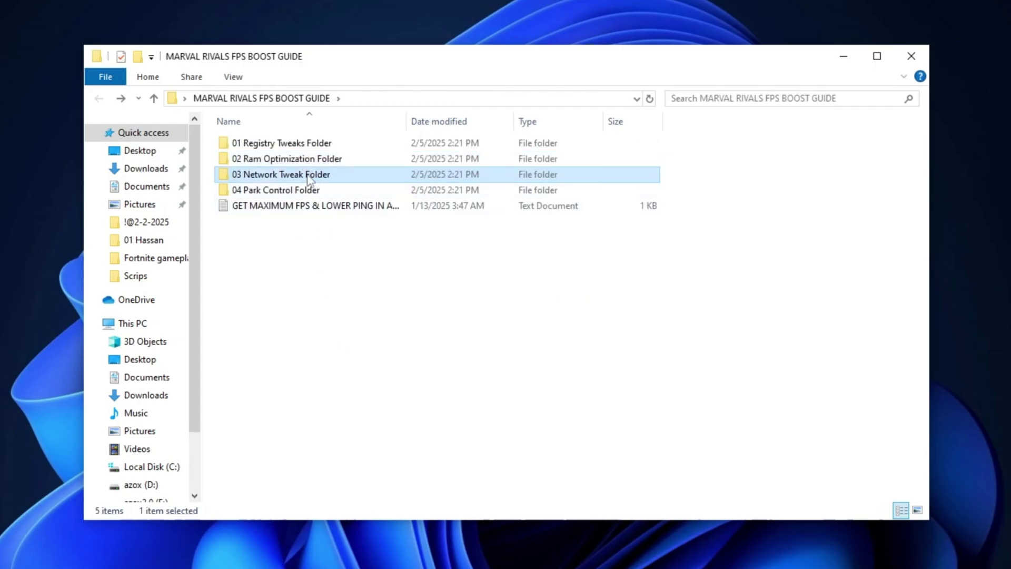
pyautogui.doubleClick(325, 176)
pyautogui.click(304, 148)
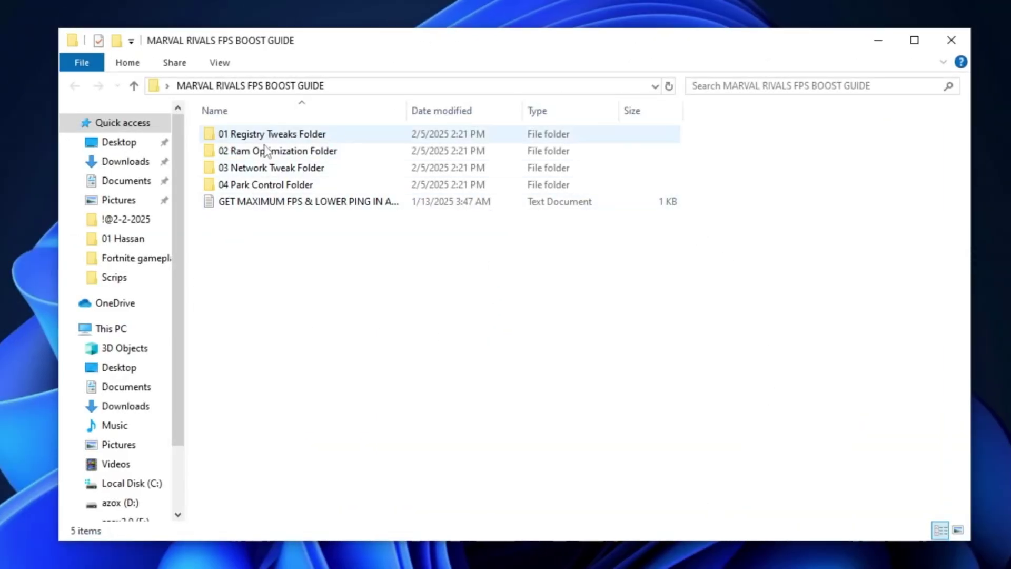
# Run the parkcontrolsetup64.exe installer from the 04 Park Control Folder.
pyautogui.click(256, 188)
pyautogui.doubleClick(298, 188)
pyautogui.click(292, 138)
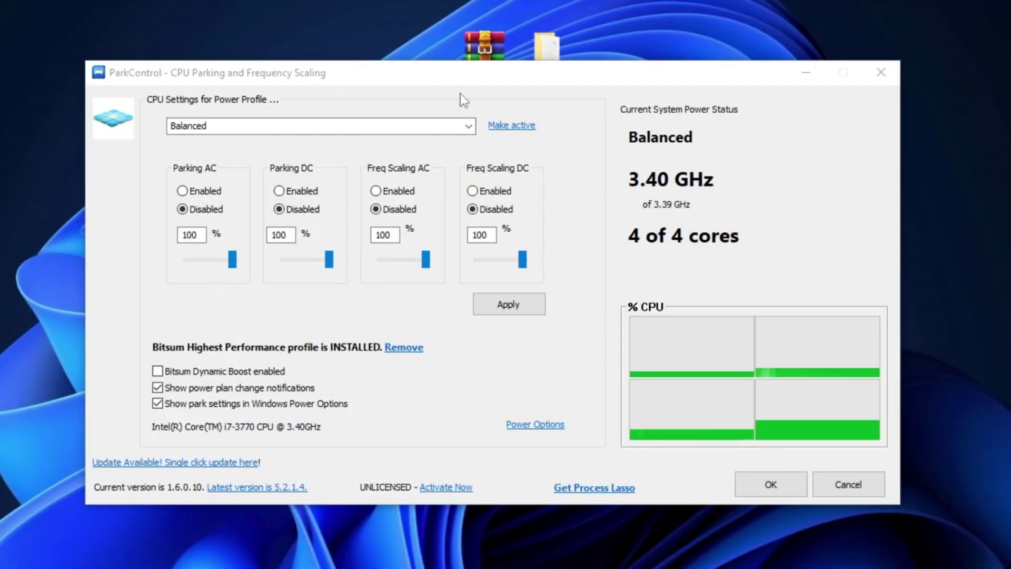
# Choose the Bitsum Highest Performance profile in ParkControl and make it the active power plan.
pyautogui.click(428, 76)
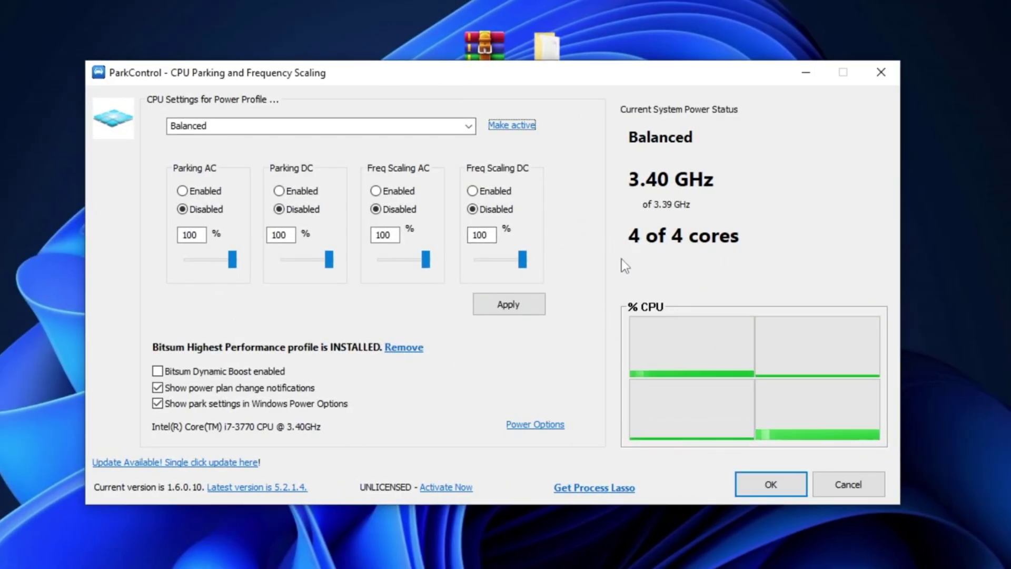
pyautogui.click(466, 127)
pyautogui.click(328, 151)
pyautogui.click(342, 122)
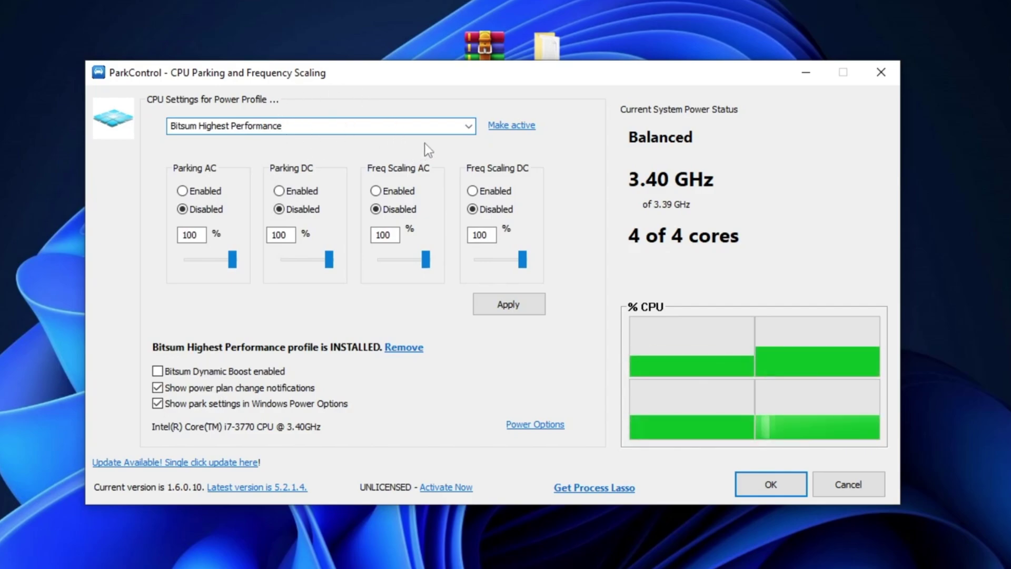
pyautogui.click(507, 128)
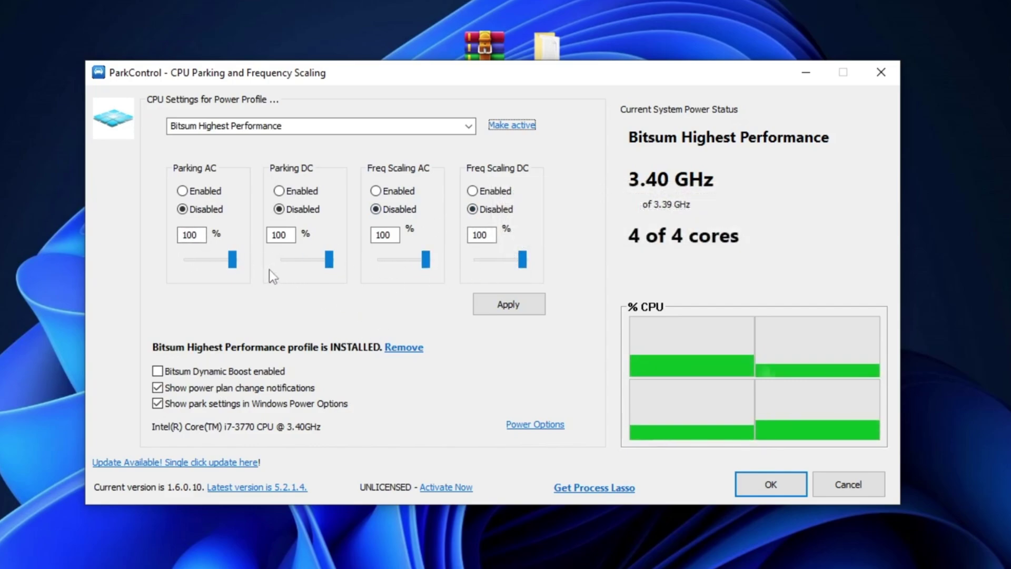
# Enable Bitsum Dynamic Boost with Bitsum Highest Performance at idle and 300-second idle time, then close ParkControl.
pyautogui.click(158, 373)
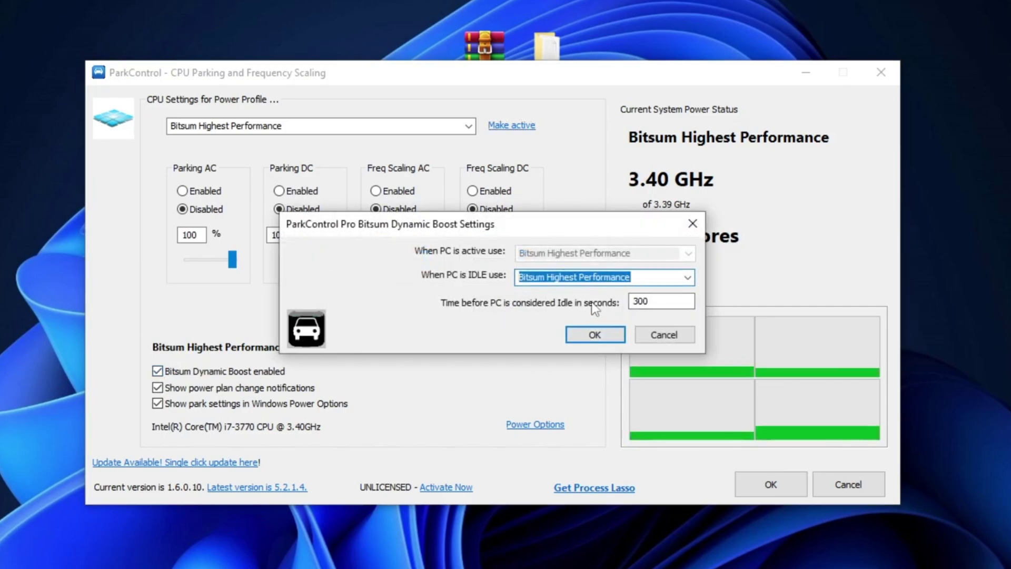
pyautogui.click(645, 277)
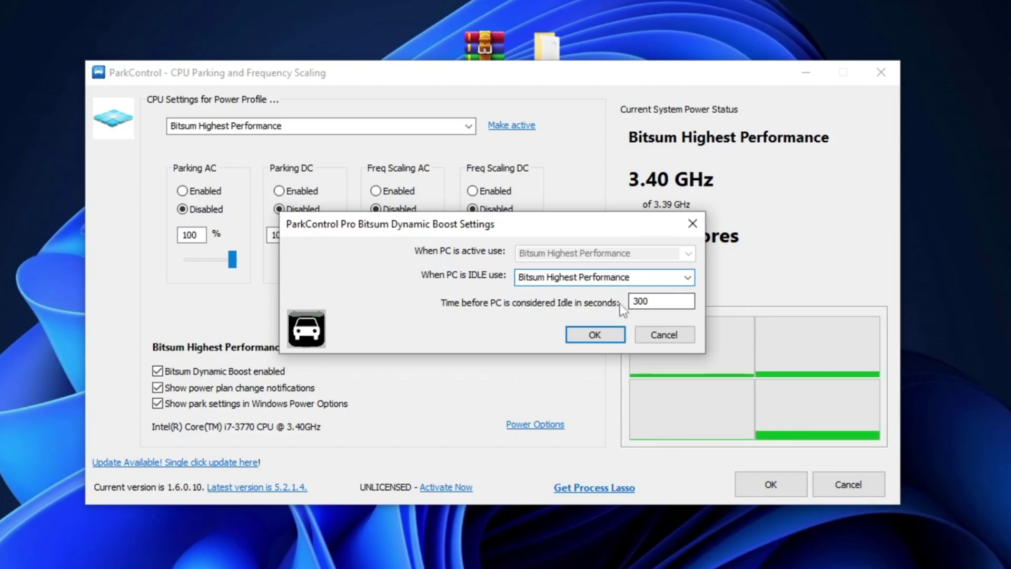
pyautogui.click(591, 336)
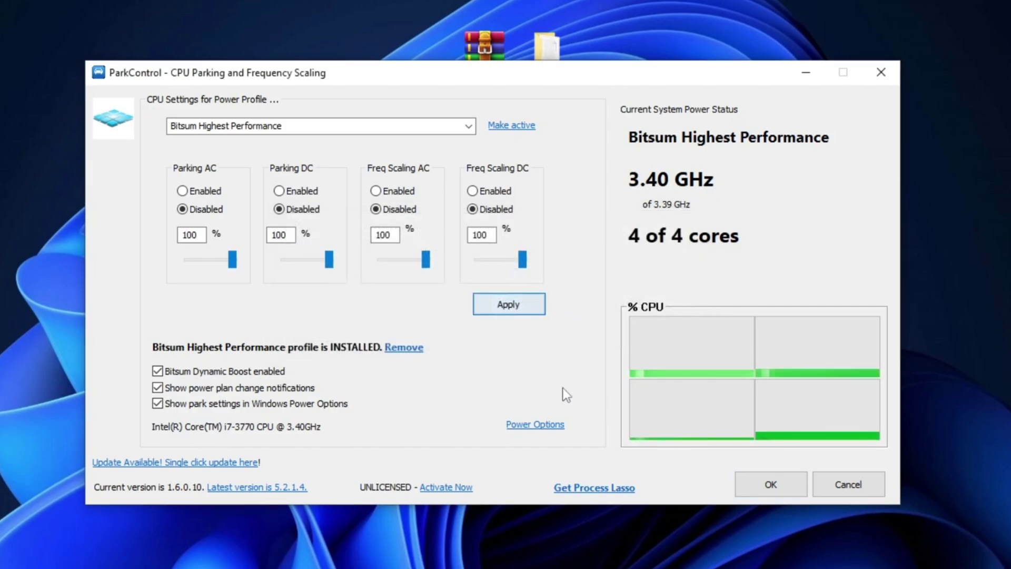
pyautogui.click(746, 485)
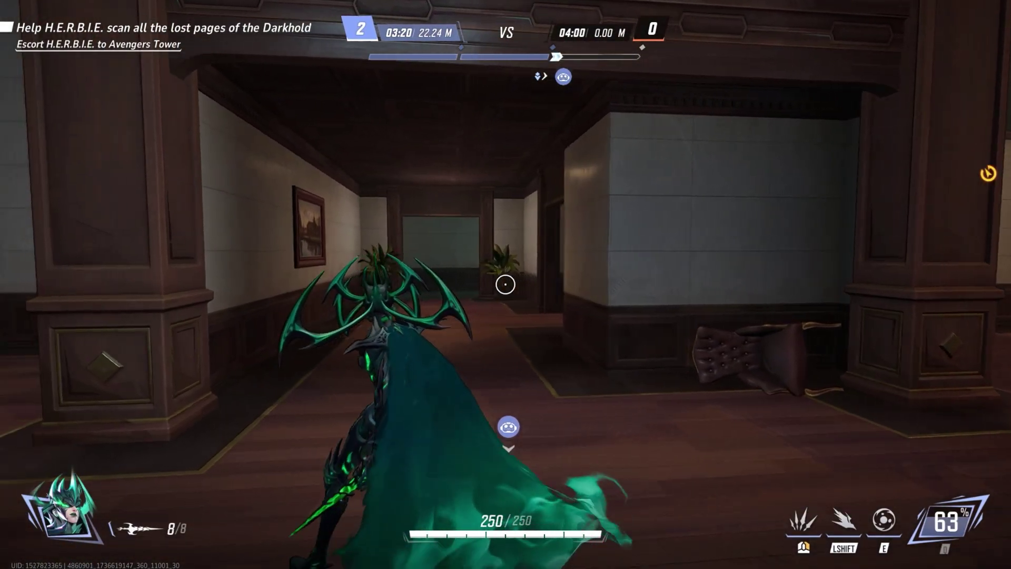
# Move forward and fire at the enemy down the corridor in the game.
pyautogui.press('w')
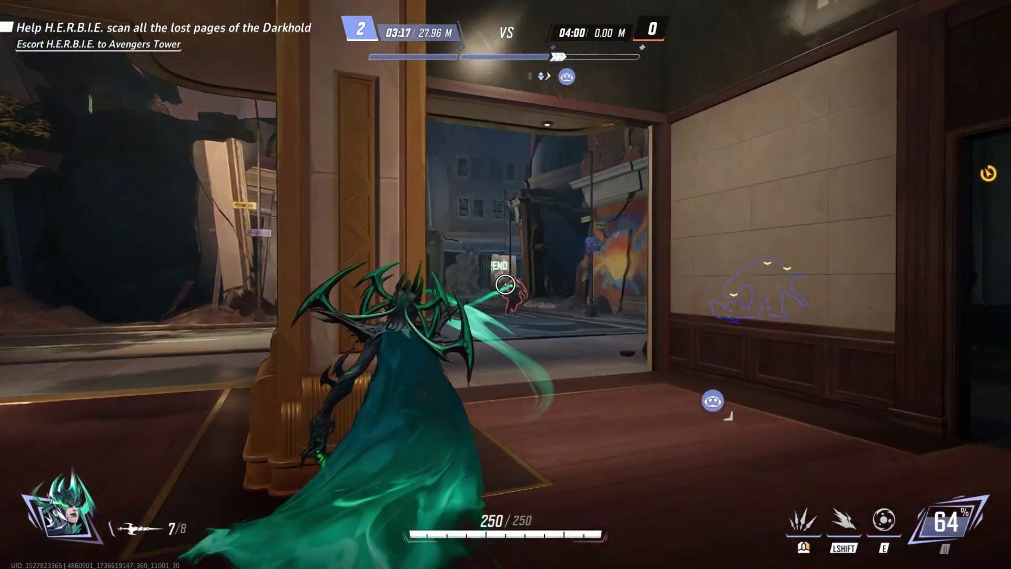
pyautogui.click(506, 285)
pyautogui.click(506, 284)
pyautogui.click(505, 285)
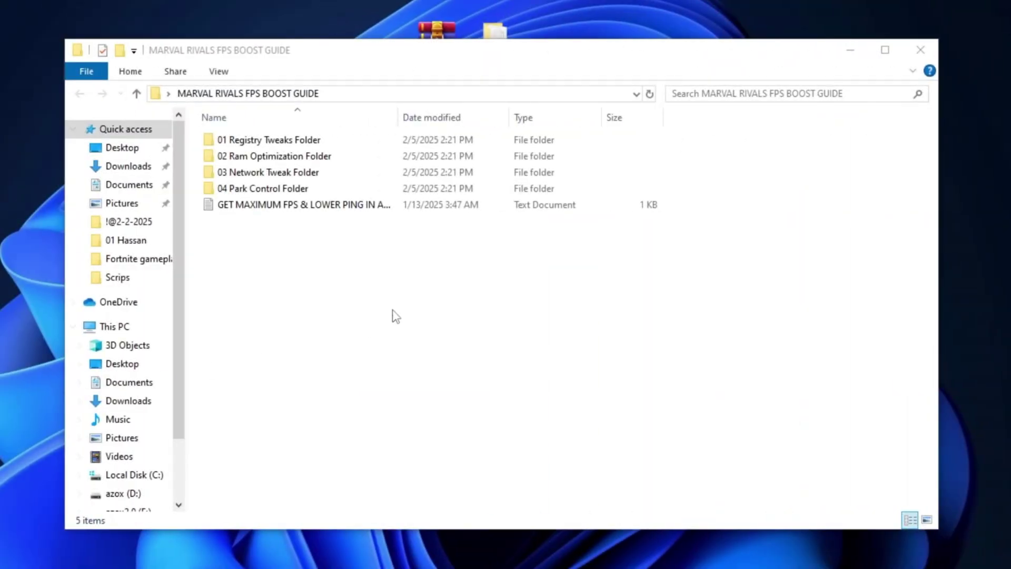
# Open the guide's text document and select the GearUP Booster link inside it.
pyautogui.click(339, 208)
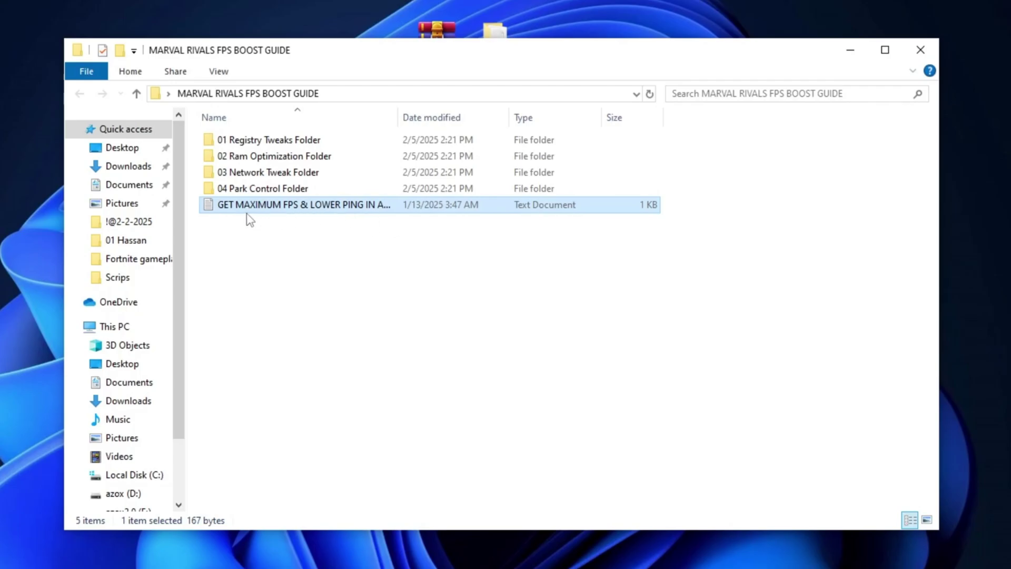
pyautogui.doubleClick(340, 209)
pyautogui.moveTo(480, 133); pyautogui.dragTo(136, 126)
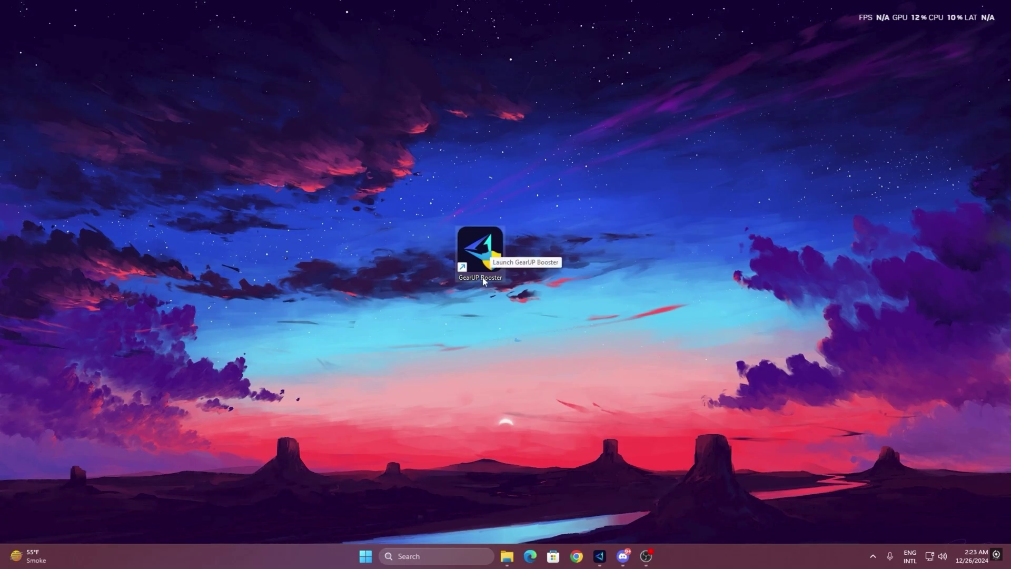
# Launch GearUP Booster, check the account profile card, and browse the full Games catalogue.
pyautogui.doubleClick(461, 246)
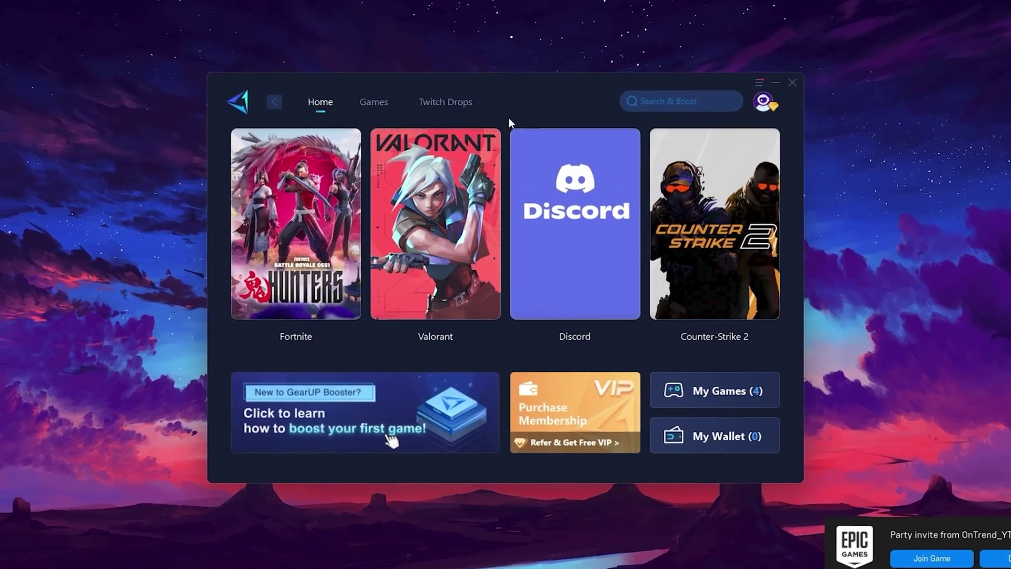
pyautogui.click(767, 105)
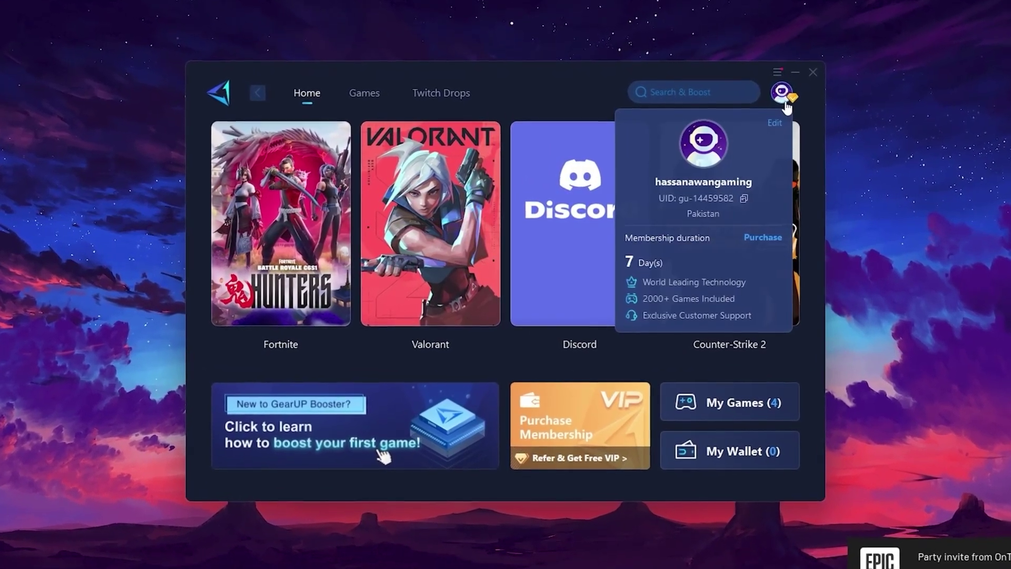
pyautogui.moveTo(785, 94)
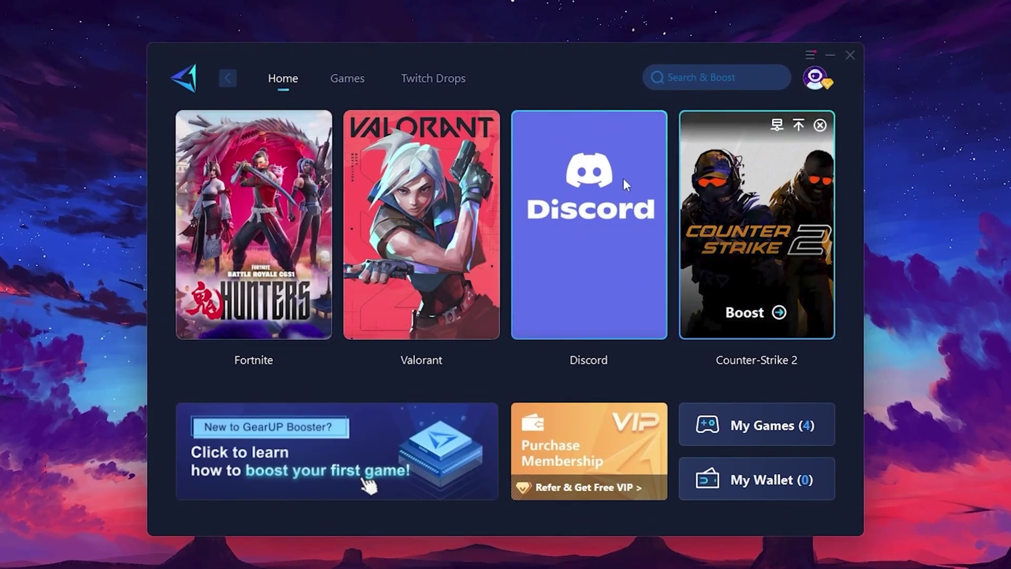
pyautogui.click(345, 80)
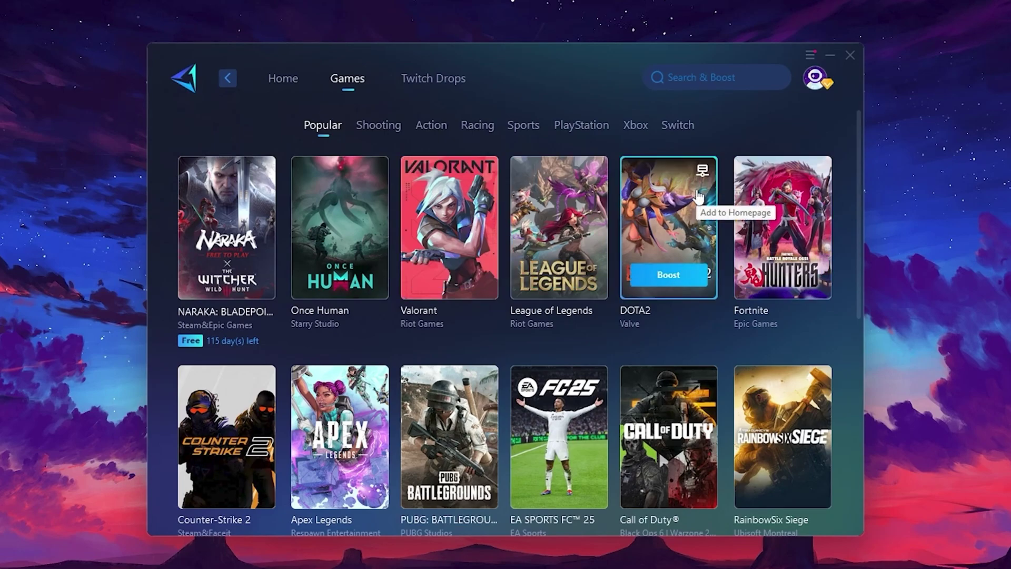
# Boost Fortnite from the Home page, keeping Middle East as the server region.
pyautogui.click(285, 84)
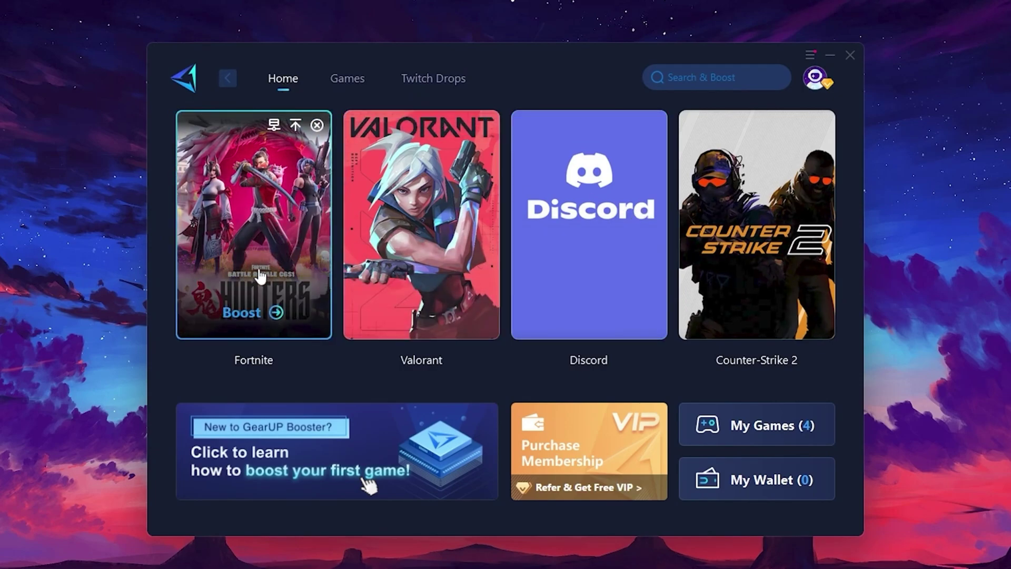
pyautogui.click(243, 314)
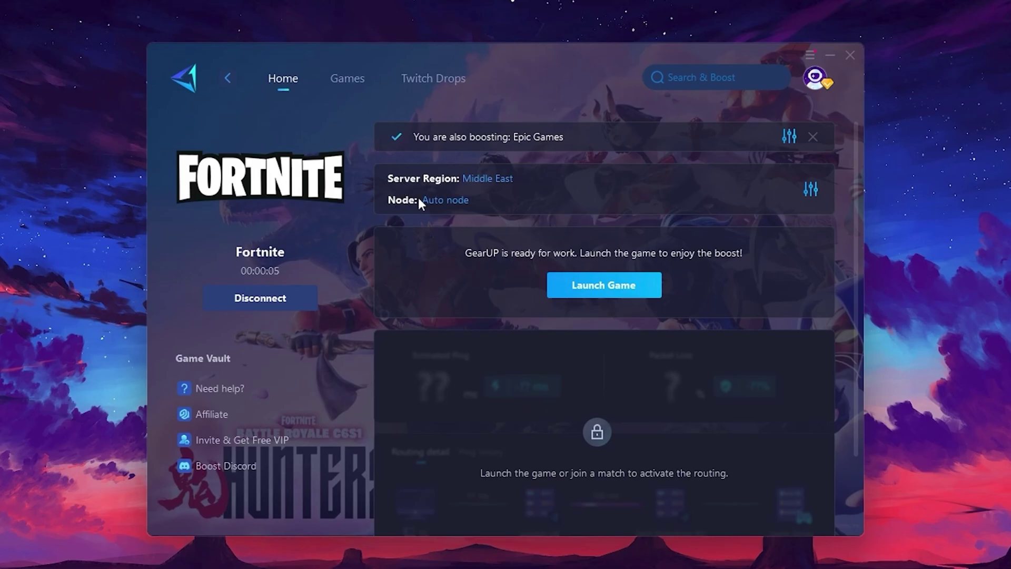
pyautogui.click(514, 179)
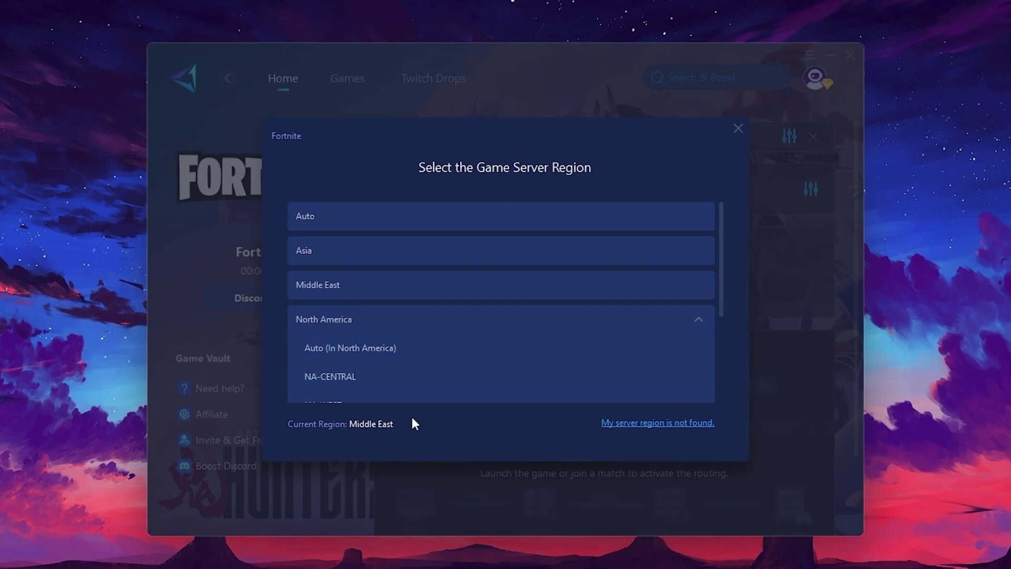
pyautogui.scroll(-1, 469, 321)
pyautogui.scroll(1, 390, 284)
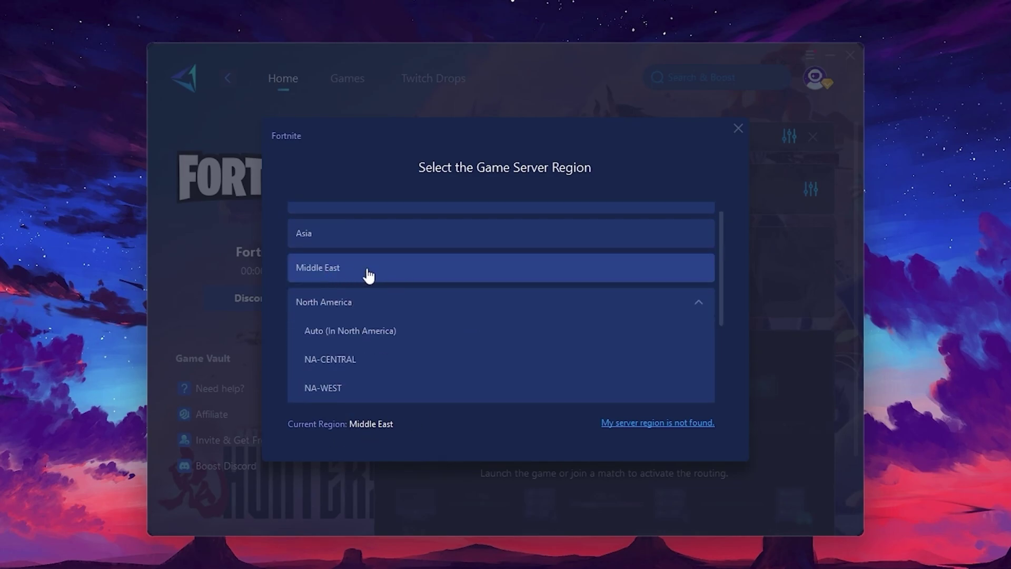
pyautogui.click(738, 129)
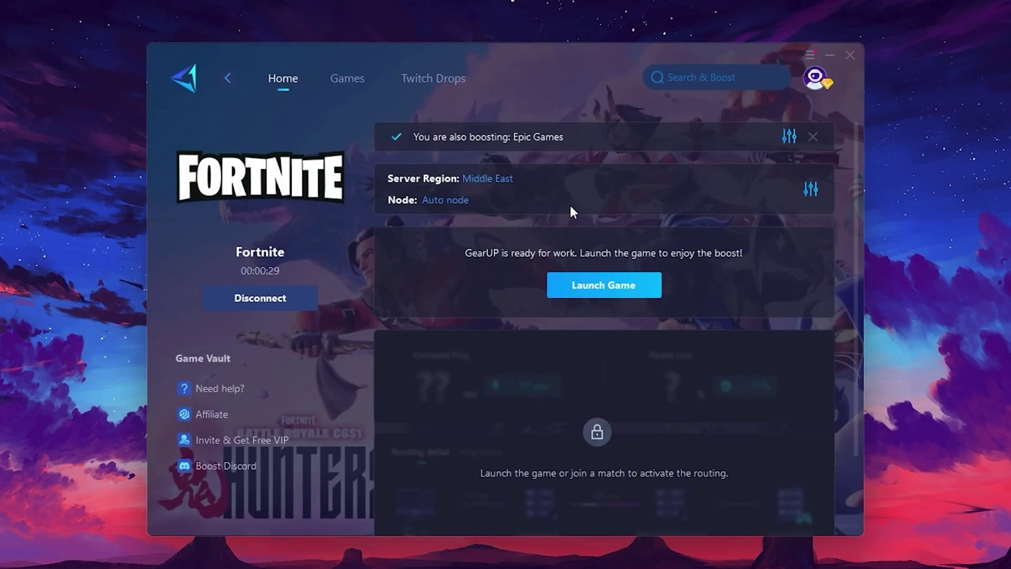
# Browse GearUP's Select Node list, then close it, keeping Auto node for the Middle East.
pyautogui.click(439, 201)
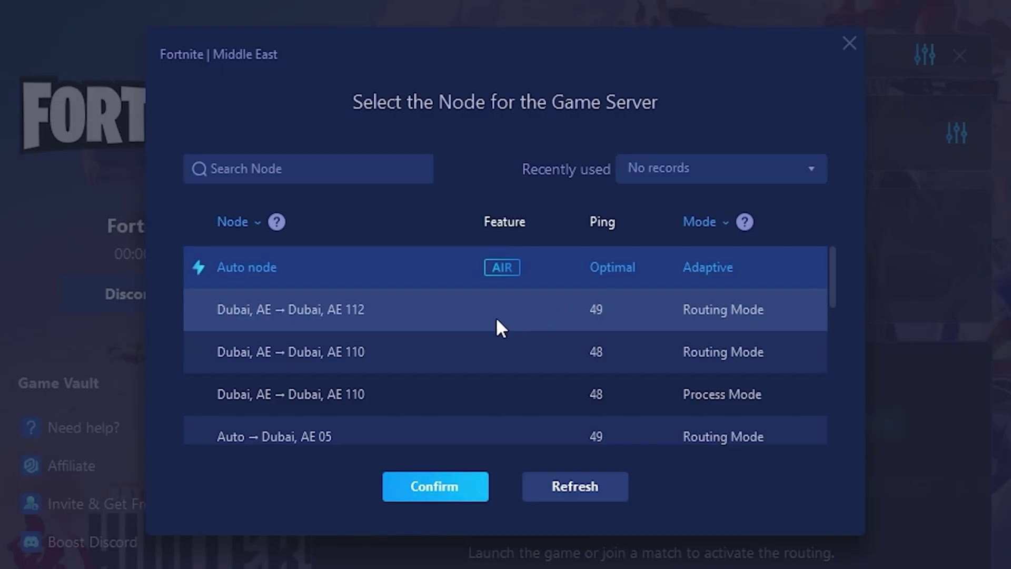
pyautogui.scroll(-2, 580, 316)
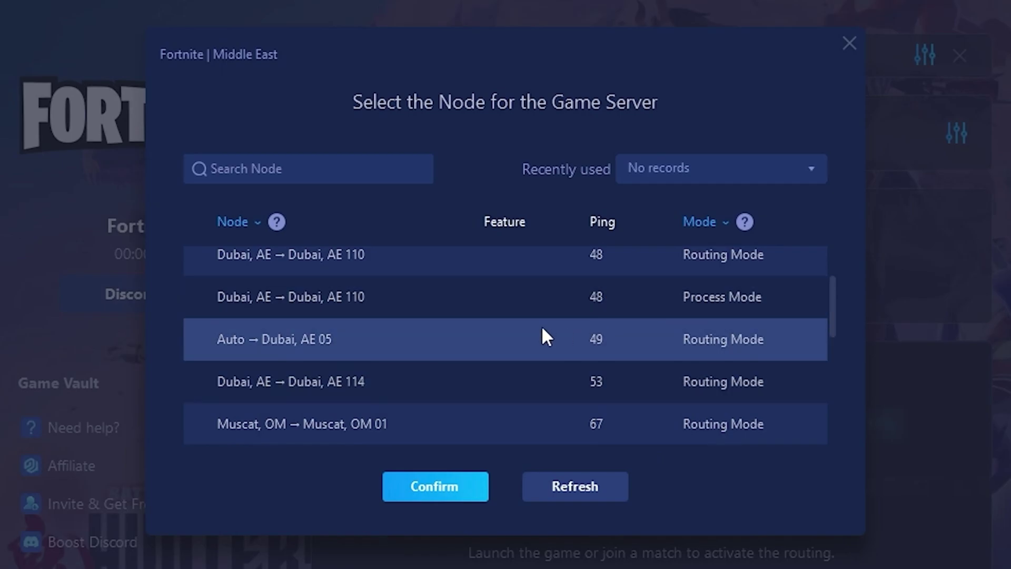
pyautogui.scroll(2, 667, 361)
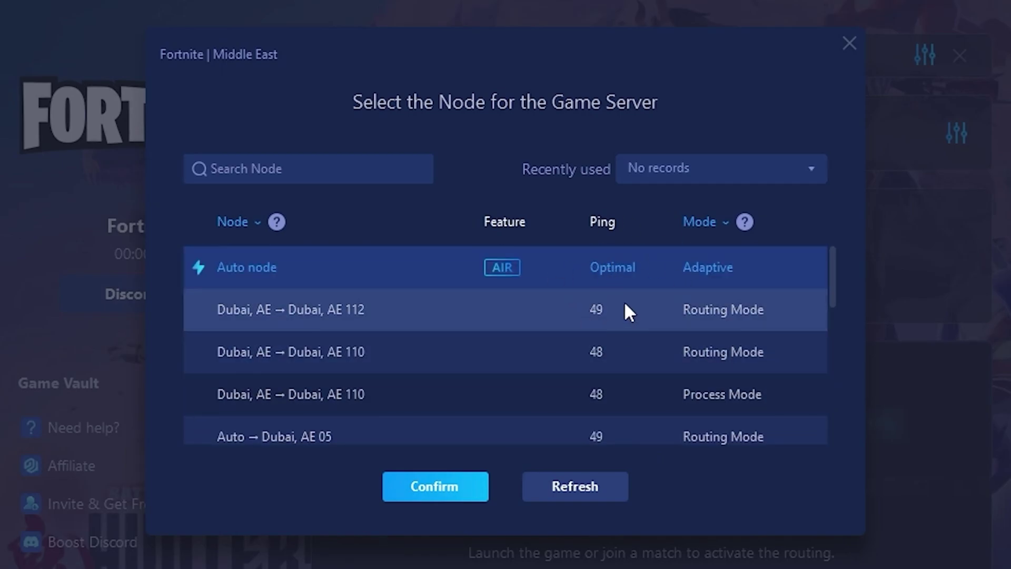
pyautogui.click(850, 44)
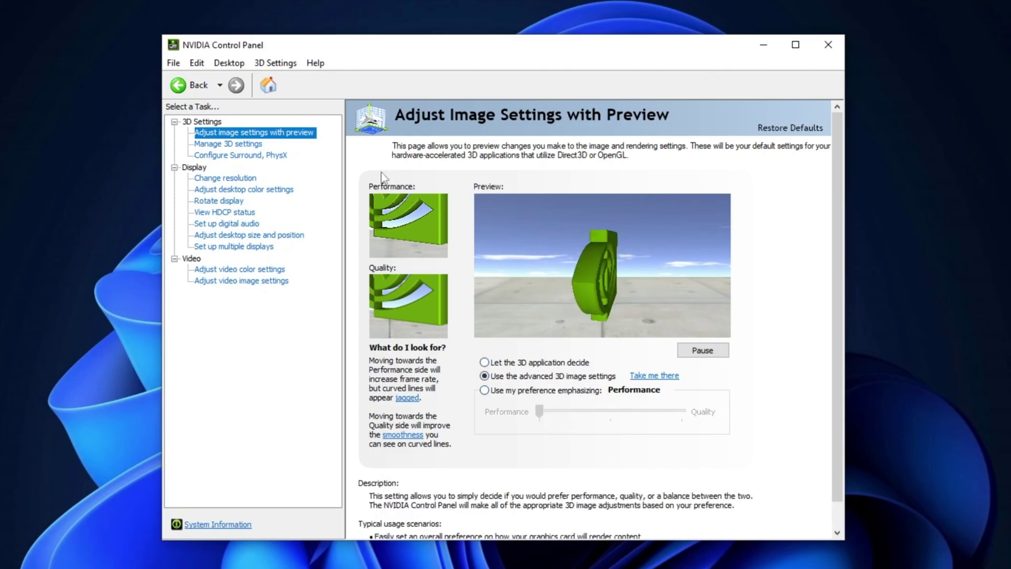
# In Manage 3D settings, set Image Scaling On with 50% sharpening.
pyautogui.click(215, 145)
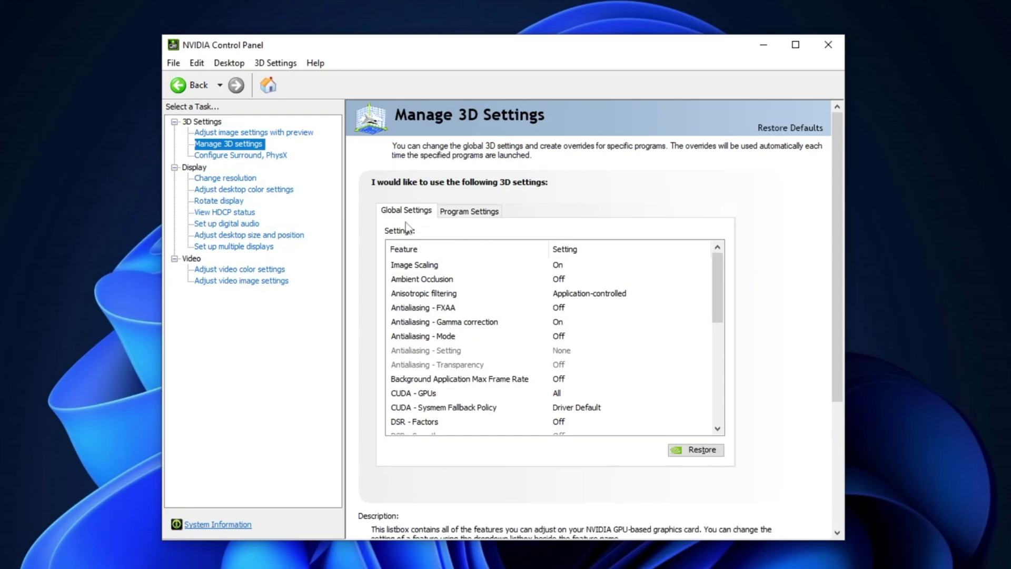
pyautogui.click(530, 266)
pyautogui.click(594, 268)
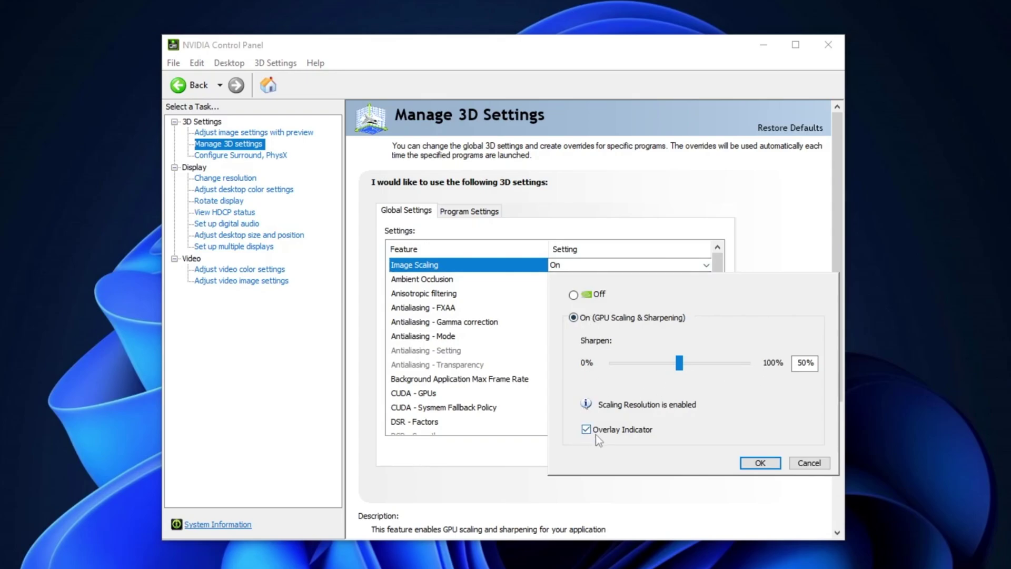
pyautogui.click(760, 463)
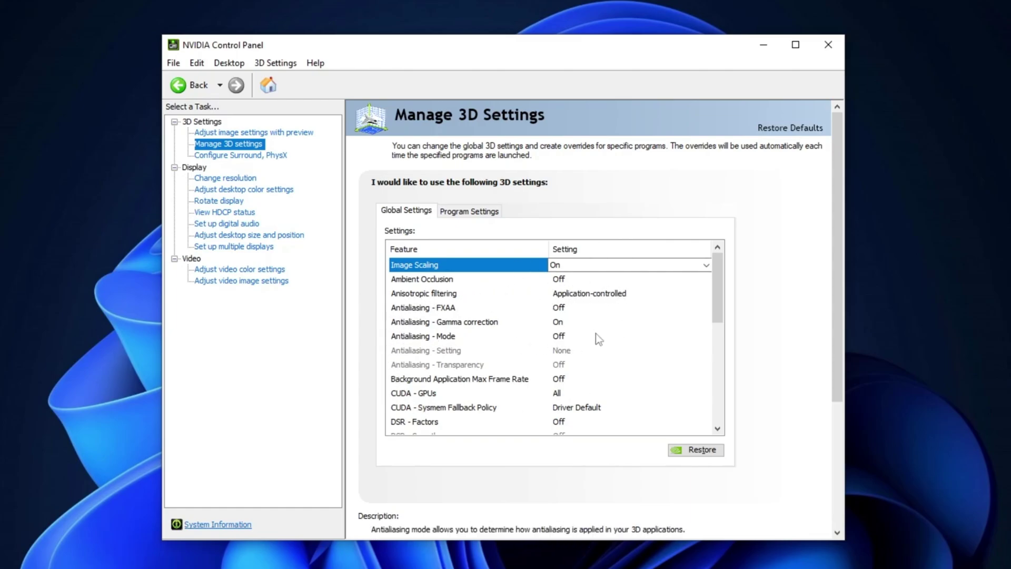
# Set Low Latency Mode Ultra, Prefer maximum performance power management and High performance texture filtering.
pyautogui.moveTo(724, 285); pyautogui.dragTo(637, 298)
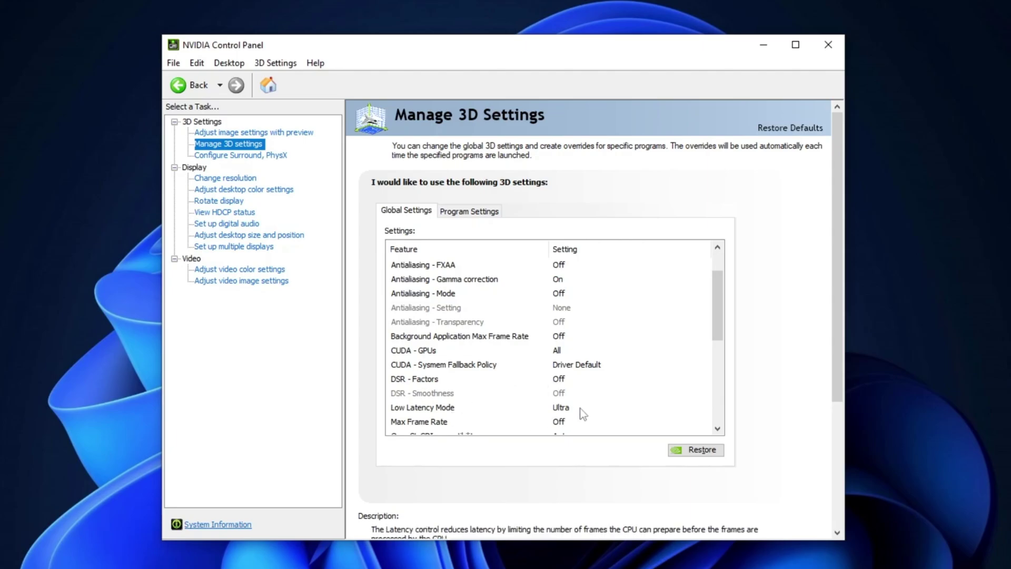
pyautogui.moveTo(717, 331); pyautogui.dragTo(720, 350)
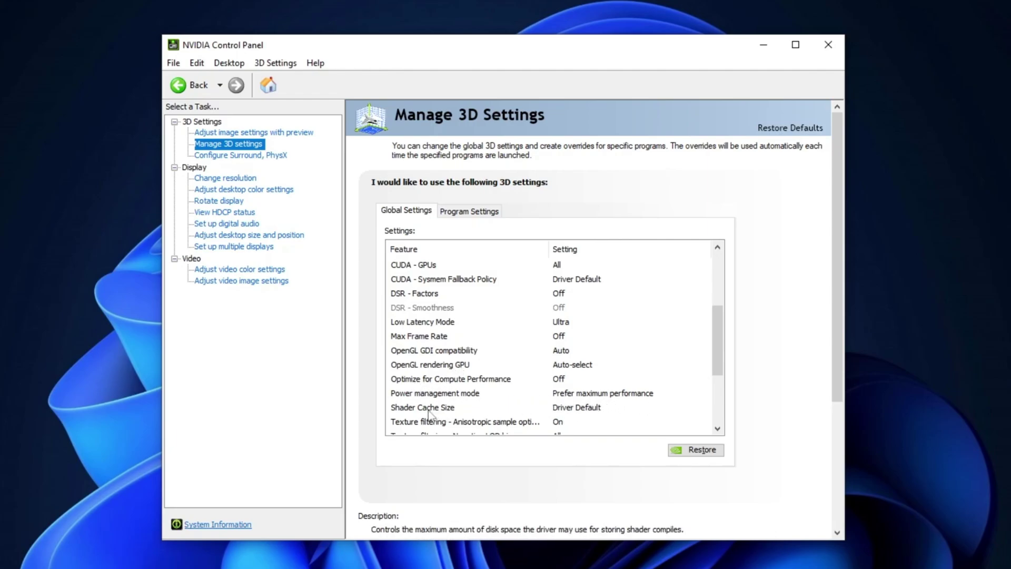
pyautogui.moveTo(716, 352); pyautogui.dragTo(716, 378)
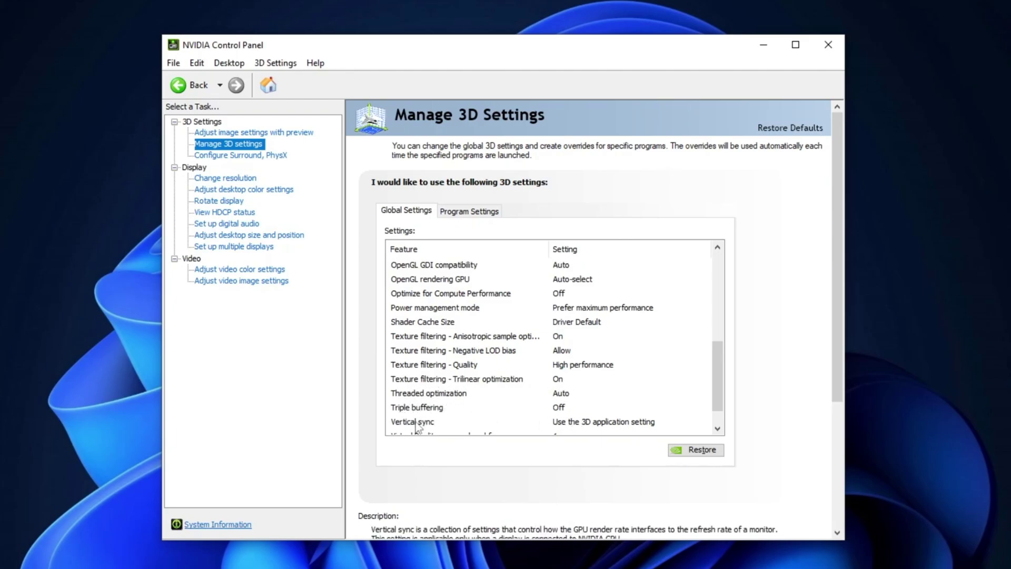
pyautogui.moveTo(715, 366); pyautogui.dragTo(716, 387)
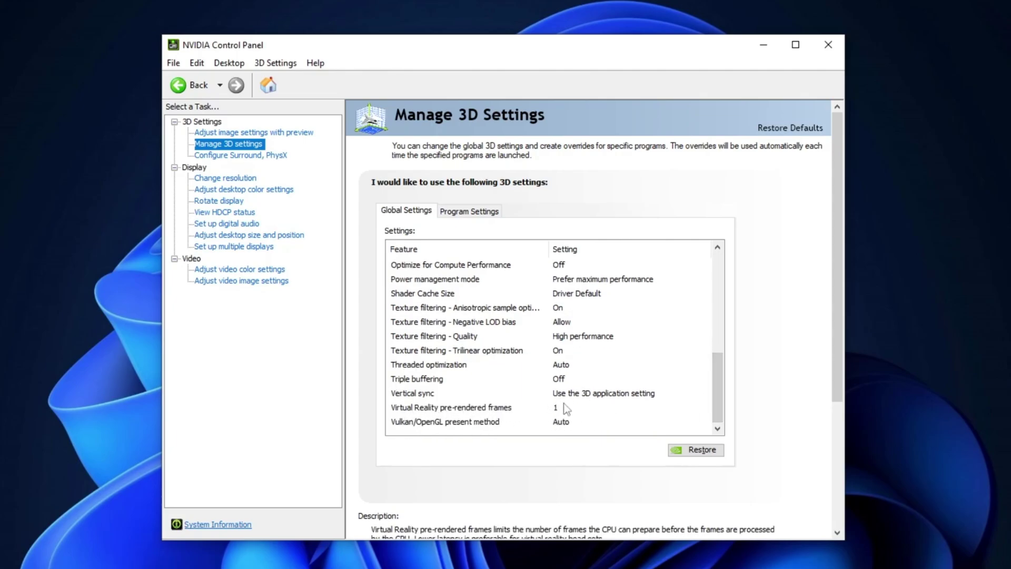
# Set the PhysX processor to the NVIDIA GeForce GTX 750 Ti.
pyautogui.click(243, 156)
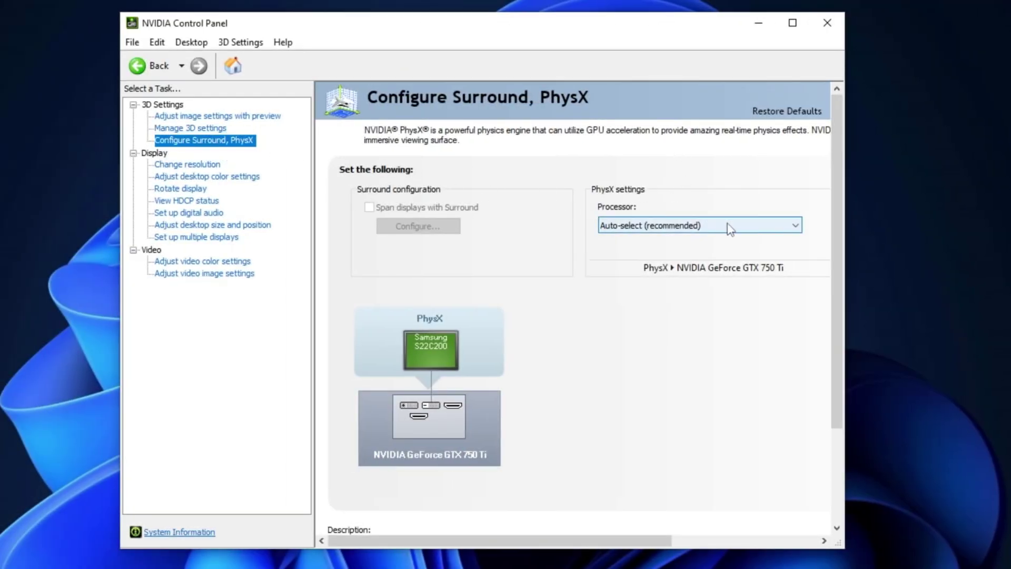
pyautogui.click(701, 225)
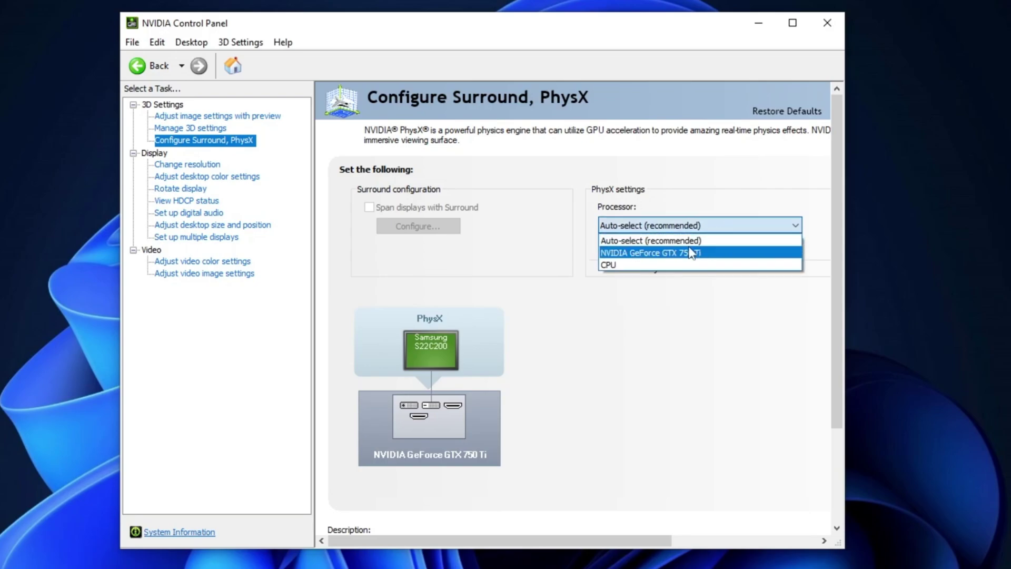
pyautogui.click(661, 253)
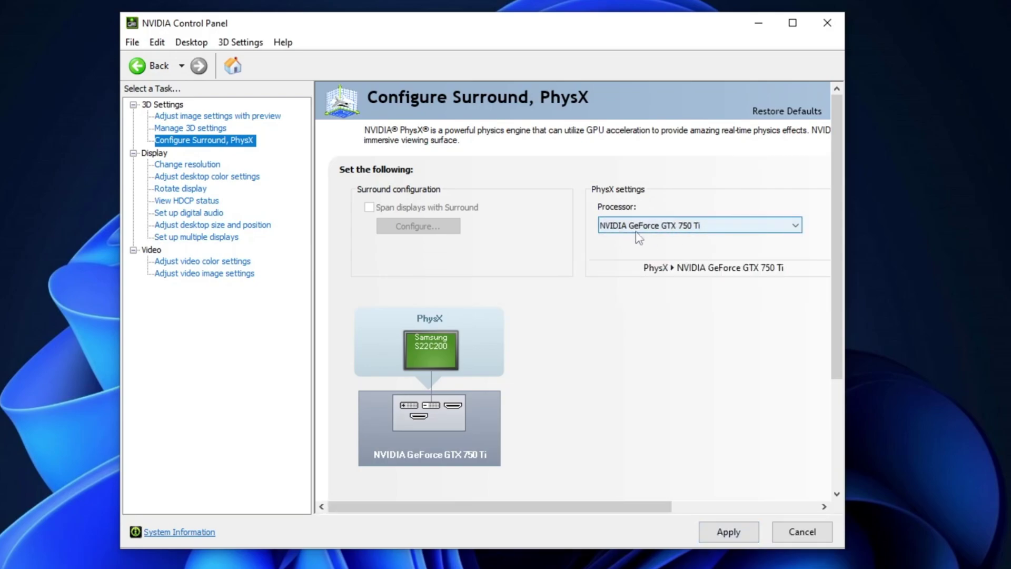
# Review the display resolution, desktop colour, and desktop size and position pages.
pyautogui.click(196, 164)
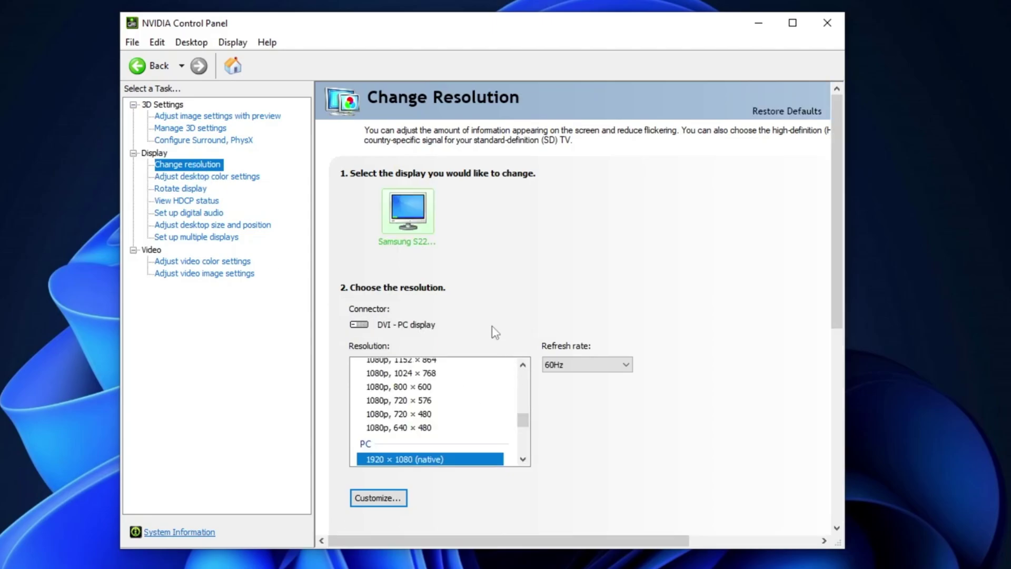
pyautogui.click(191, 177)
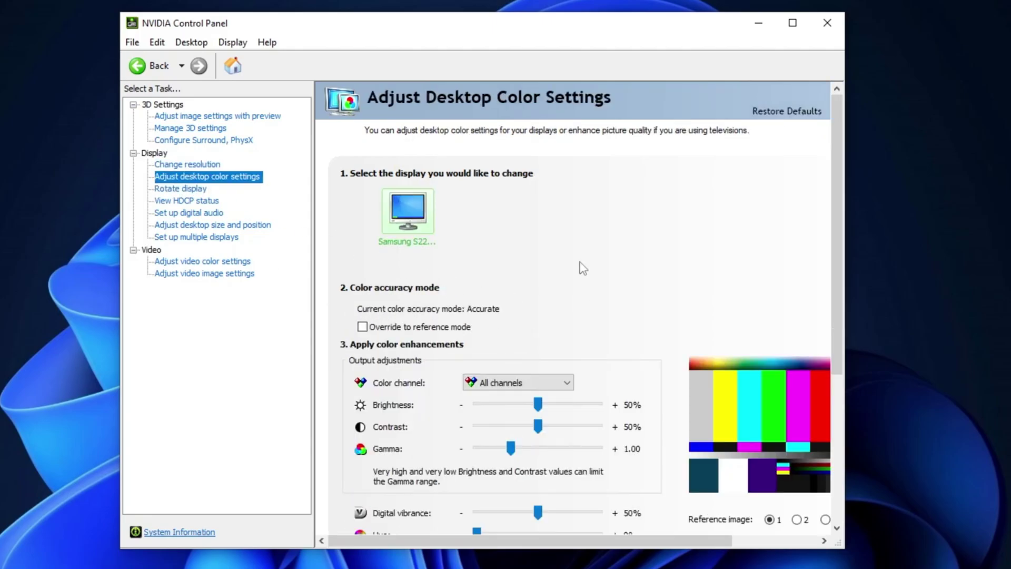
pyautogui.scroll(-3, 432, 406)
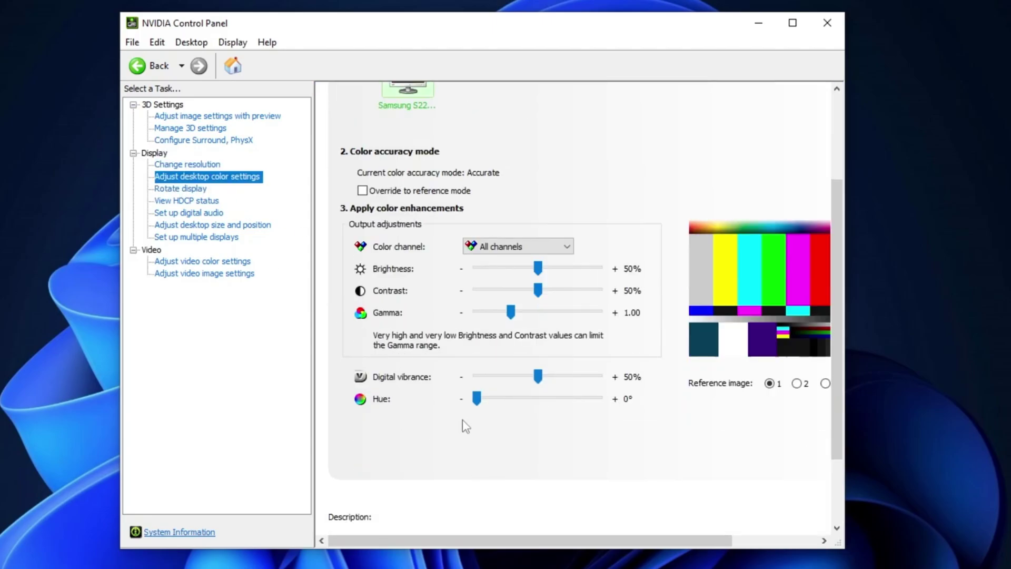
pyautogui.scroll(-1, 448, 429)
pyautogui.scroll(1, 471, 403)
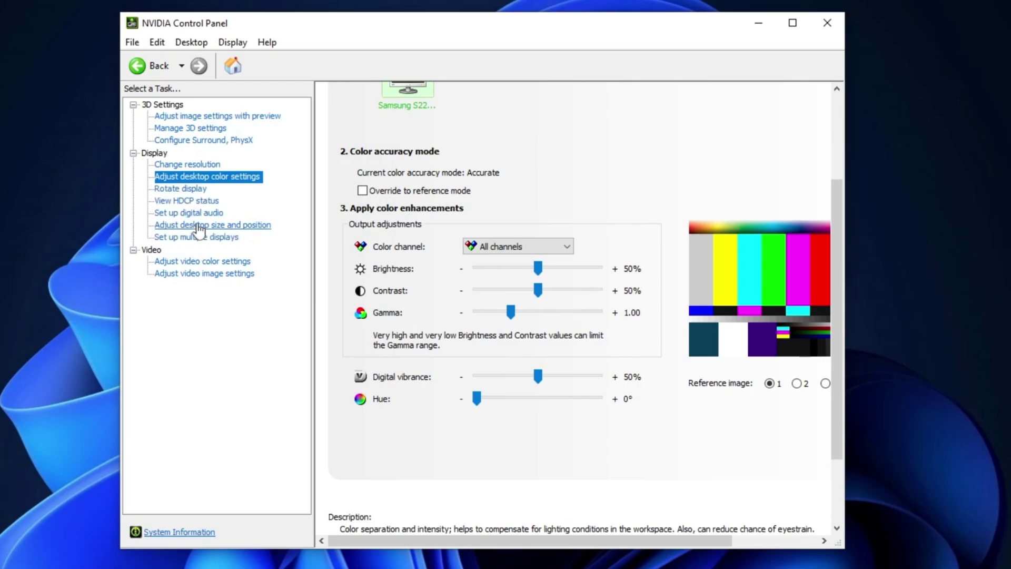
pyautogui.click(198, 225)
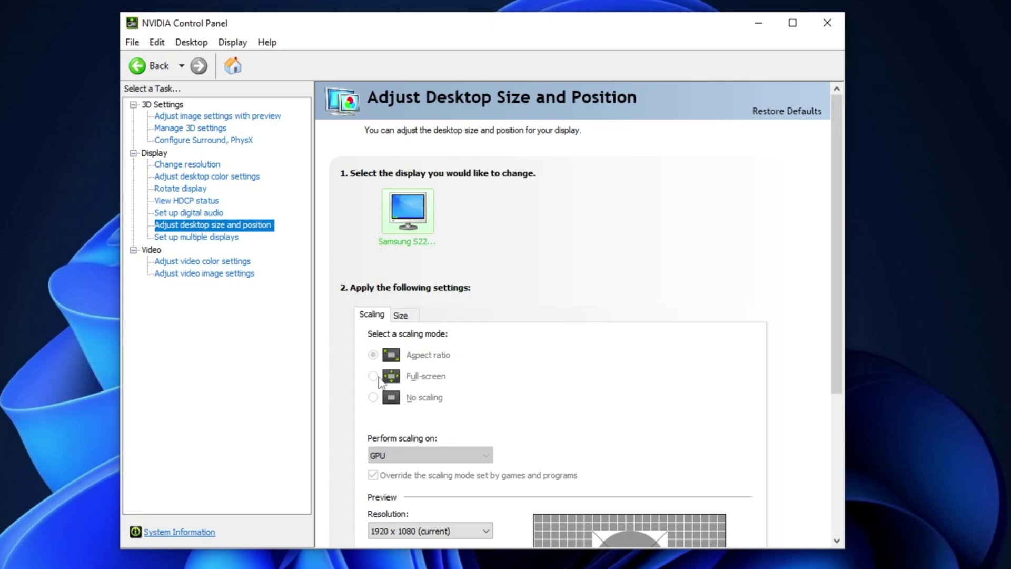
pyautogui.scroll(-2, 666, 411)
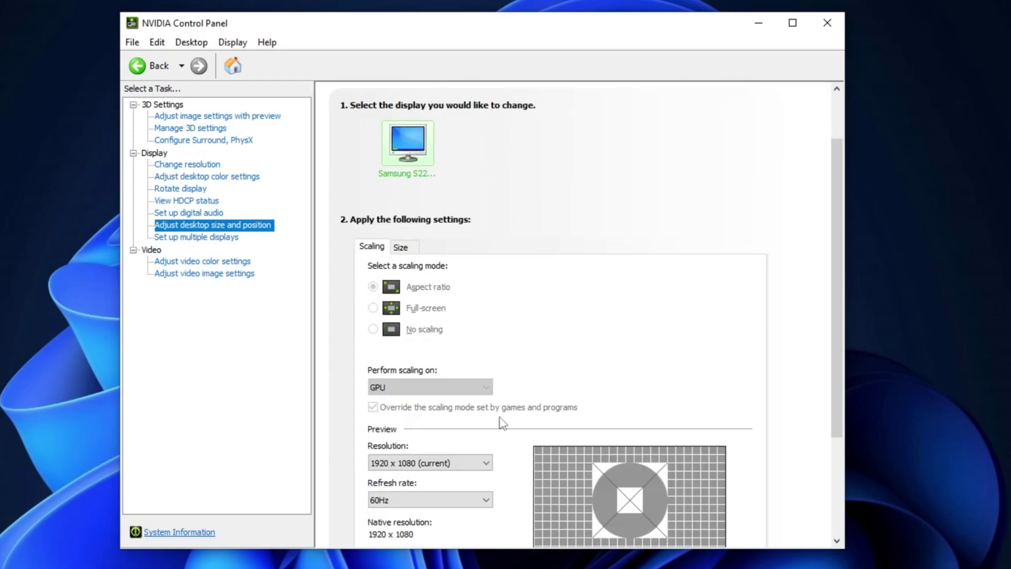
pyautogui.click(2, 332)
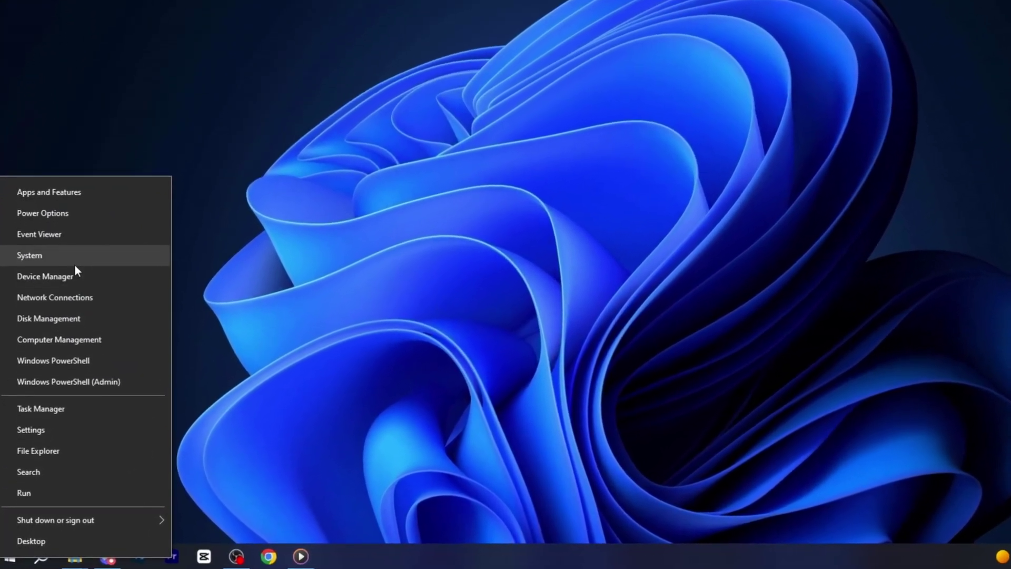
# Open Device Manager and enable the High precision event timer under System devices.
pyautogui.click(60, 314)
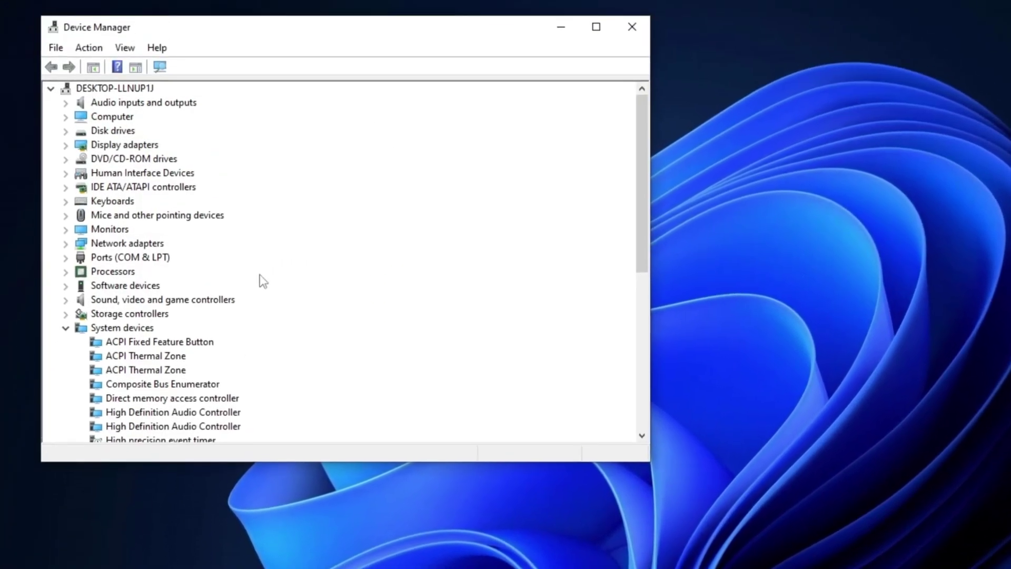
pyautogui.scroll(-3, 119, 362)
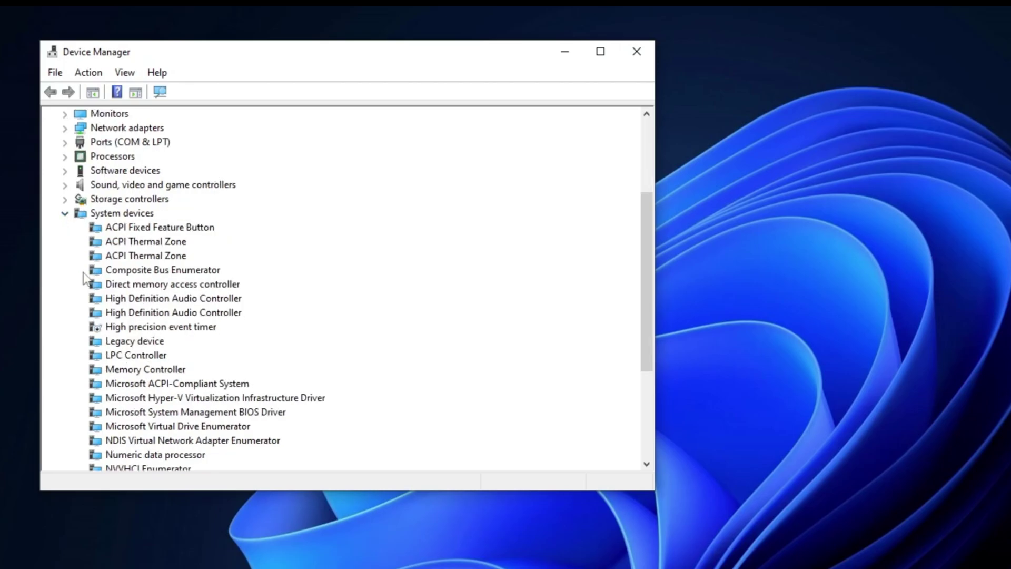
pyautogui.click(140, 328)
pyautogui.rightClick(138, 333)
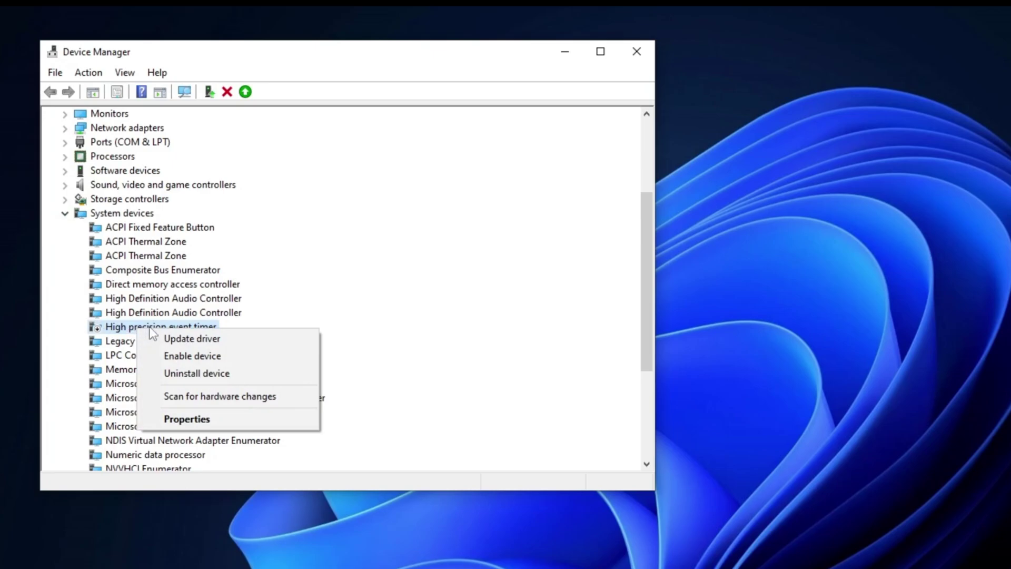
pyautogui.click(175, 352)
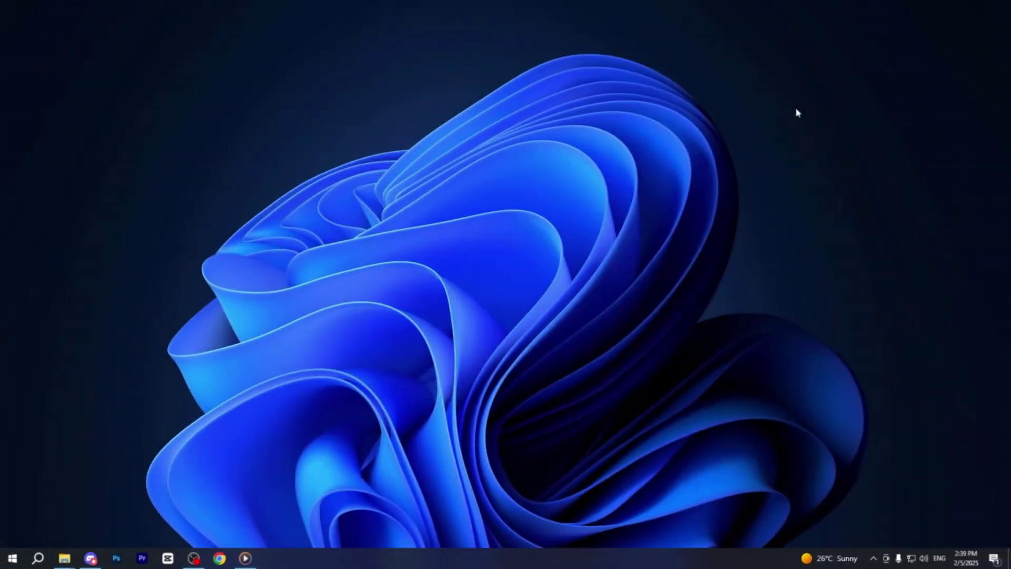
# Open Settings at System > Power & sleep, with screen and sleep both at Never.
pyautogui.press('super+i')
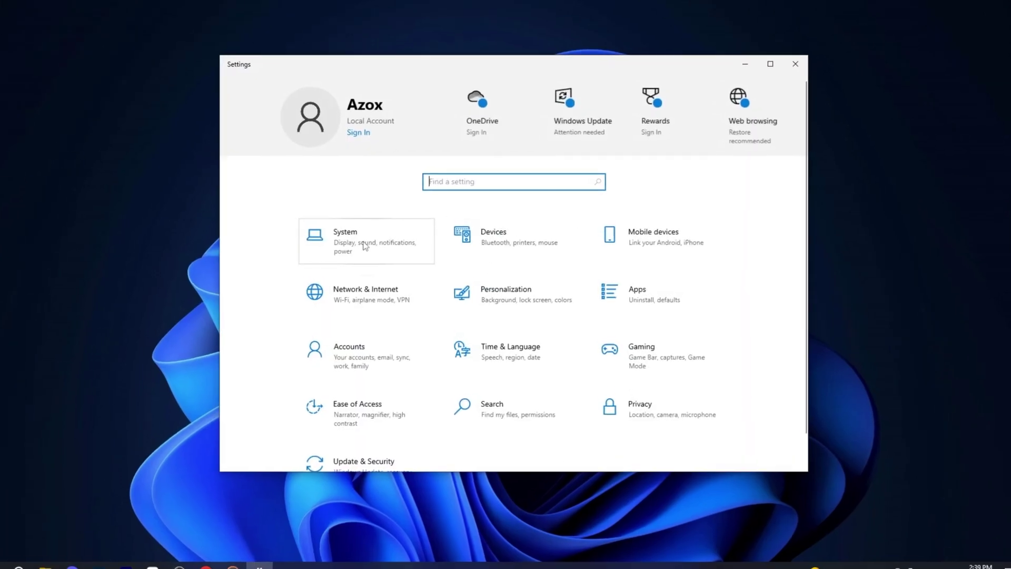
pyautogui.click(370, 241)
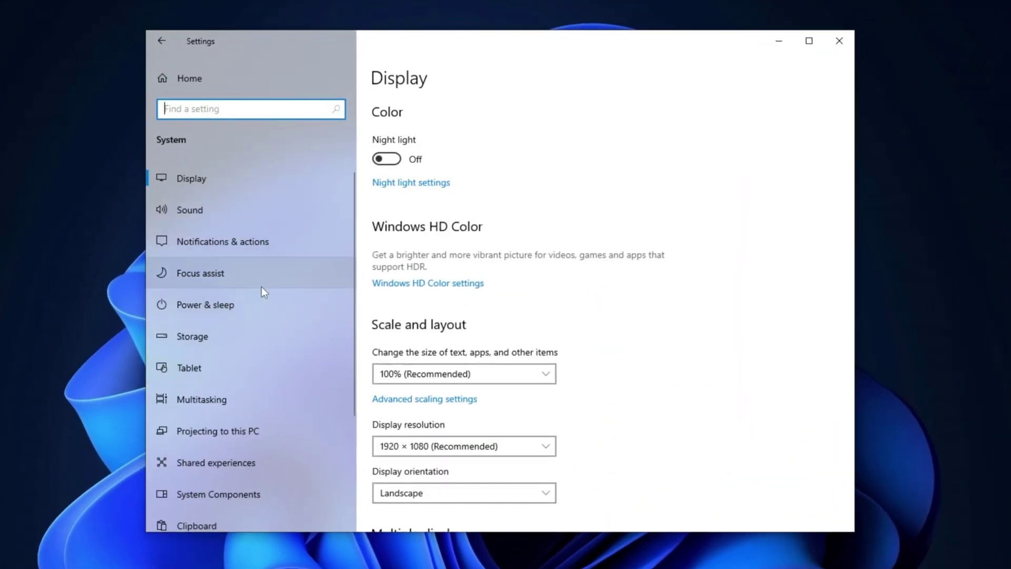
pyautogui.click(238, 303)
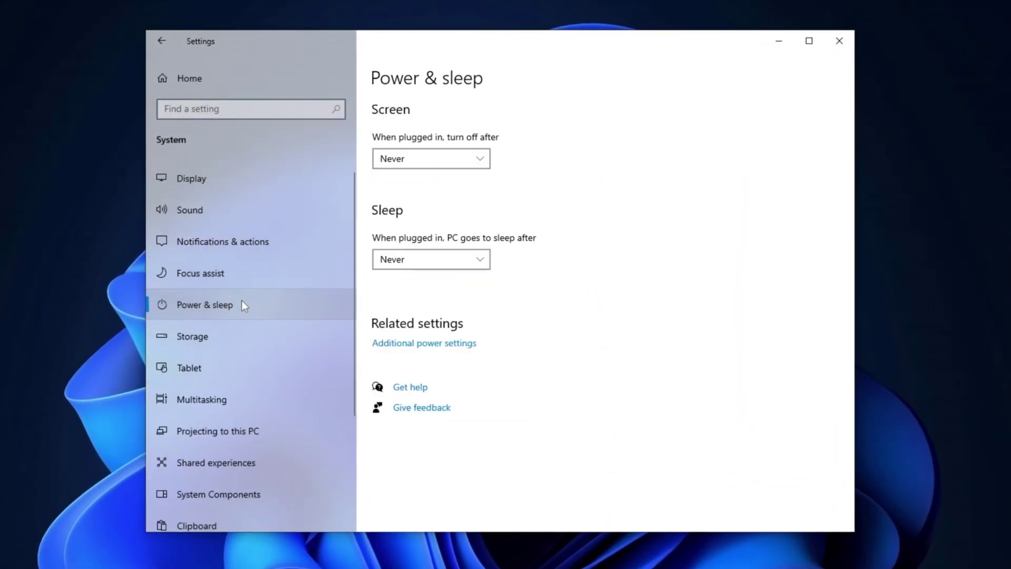
# Open the Bitsum Highest Performance plan's advanced settings and check PCI Express Link State Power Management.
pyautogui.click(423, 345)
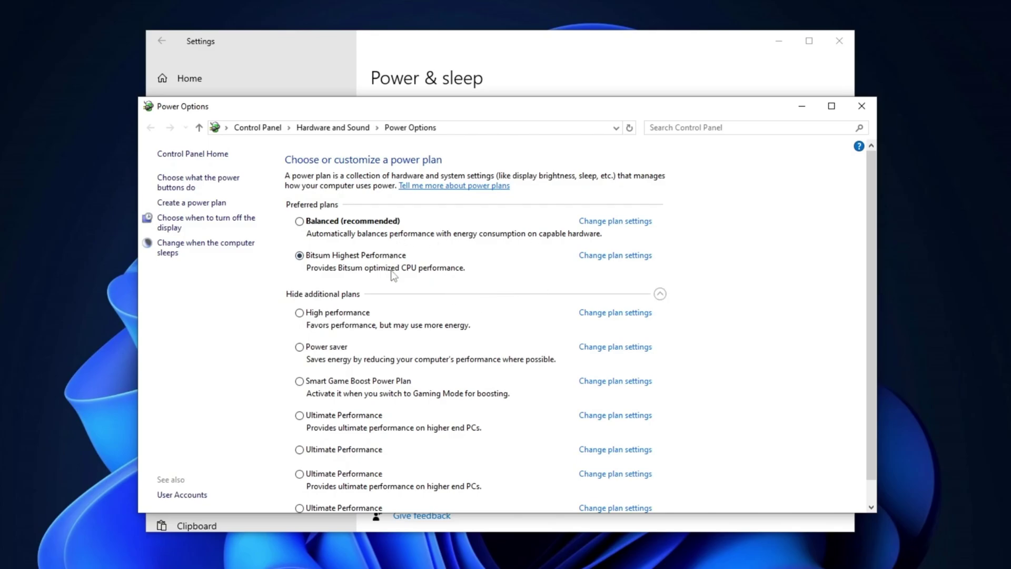
pyautogui.click(615, 257)
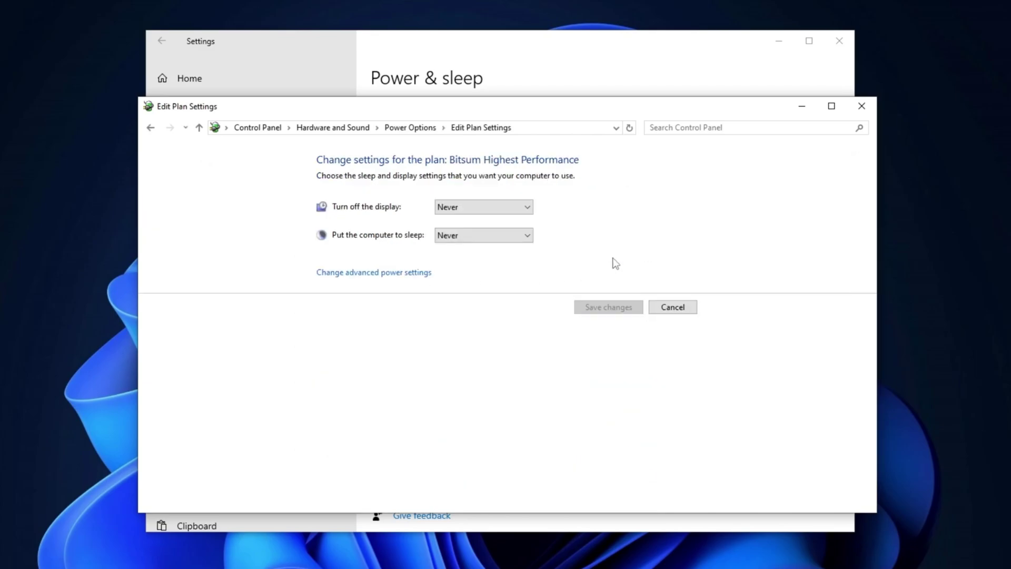
pyautogui.click(371, 274)
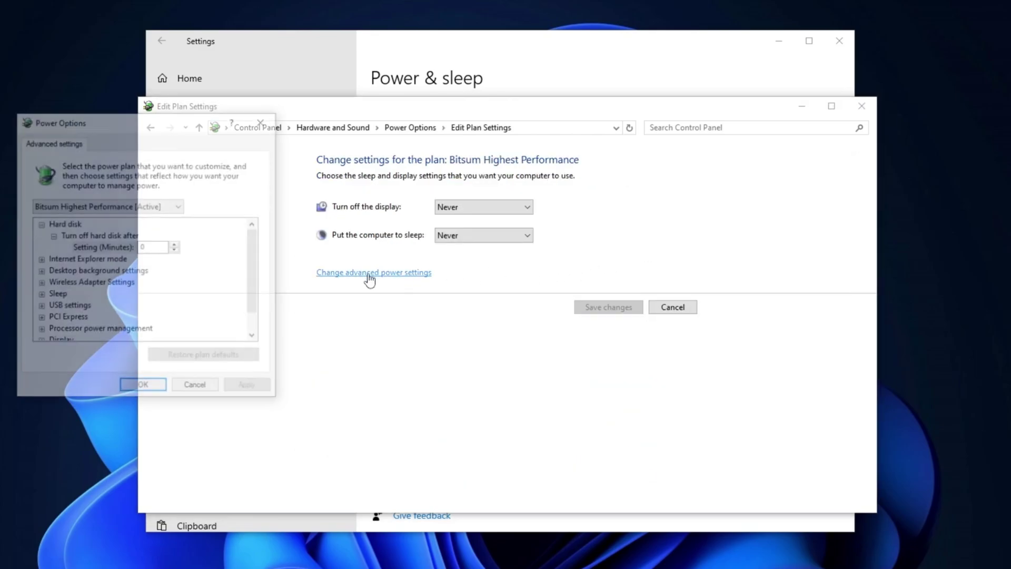
pyautogui.moveTo(121, 112); pyautogui.dragTo(466, 149)
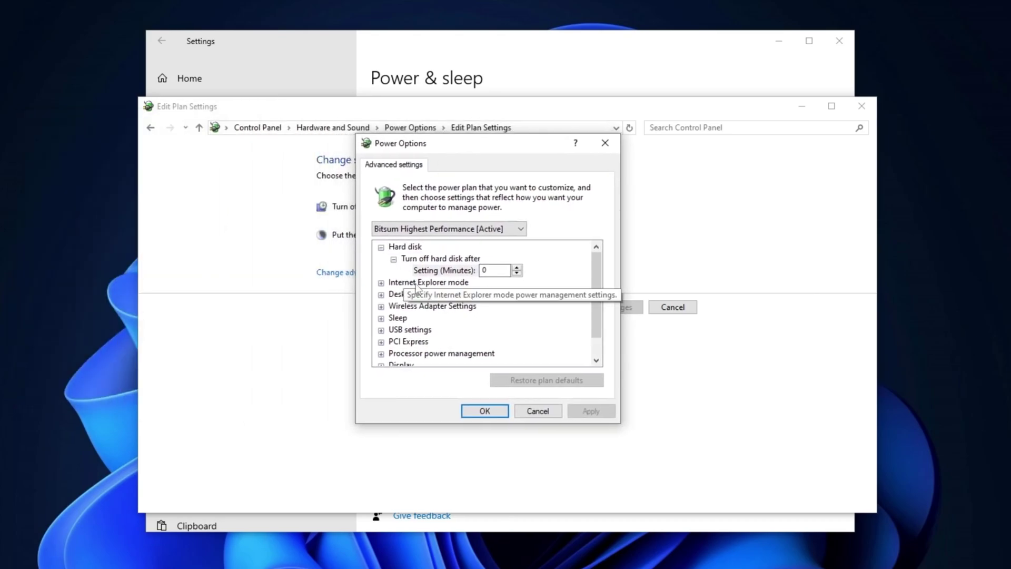
pyautogui.scroll(-1, 416, 293)
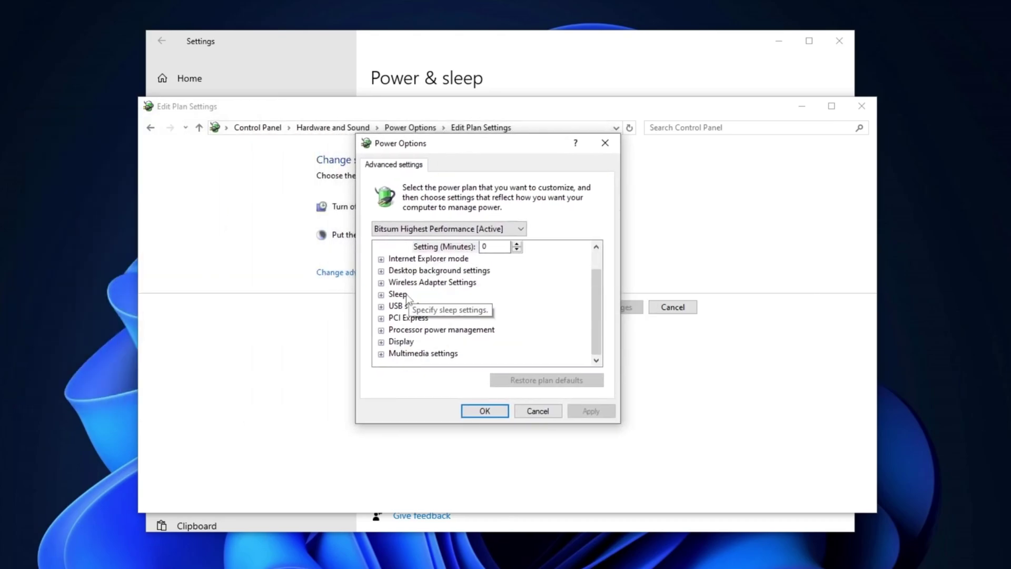
pyautogui.click(381, 319)
pyautogui.click(394, 330)
# Confirm minimum and maximum processor state at 100% and Active cooling policy, then apply.
pyautogui.scroll(-1, 462, 314)
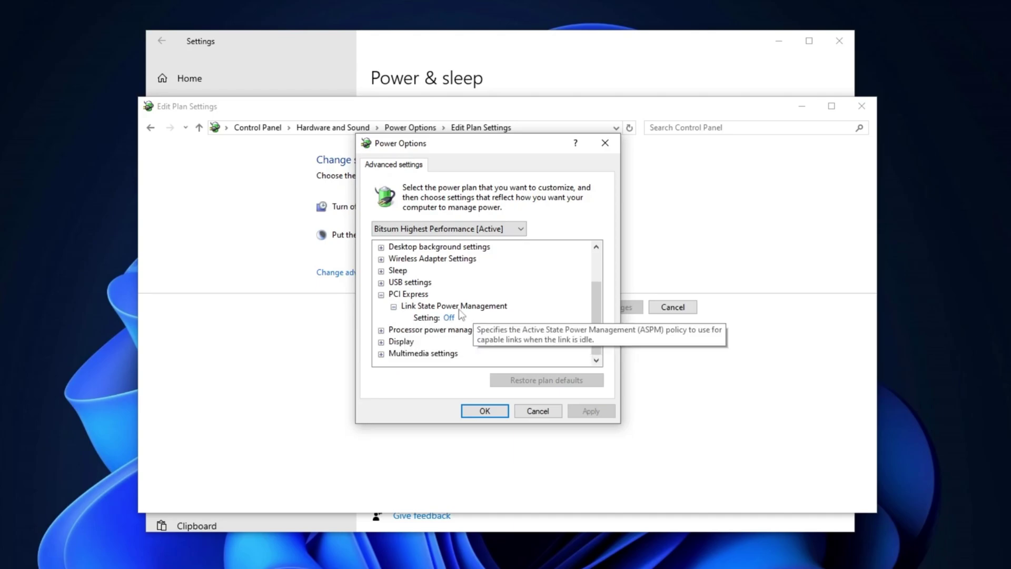
pyautogui.click(380, 330)
pyautogui.scroll(-1, 378, 327)
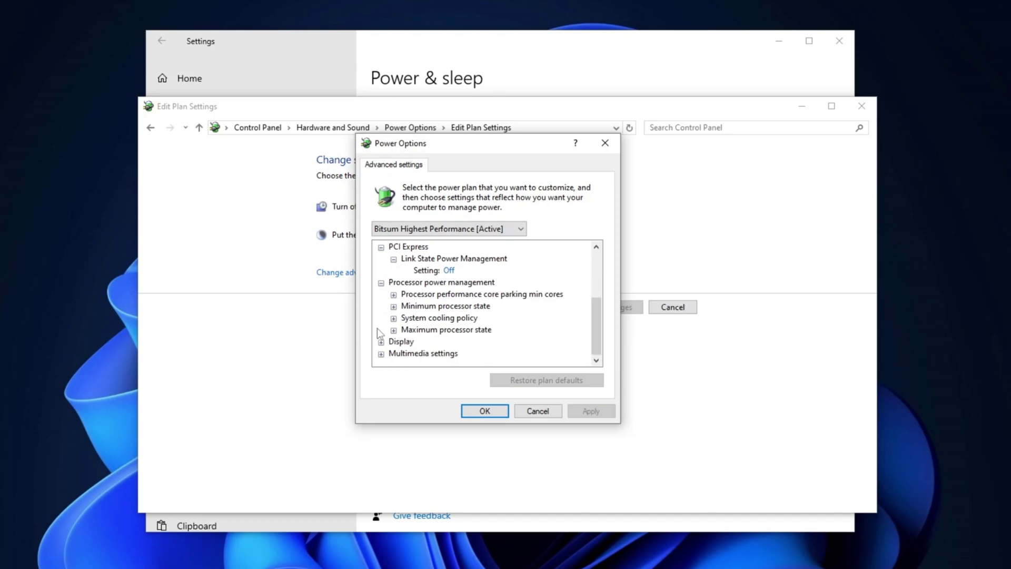
pyautogui.click(393, 307)
pyautogui.scroll(-1, 395, 323)
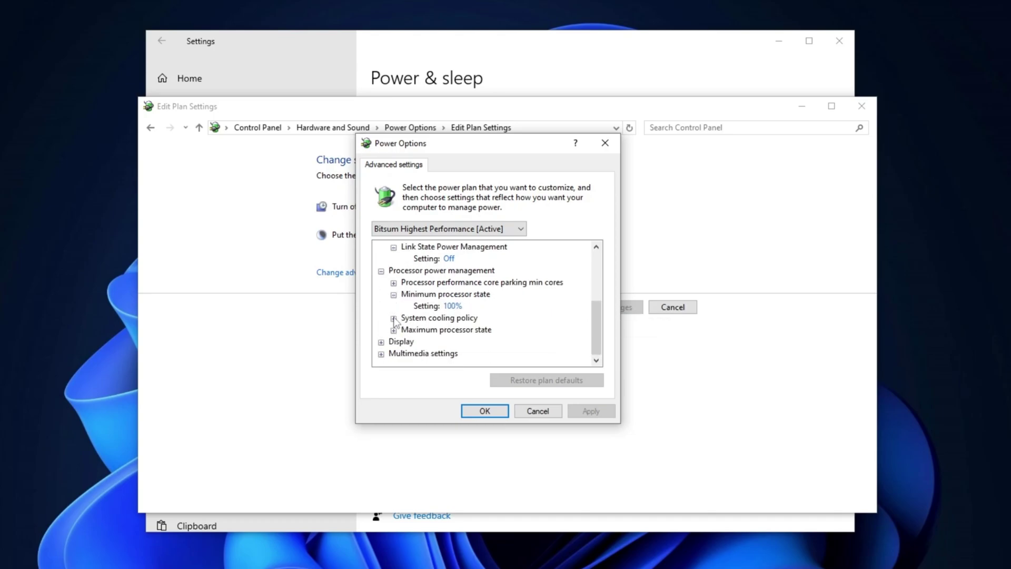
pyautogui.click(393, 331)
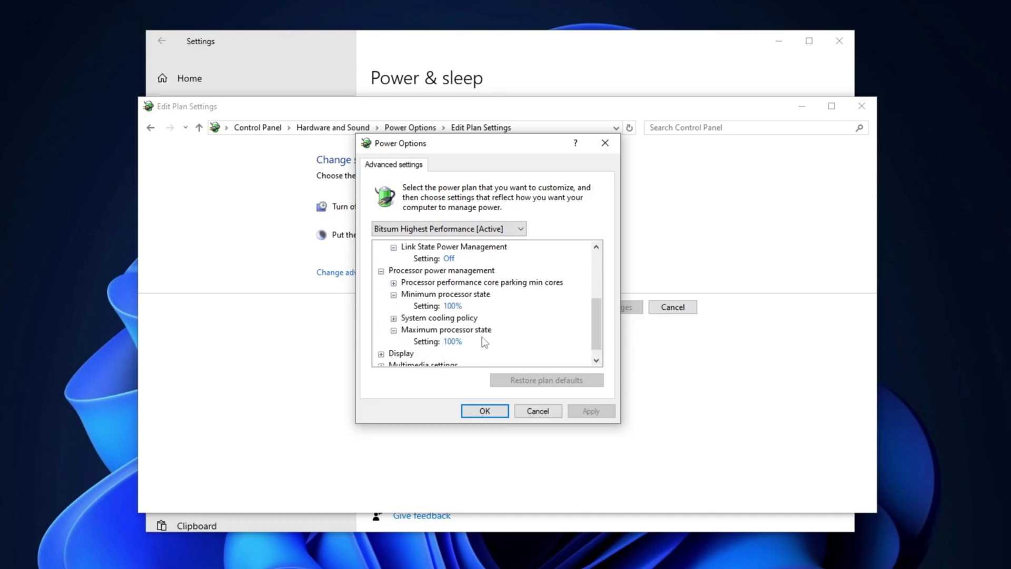
pyautogui.click(393, 319)
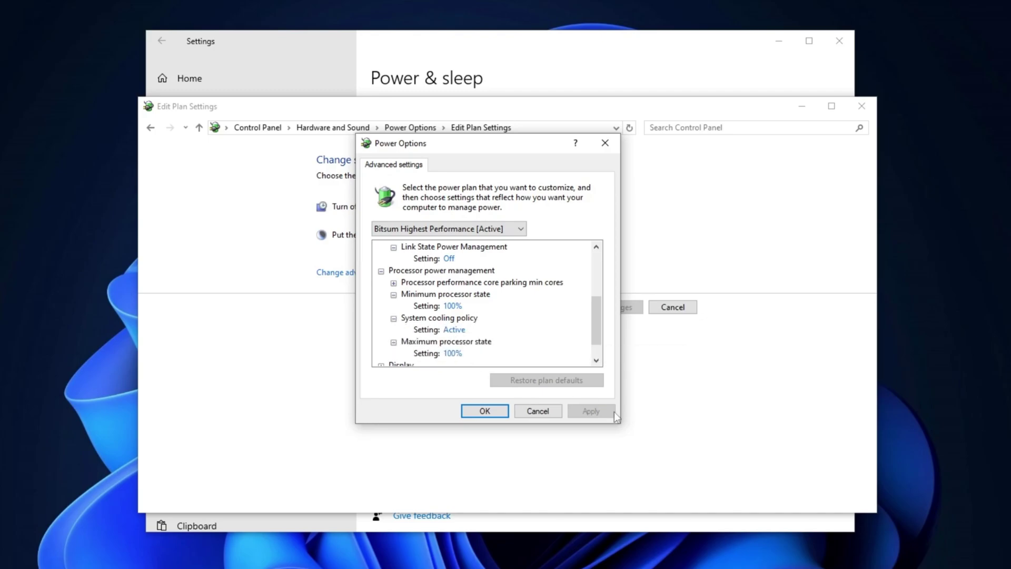
pyautogui.click(504, 417)
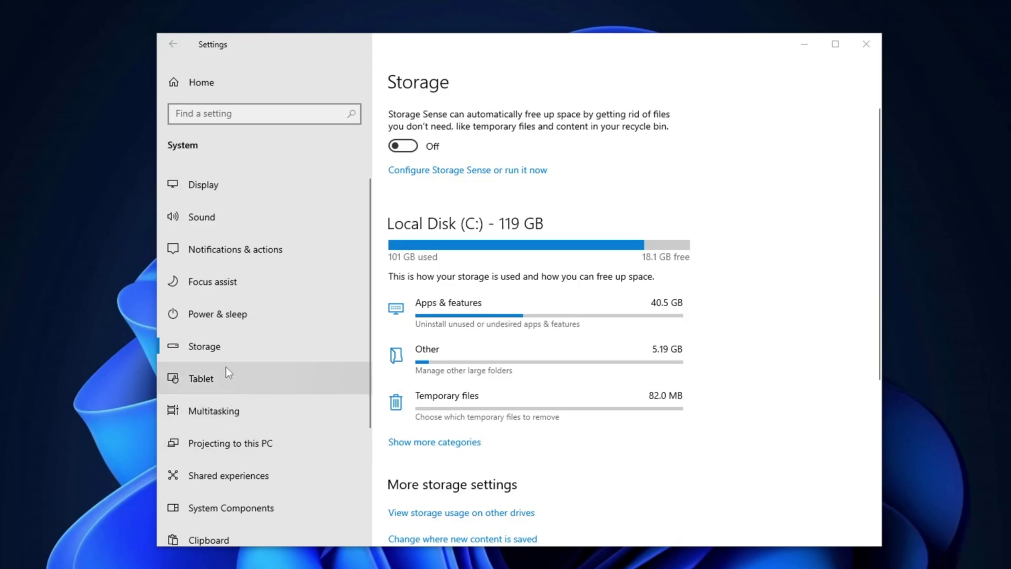
# Turn on Storage Sense and remove about 209 MB of temporary files, including thumbnails and Defender files.
pyautogui.click(403, 146)
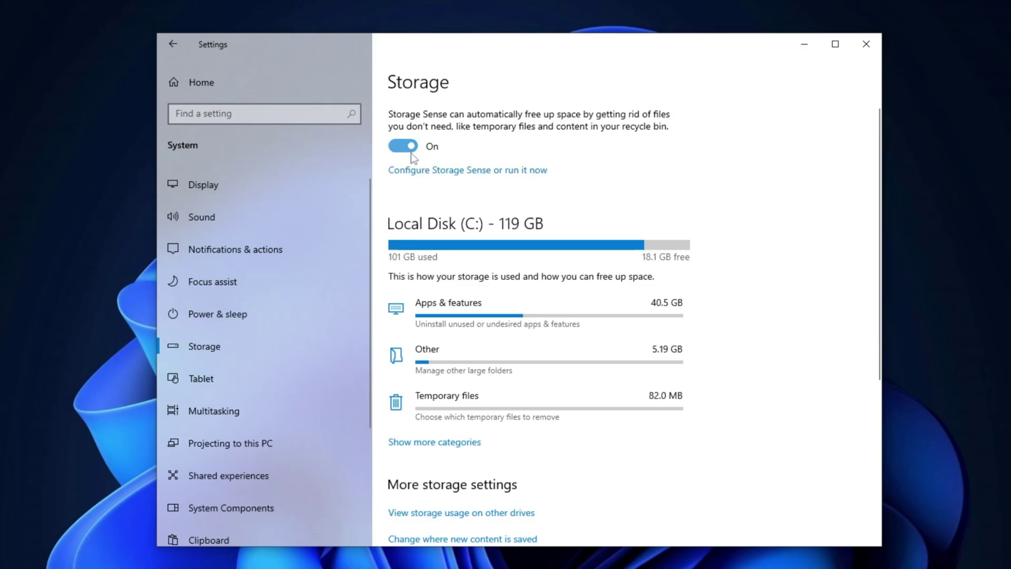
pyautogui.click(514, 416)
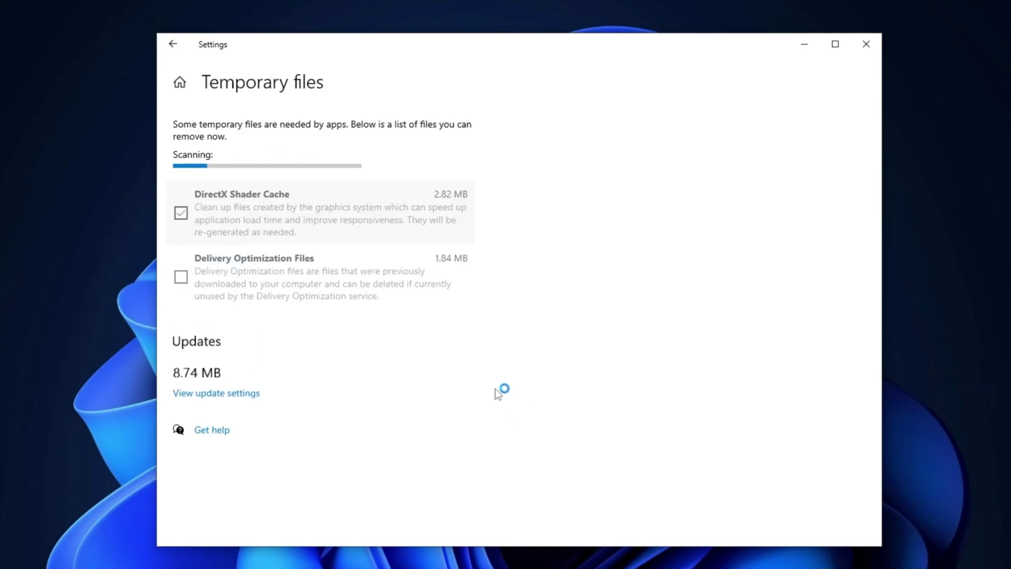
pyautogui.scroll(-4, 227, 285)
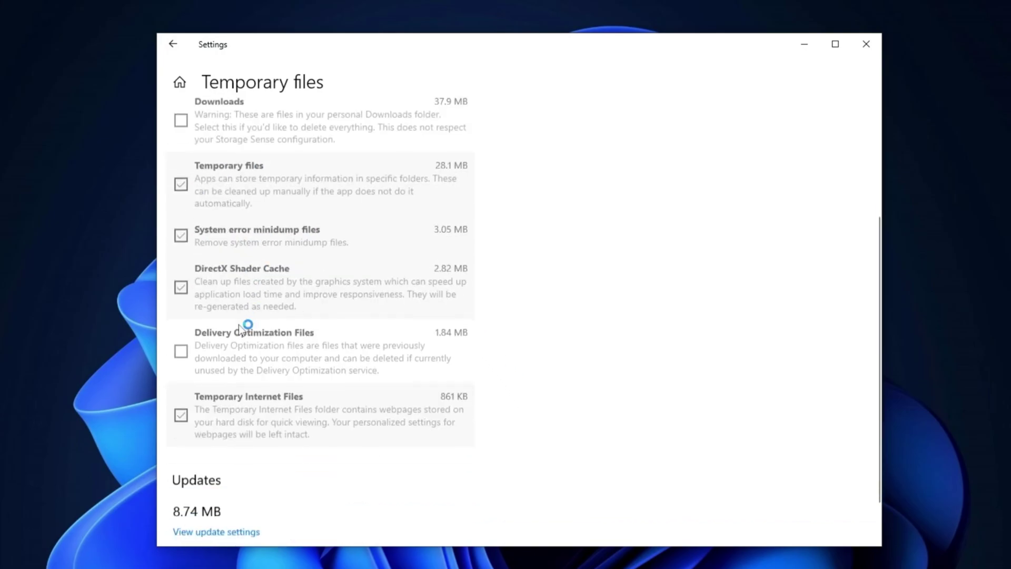
pyautogui.scroll(6, 218, 290)
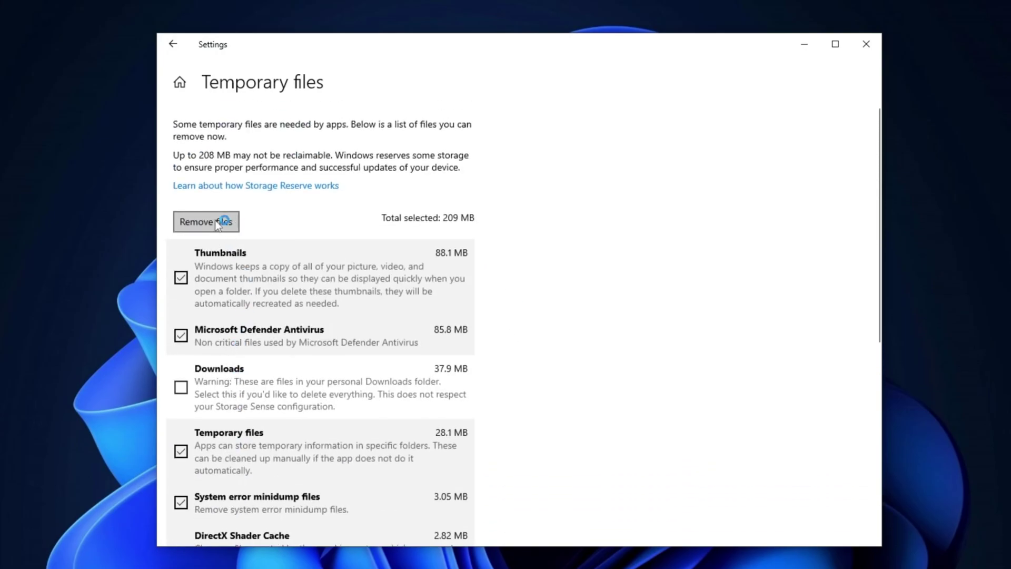
pyautogui.click(217, 222)
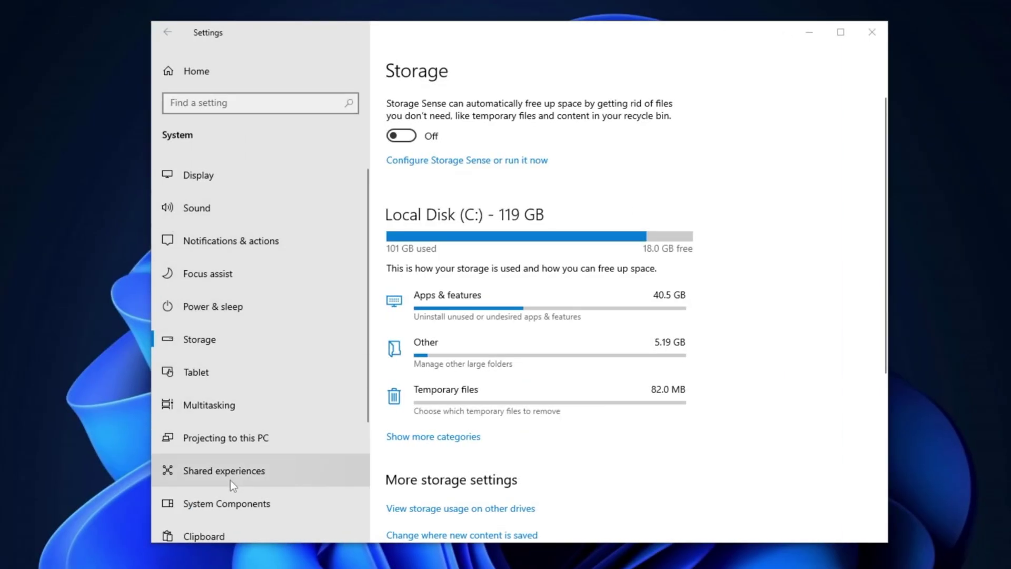
# Check that Shared experiences and Remote Desktop are Off, then go to the About page.
pyautogui.click(238, 473)
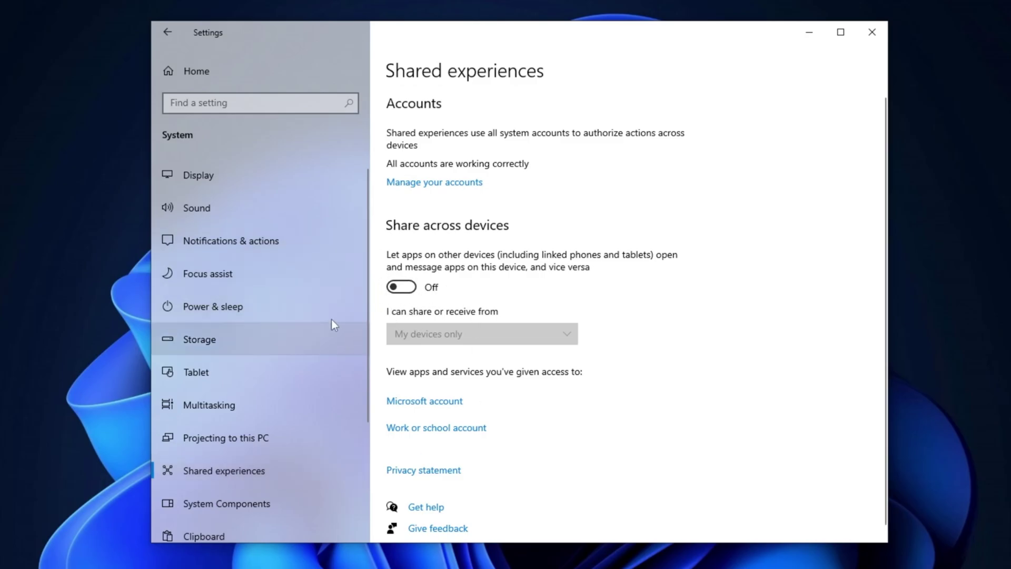
pyautogui.scroll(-3, 310, 311)
pyautogui.click(250, 411)
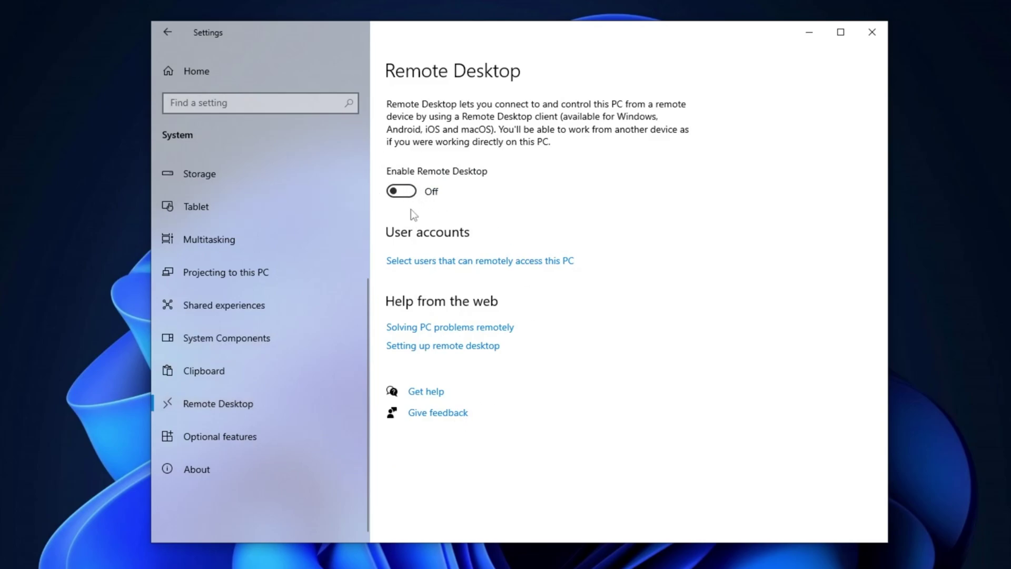
pyautogui.click(271, 478)
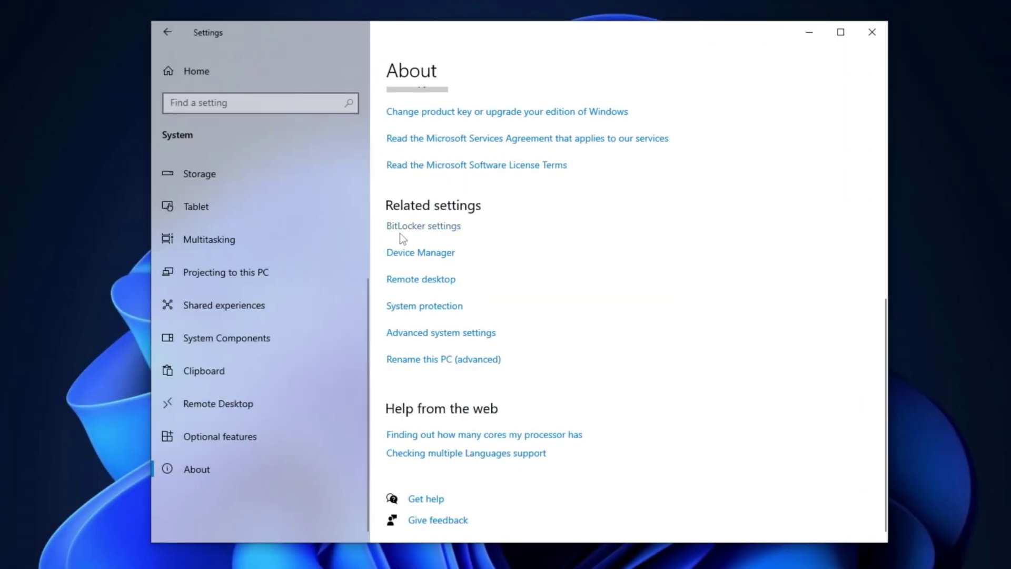
# Set visual effects to best performance except thumbnails, window shadows and smooth screen-font edges.
pyautogui.click(467, 334)
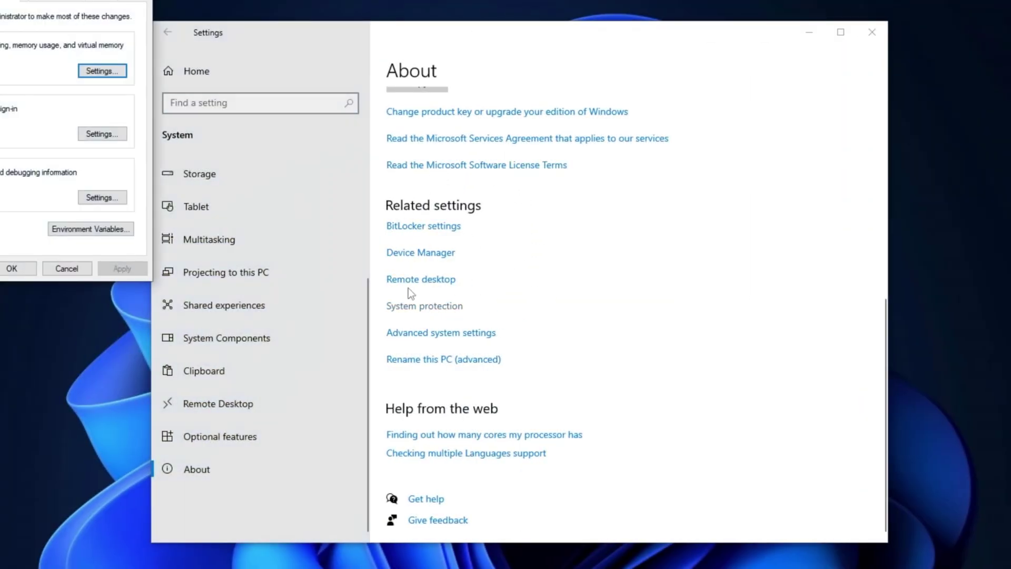
pyautogui.click(555, 199)
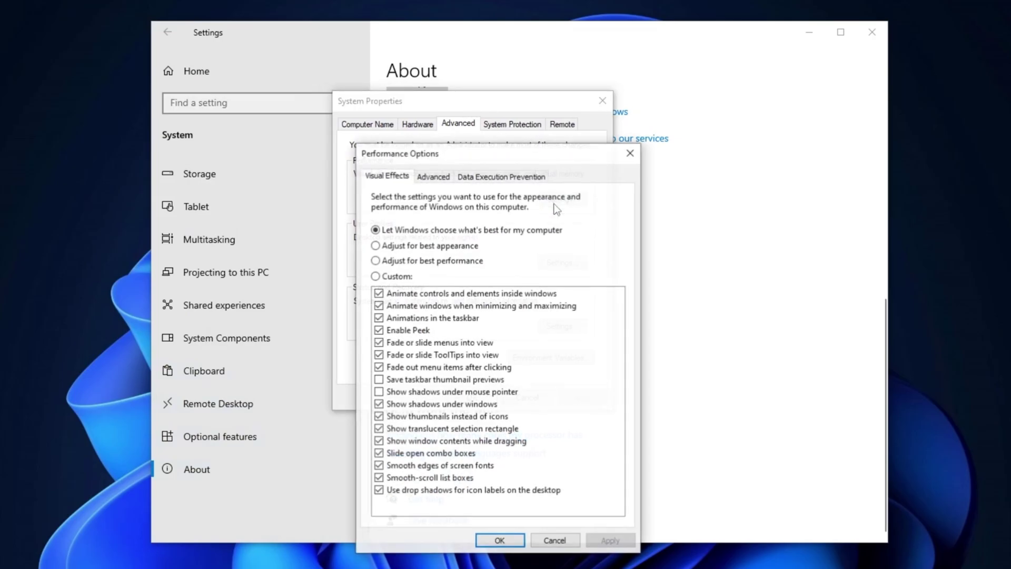
pyautogui.click(421, 262)
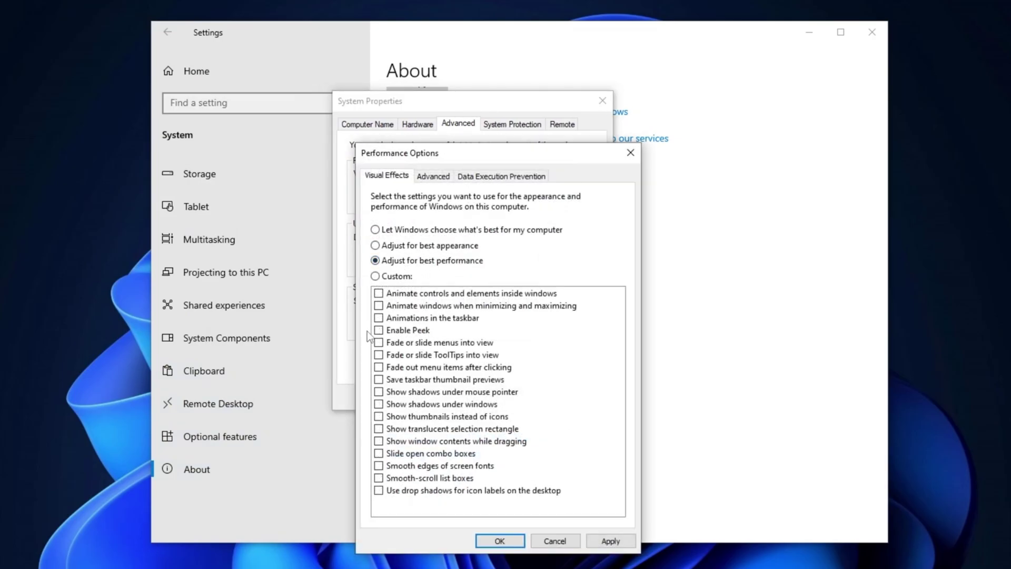
pyautogui.click(380, 417)
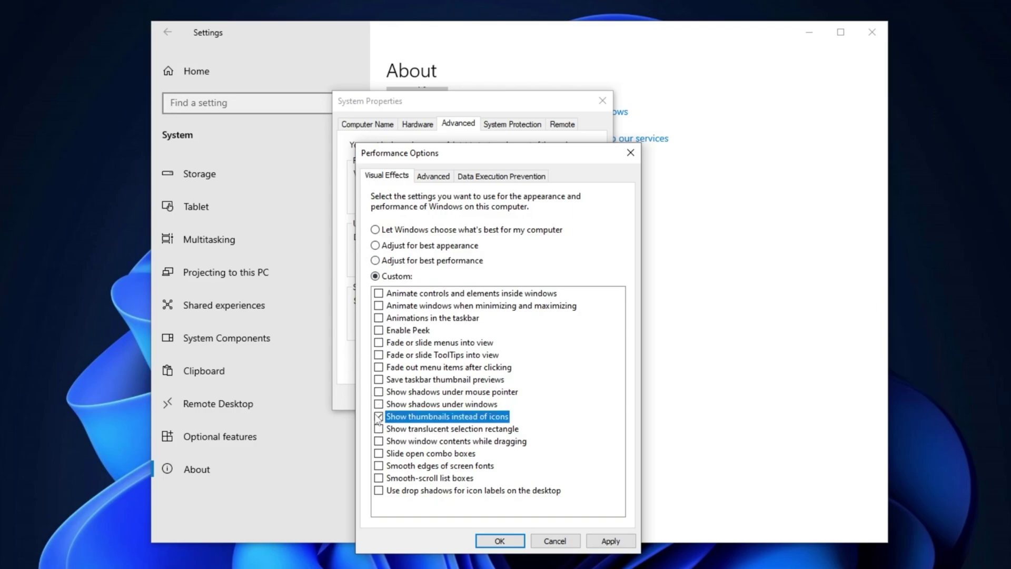
pyautogui.click(378, 404)
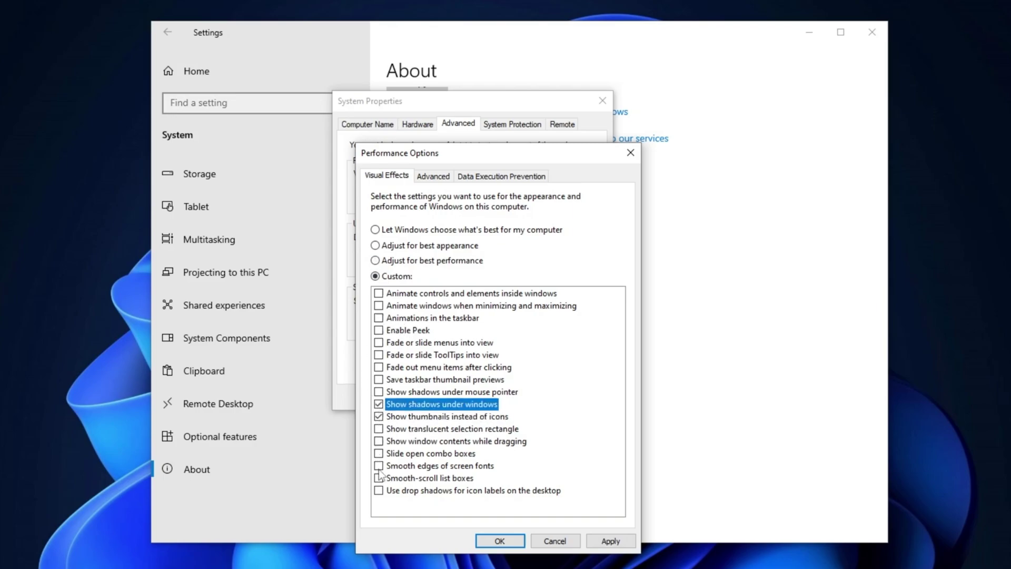
pyautogui.click(379, 466)
pyautogui.click(433, 176)
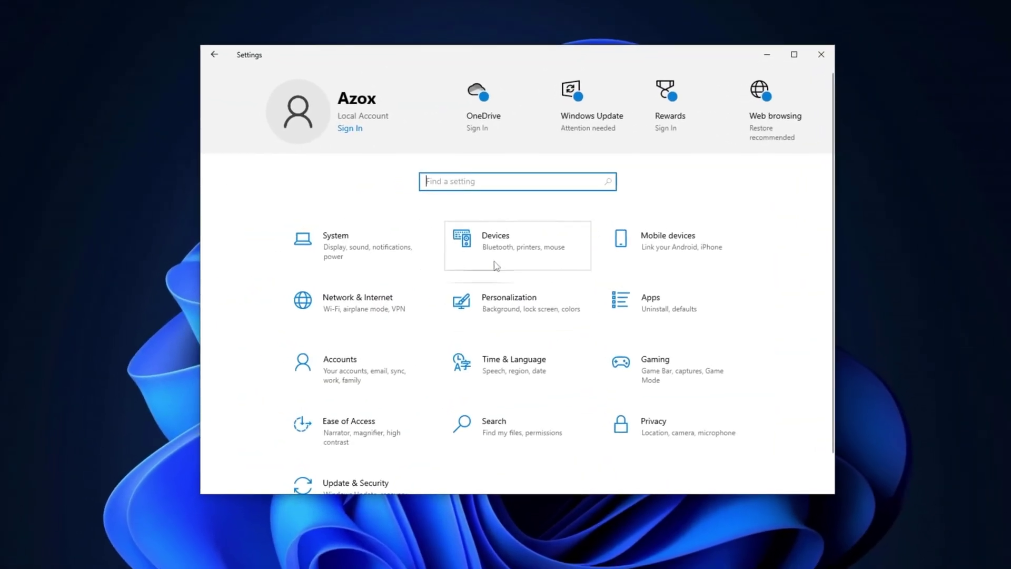
# In Gaming settings, leave Game Bar off and switch Game Mode on.
pyautogui.click(647, 375)
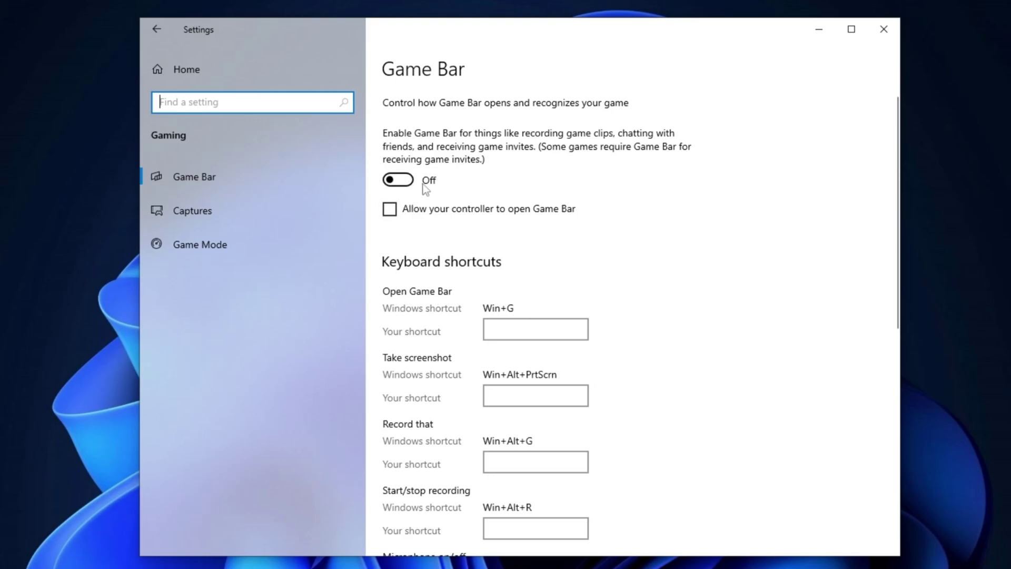
pyautogui.click(219, 241)
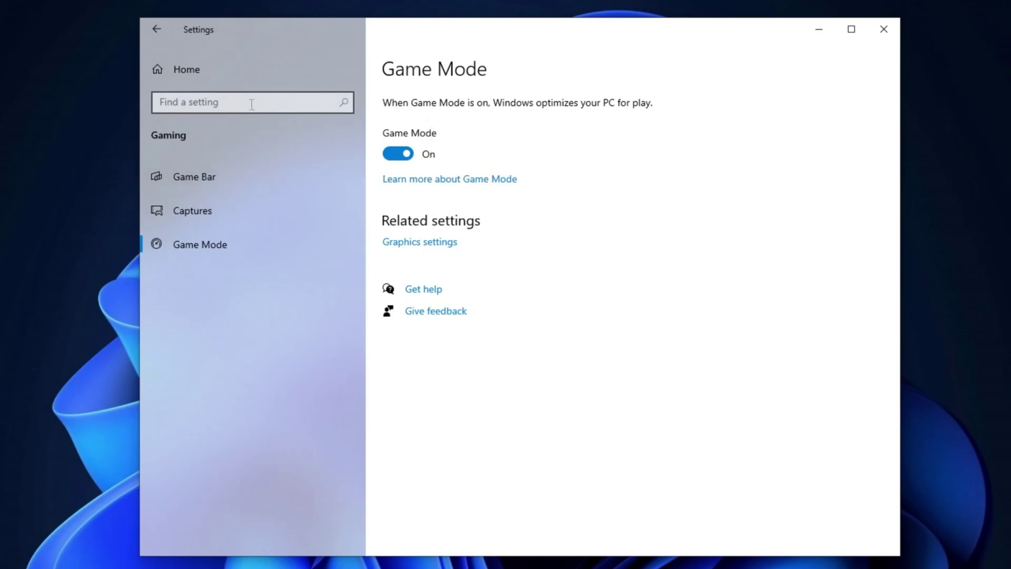
# Check that all Privacy General toggles are off.
pyautogui.click(225, 70)
pyautogui.click(714, 470)
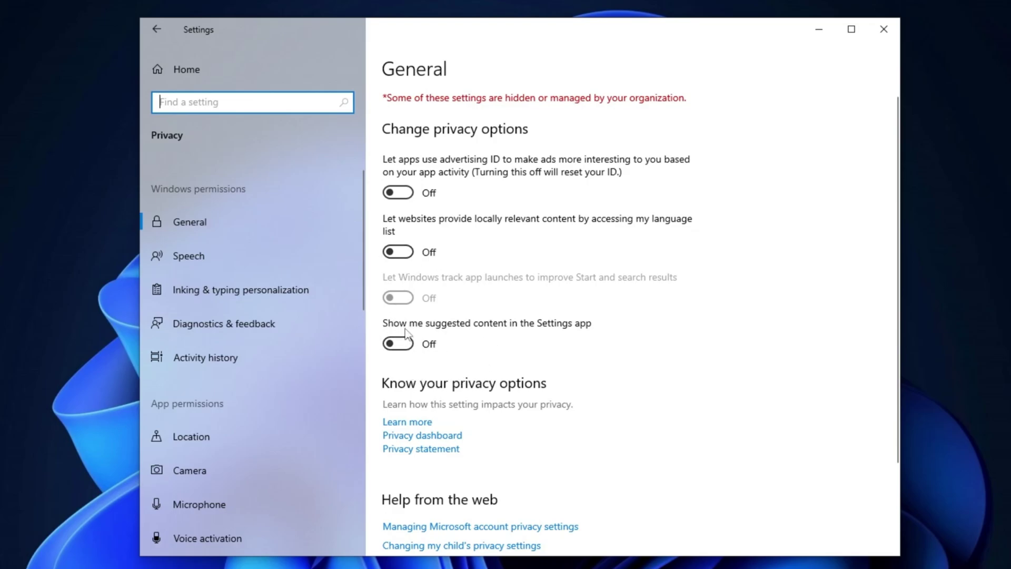
pyautogui.scroll(-10, 287, 338)
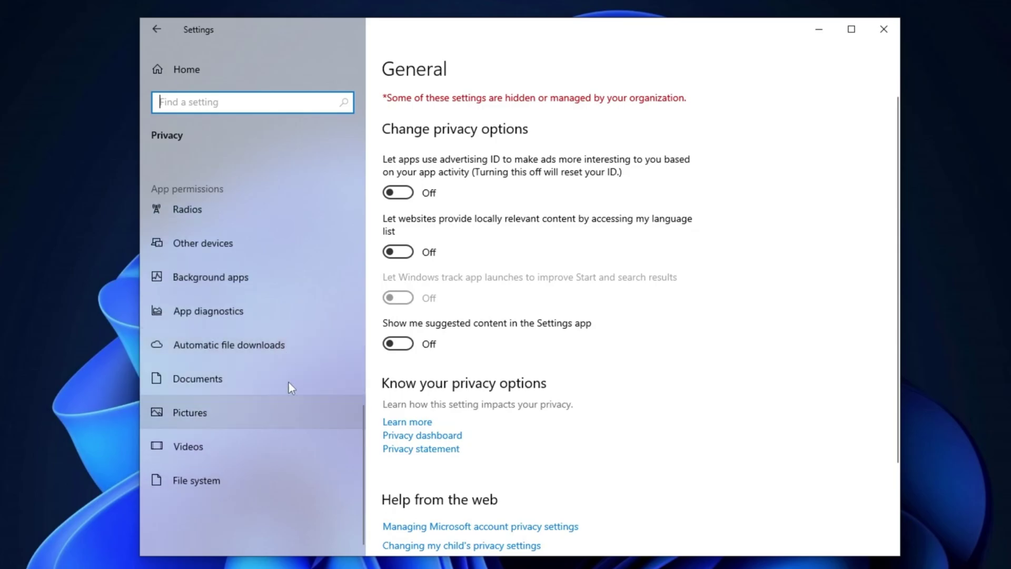
# Confirm on the Background apps page that apps are blocked from running in the background.
pyautogui.click(218, 283)
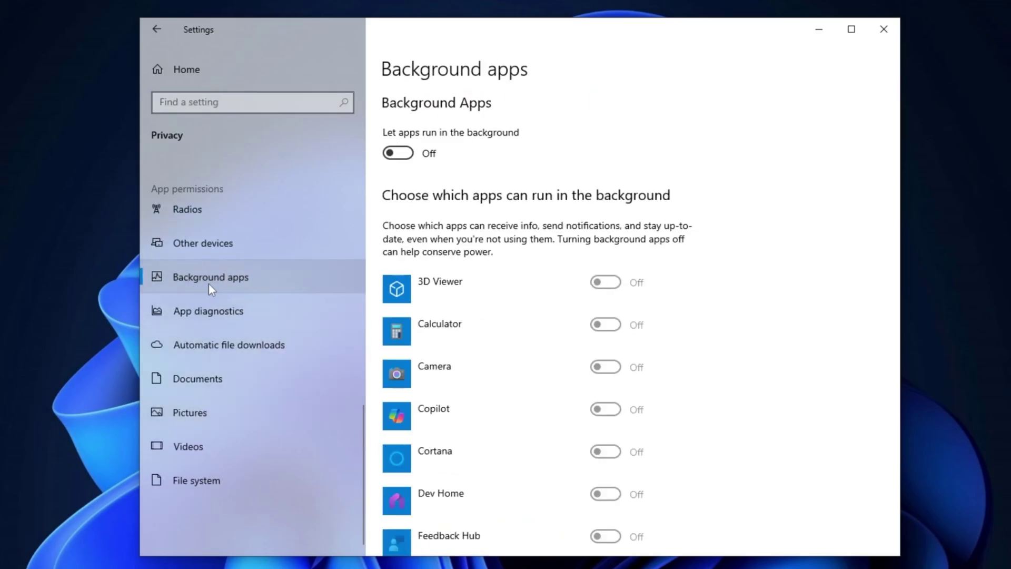
pyautogui.scroll(-6, 551, 292)
pyautogui.scroll(-10, 552, 293)
pyautogui.scroll(15, 496, 323)
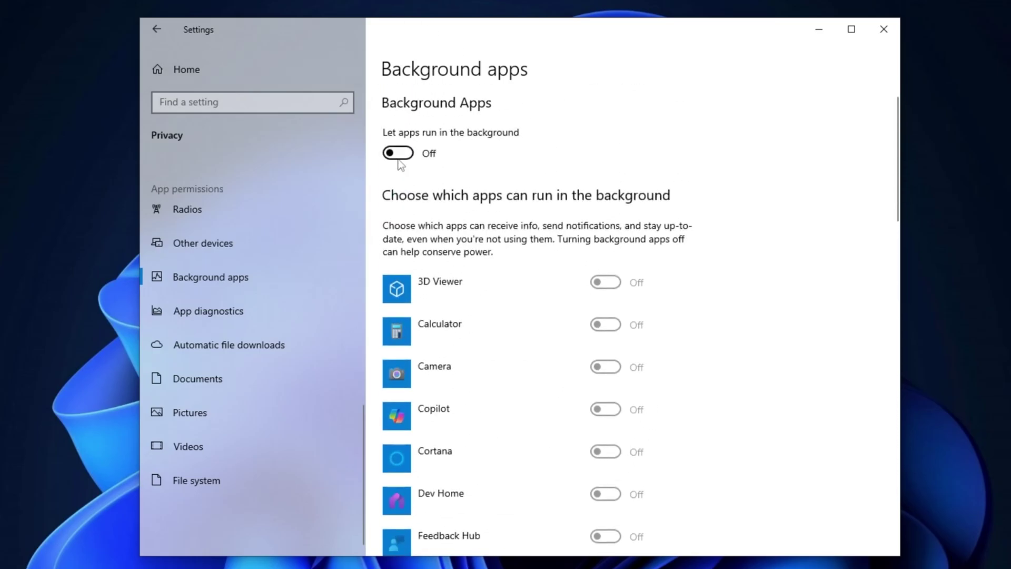
pyautogui.scroll(-9, 542, 311)
pyautogui.scroll(-5, 479, 254)
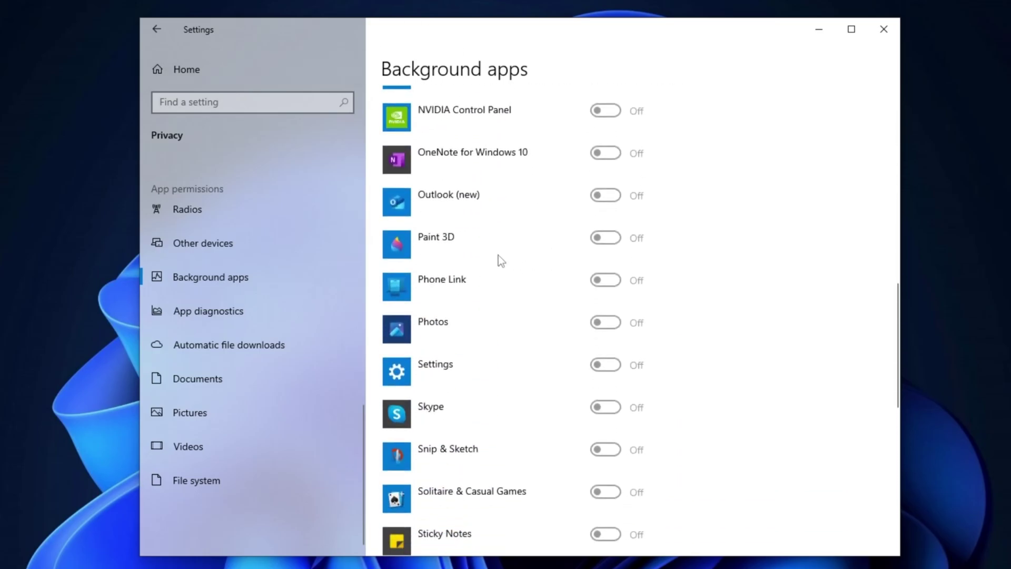
pyautogui.scroll(-4, 548, 333)
pyautogui.scroll(15, 545, 330)
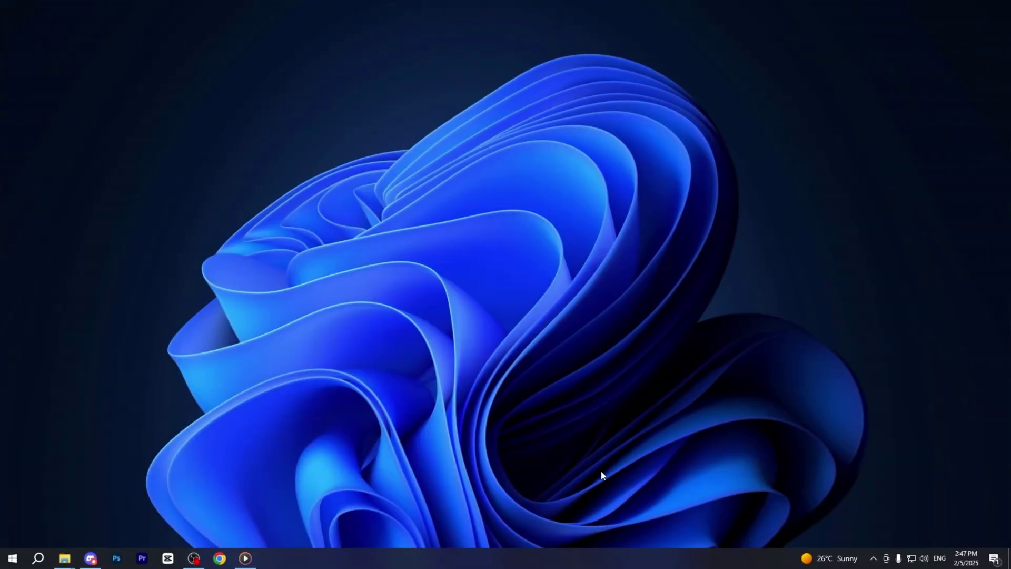
# Review Task Manager's Startup apps: nearly all Disabled except Starter Module.
pyautogui.rightClick(624, 555)
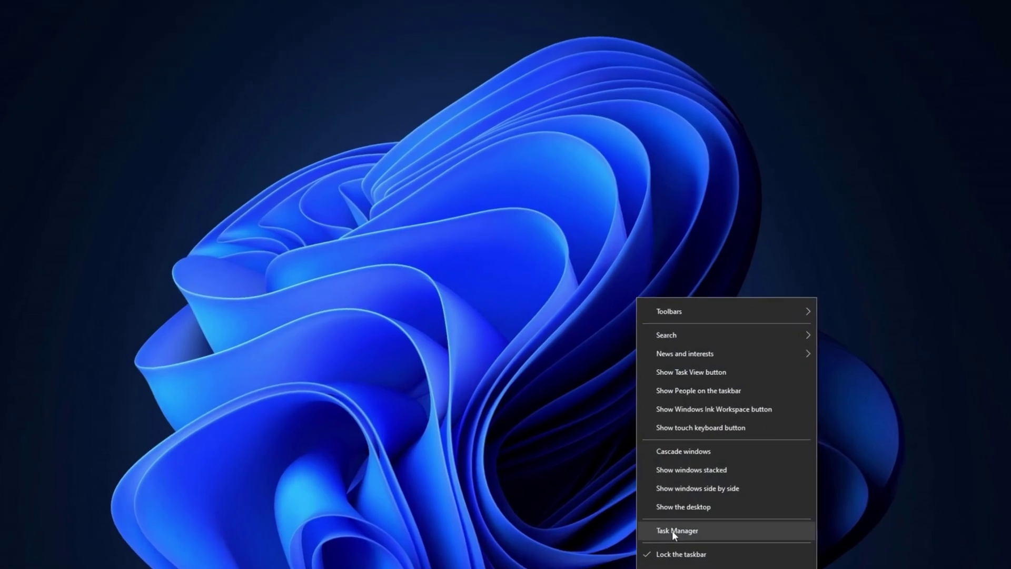
pyautogui.click(640, 501)
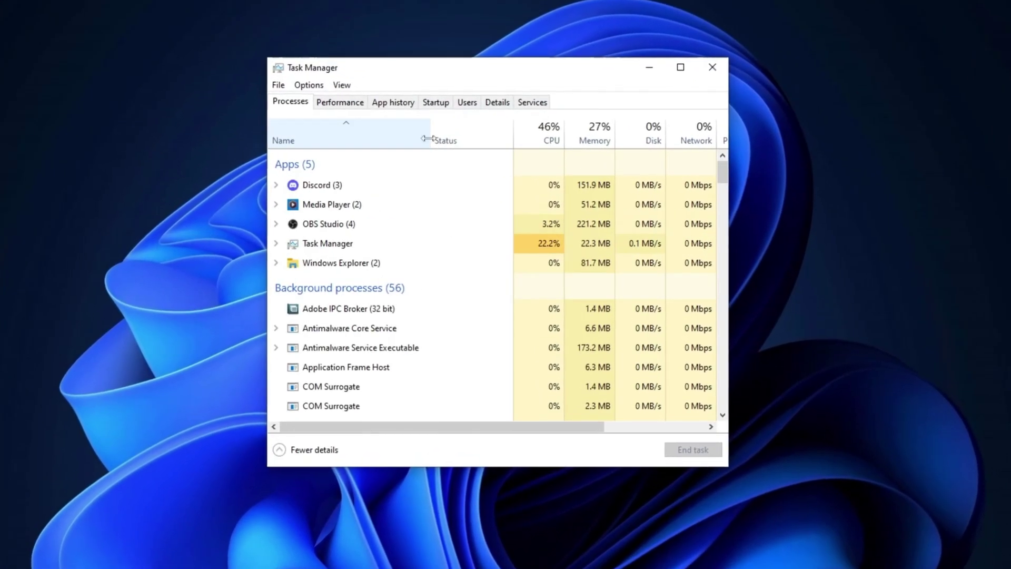
pyautogui.click(433, 97)
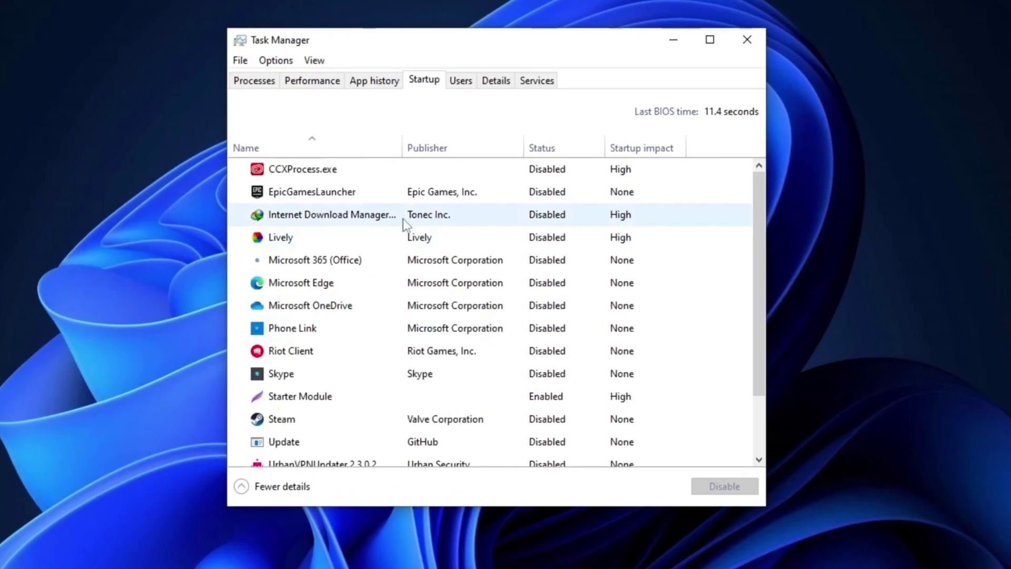
pyautogui.scroll(-1, 510, 361)
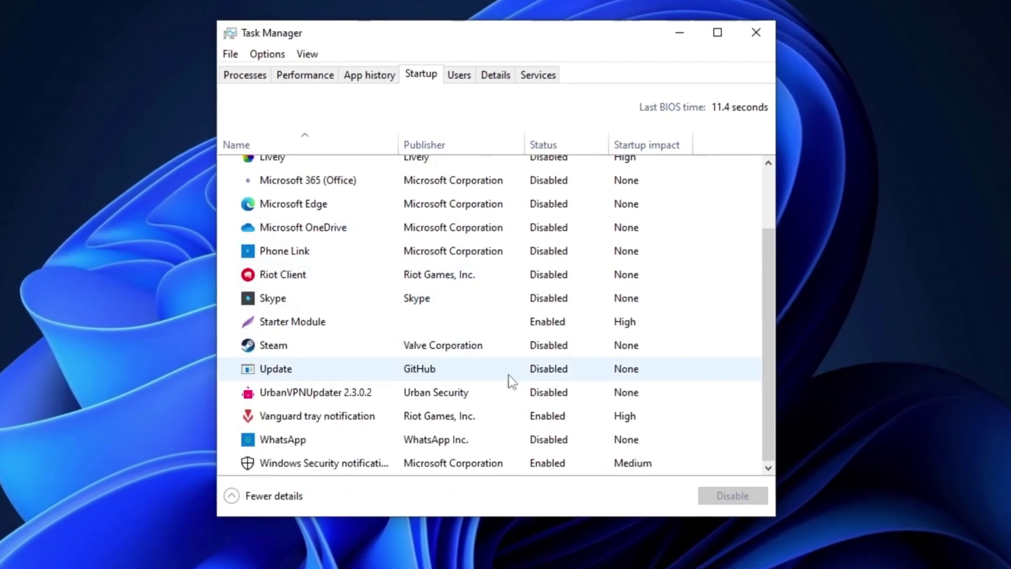
pyautogui.scroll(2, 510, 380)
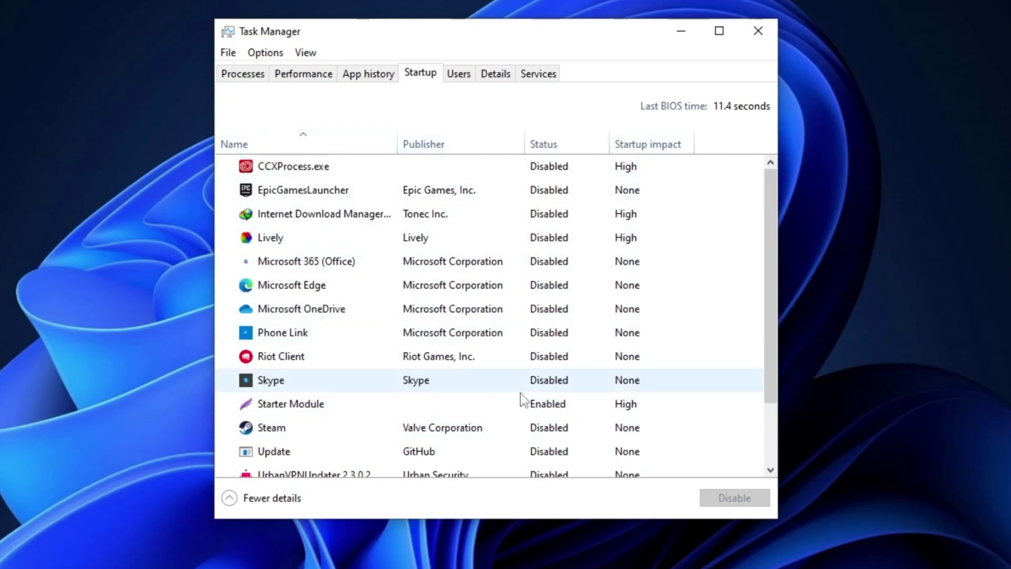
pyautogui.scroll(-1, 474, 295)
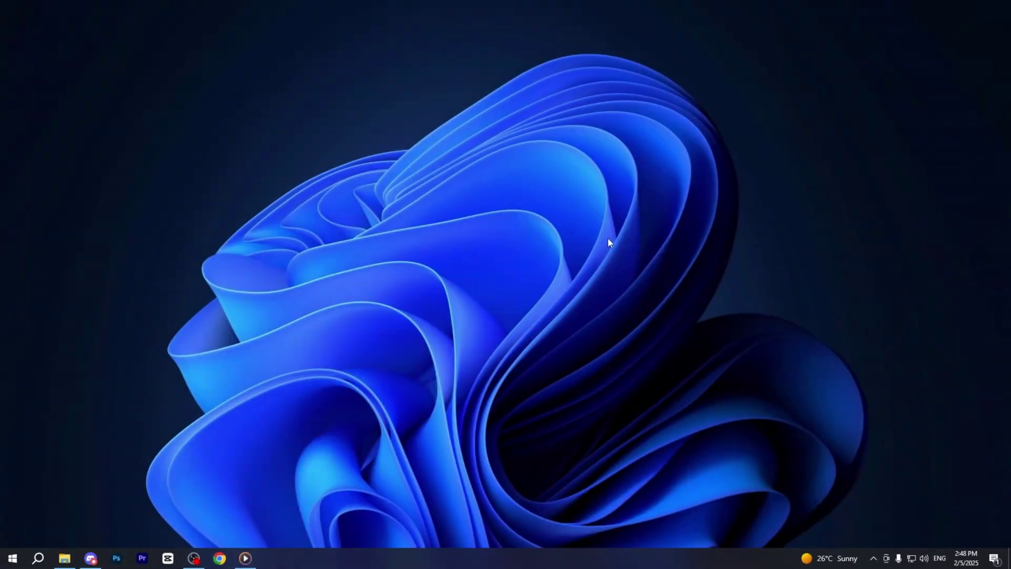
# In Services, keep the SysMain service stopped with startup type Disabled.
pyautogui.press('super')
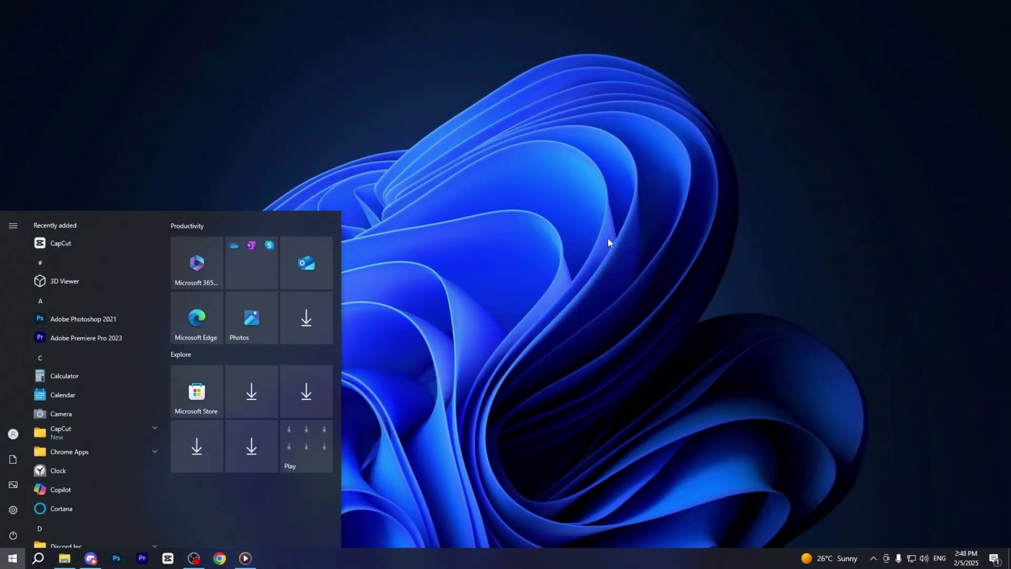
pyautogui.write('ser')
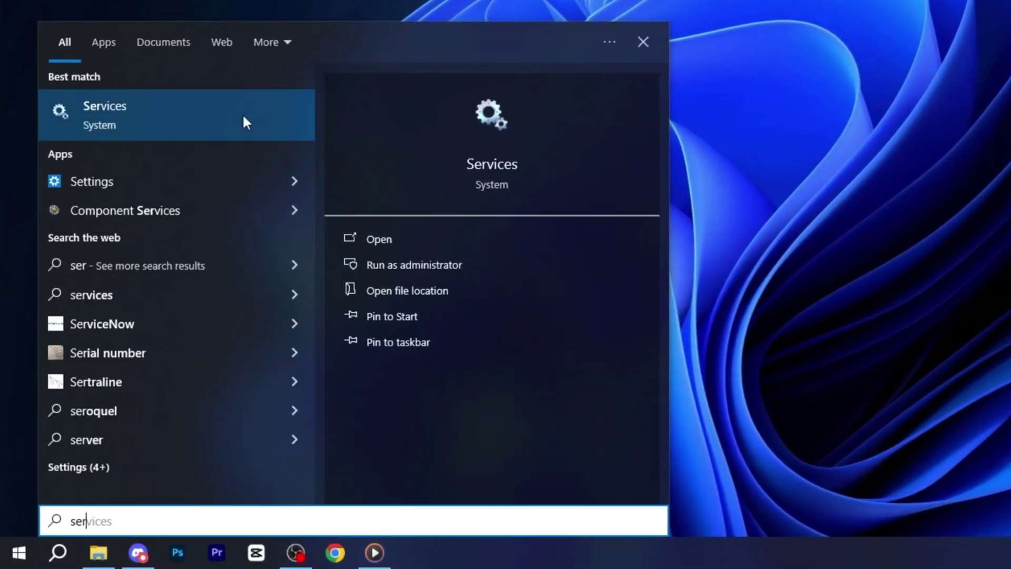
pyautogui.click(232, 119)
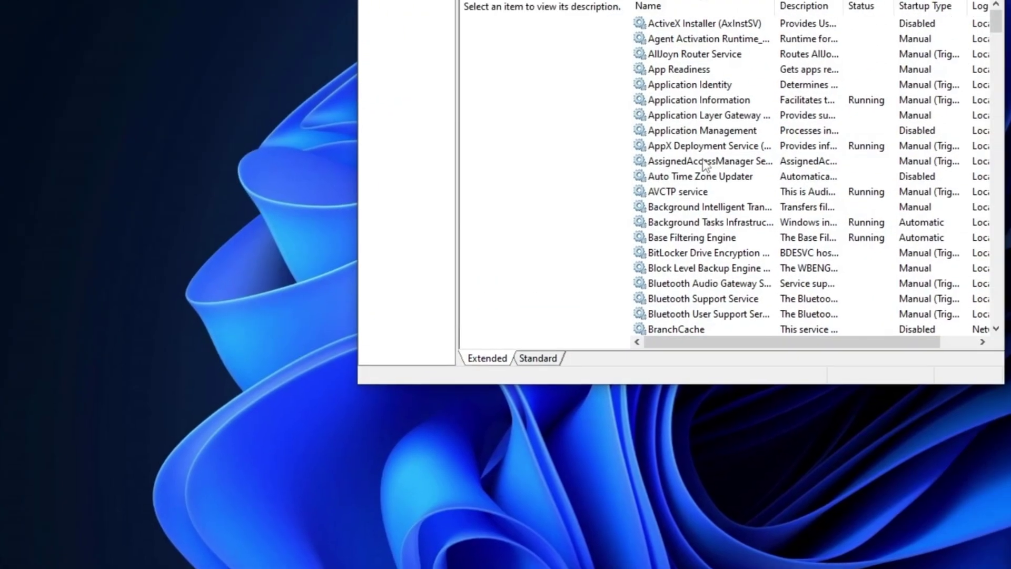
pyautogui.click(543, 296)
pyautogui.press('s')
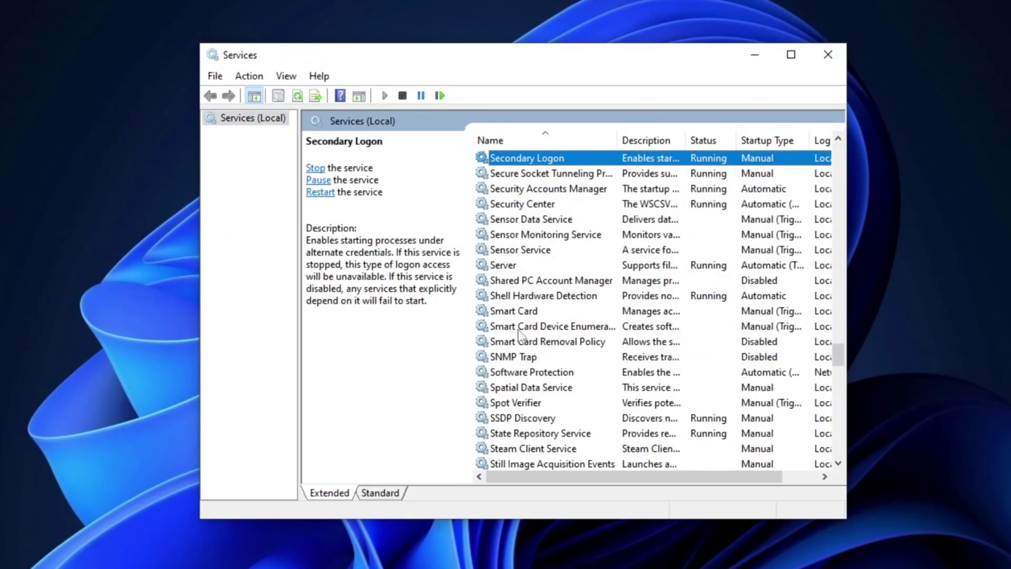
pyautogui.scroll(-3, 522, 340)
pyautogui.rightClick(513, 372)
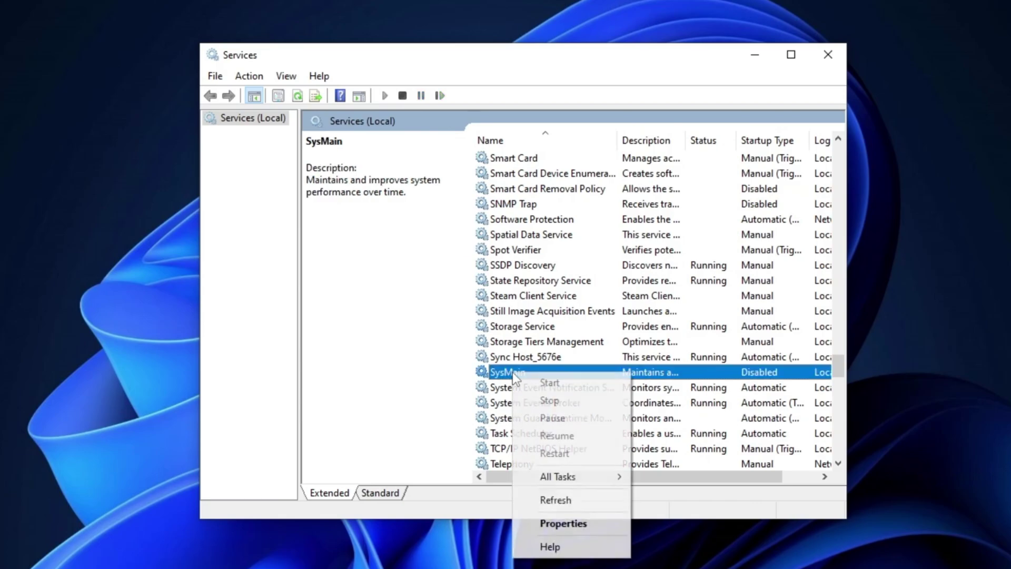
pyautogui.click(545, 522)
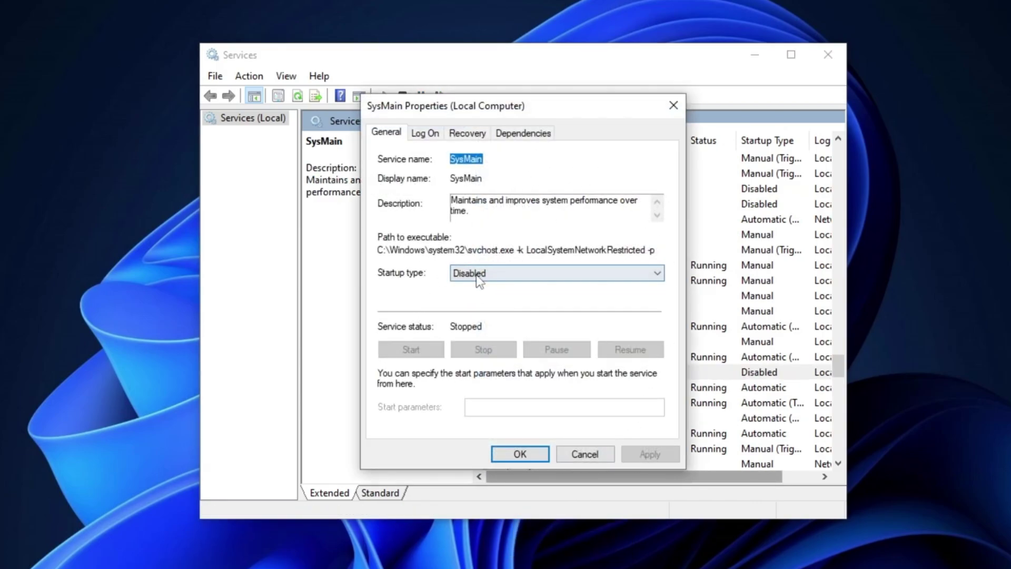
pyautogui.click(528, 454)
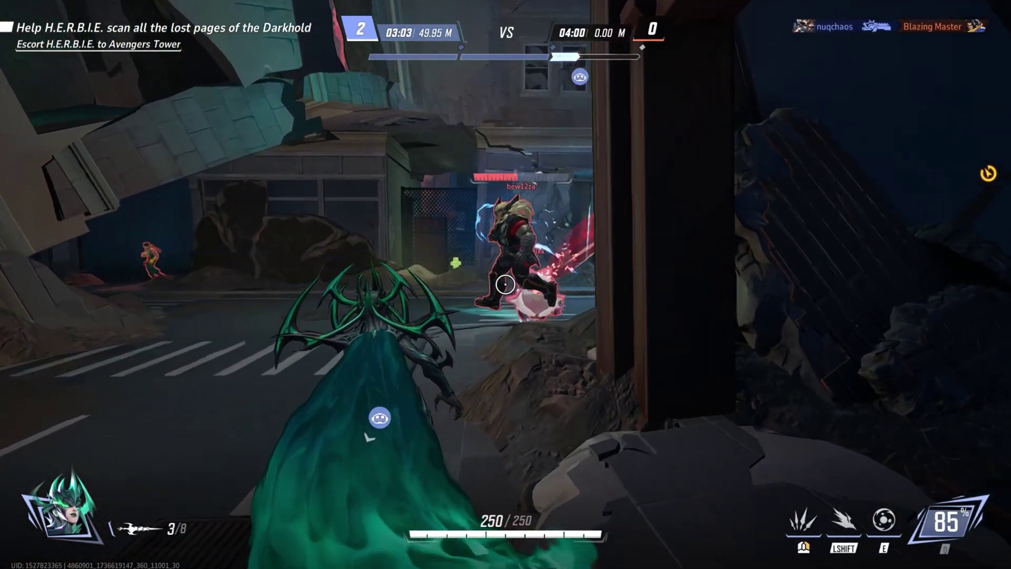
# Fire as Hela at enemies by the hotel entrance and ruined street, securing a KO.
pyautogui.click(506, 284)
pyautogui.click(506, 284)
pyautogui.click(506, 284)
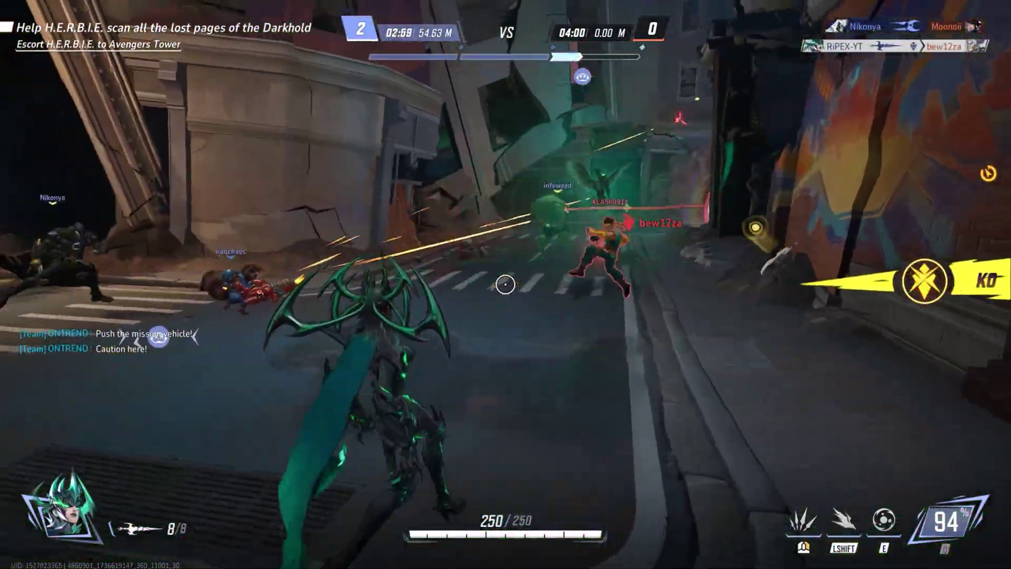
pyautogui.click(506, 285)
pyautogui.click(506, 284)
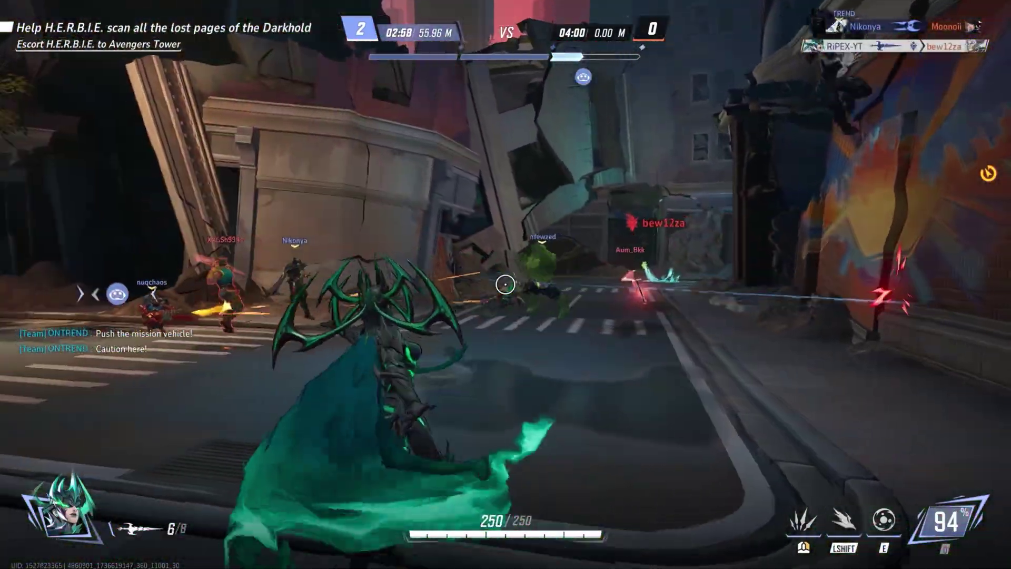
pyautogui.click(506, 284)
pyautogui.click(506, 285)
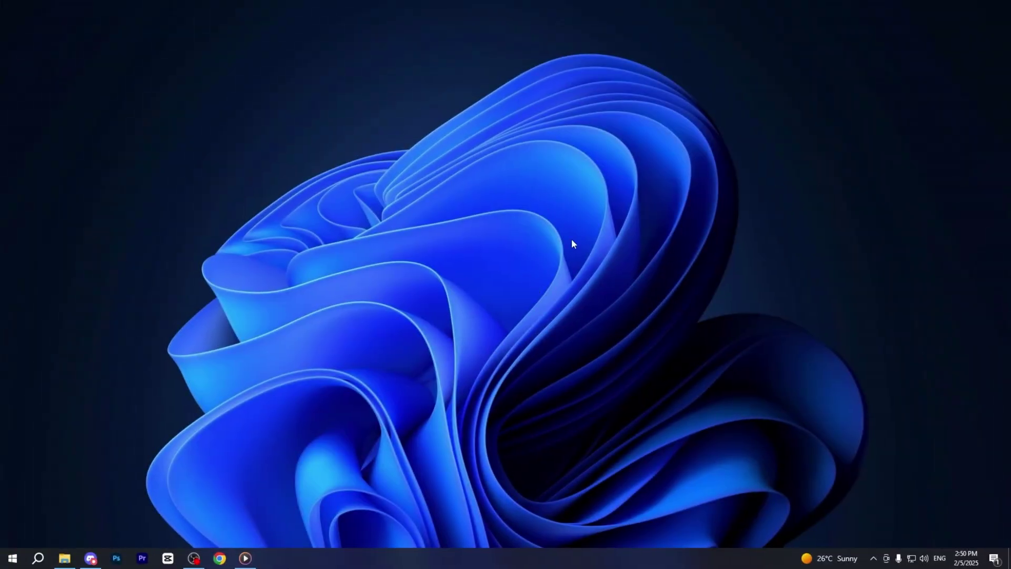
# Launch Windows PowerShell as administrator and paste the christitus.com/win command to start WinUtil.
pyautogui.press('super')
pyautogui.write('wind')
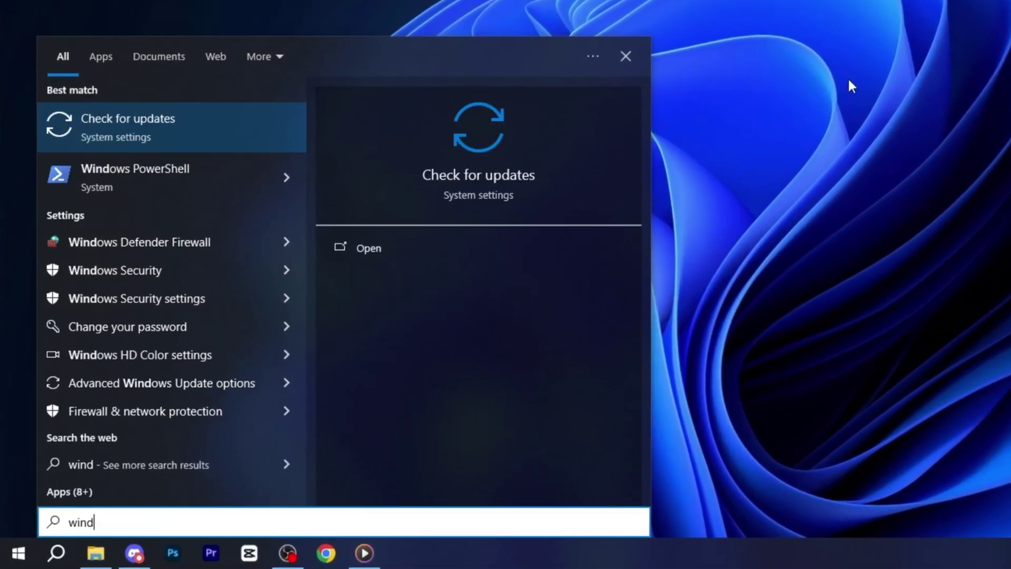
pyautogui.press('Down')
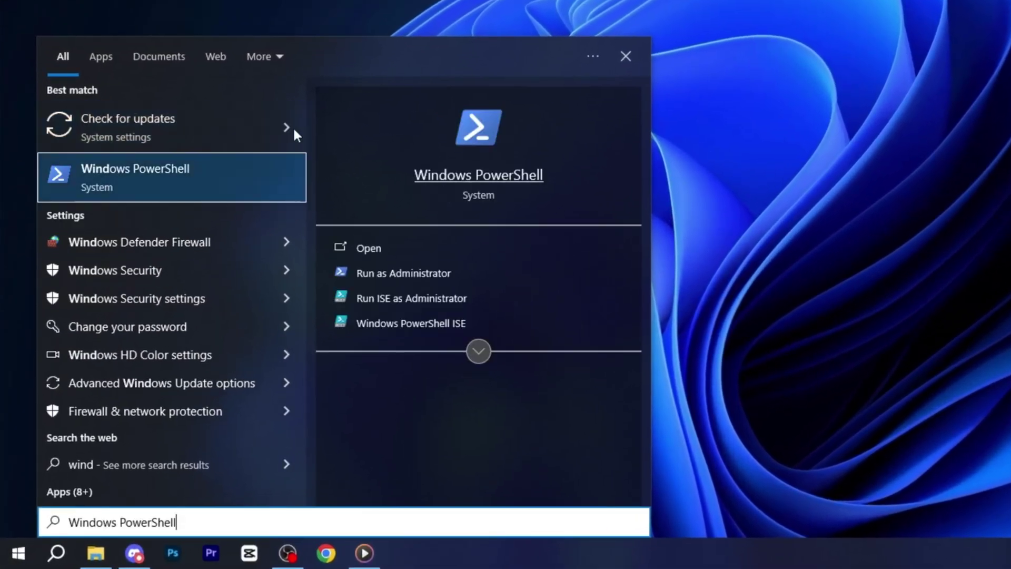
pyautogui.click(450, 272)
pyautogui.click(715, 237)
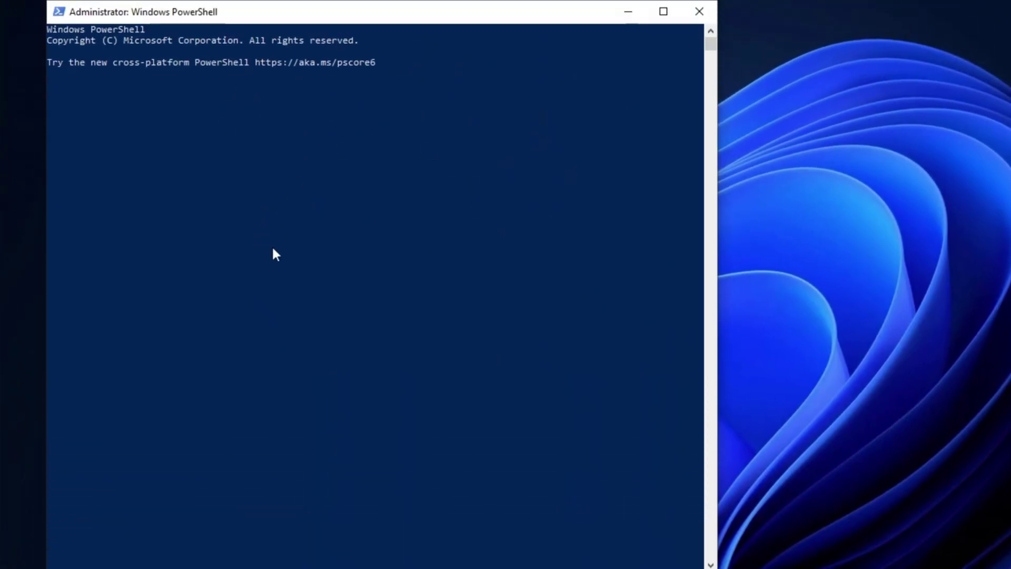
pyautogui.write('iwr -useb https://christitus.com/win | iex')
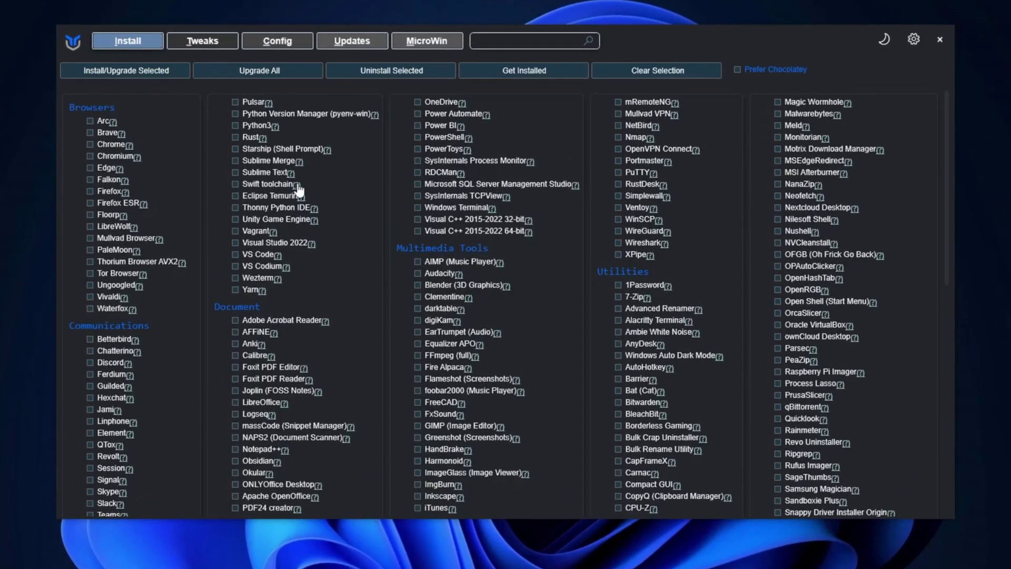
# Tick WinUtil's Standard tweaks and launch O&O ShutUp10++ via Run OO Shutup 10.
pyautogui.click(188, 42)
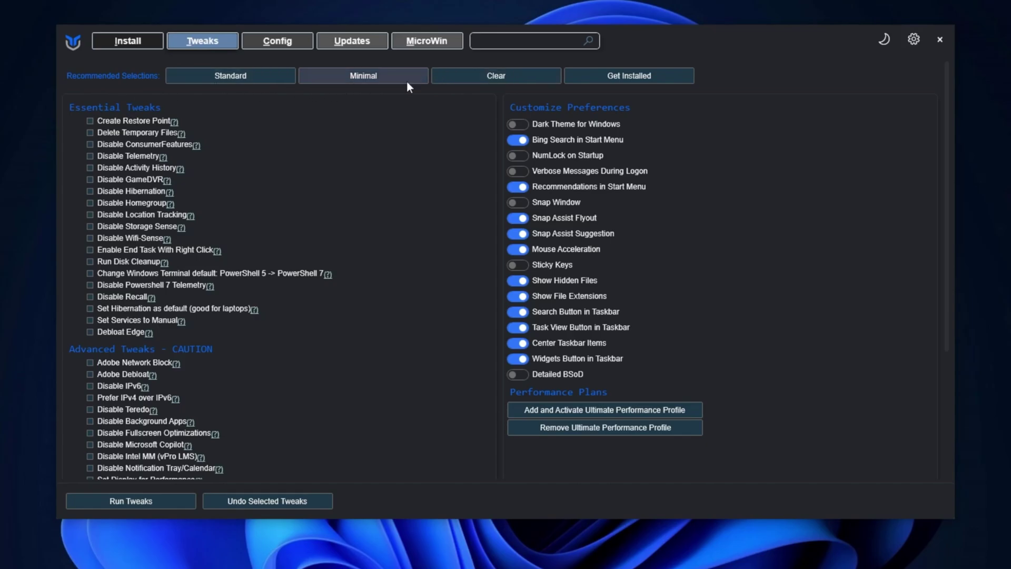
pyautogui.click(179, 80)
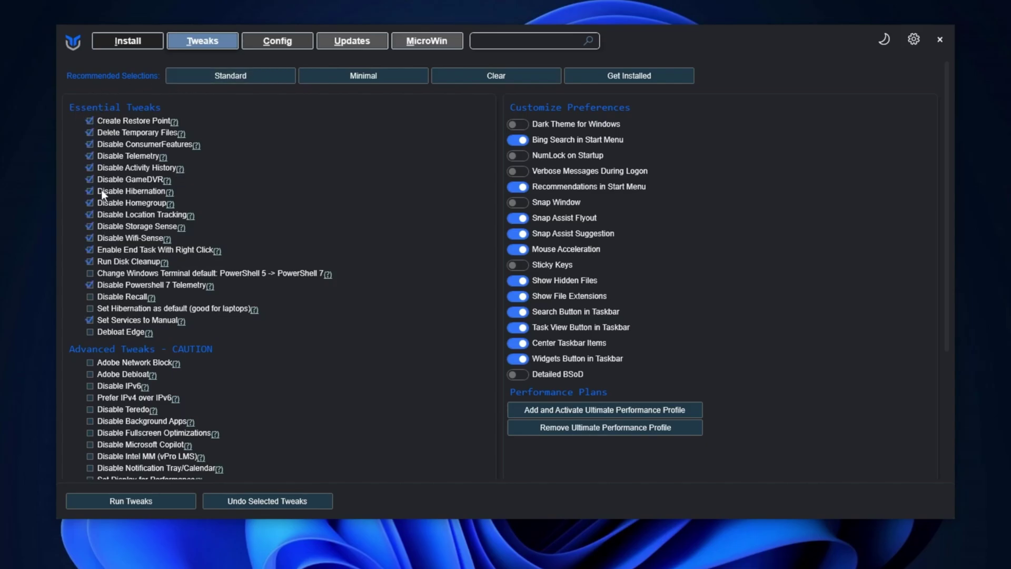
pyautogui.scroll(-3, 247, 221)
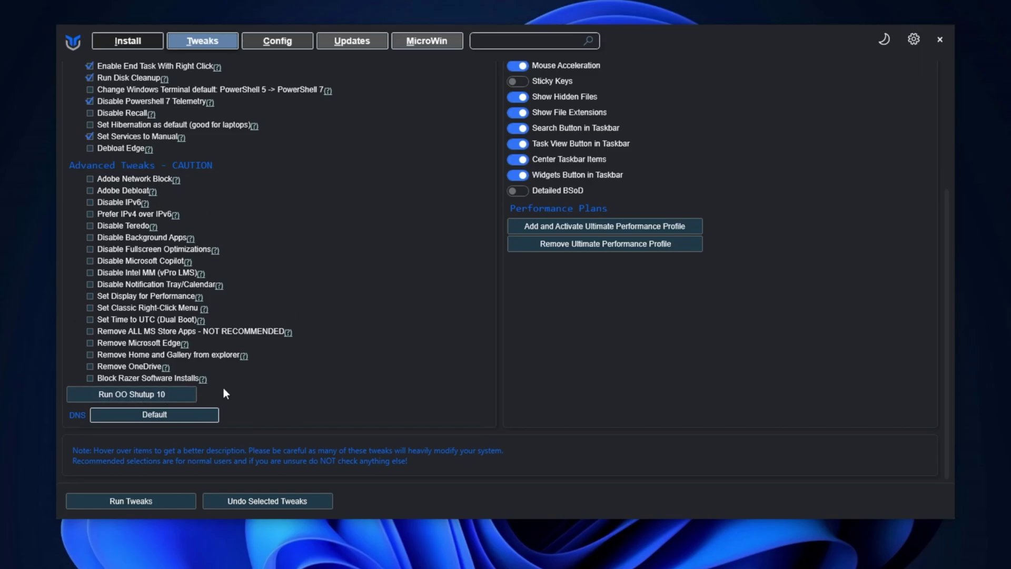
pyautogui.click(147, 395)
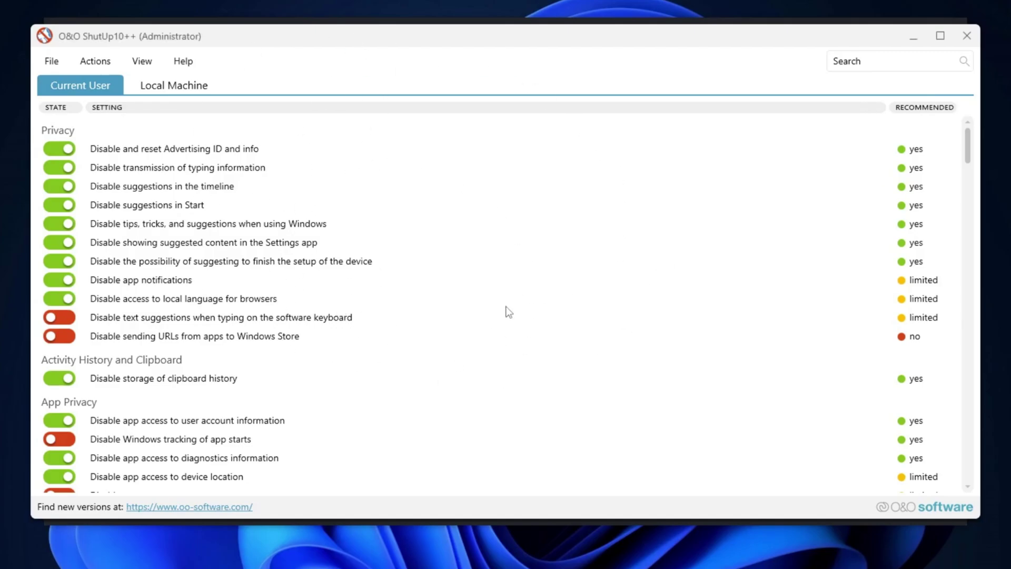
# Apply only the recommended O&O ShutUp10++ settings from the Actions menu.
pyautogui.scroll(-20, 185, 228)
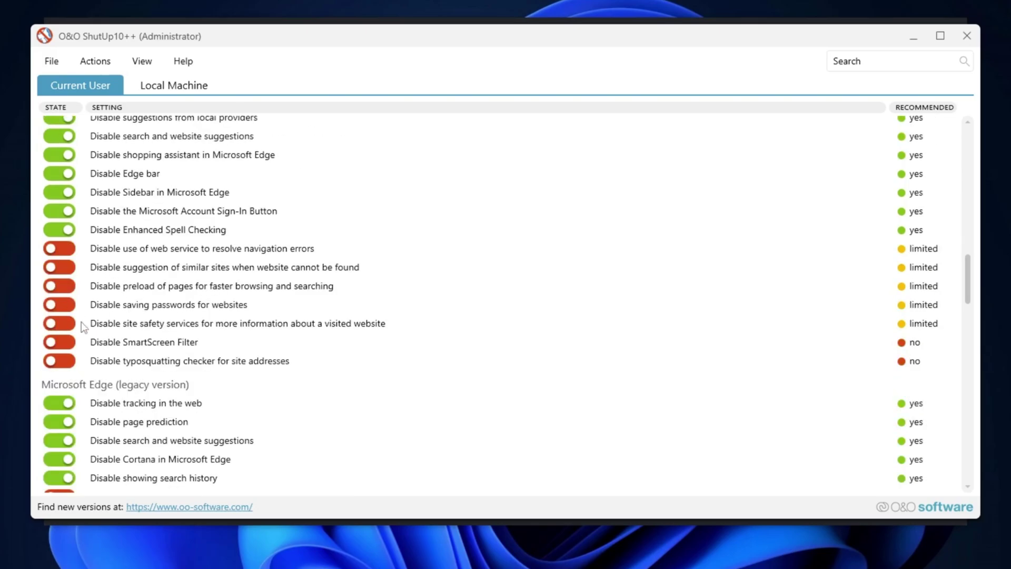
pyautogui.scroll(-10, 90, 338)
pyautogui.scroll(2, 140, 353)
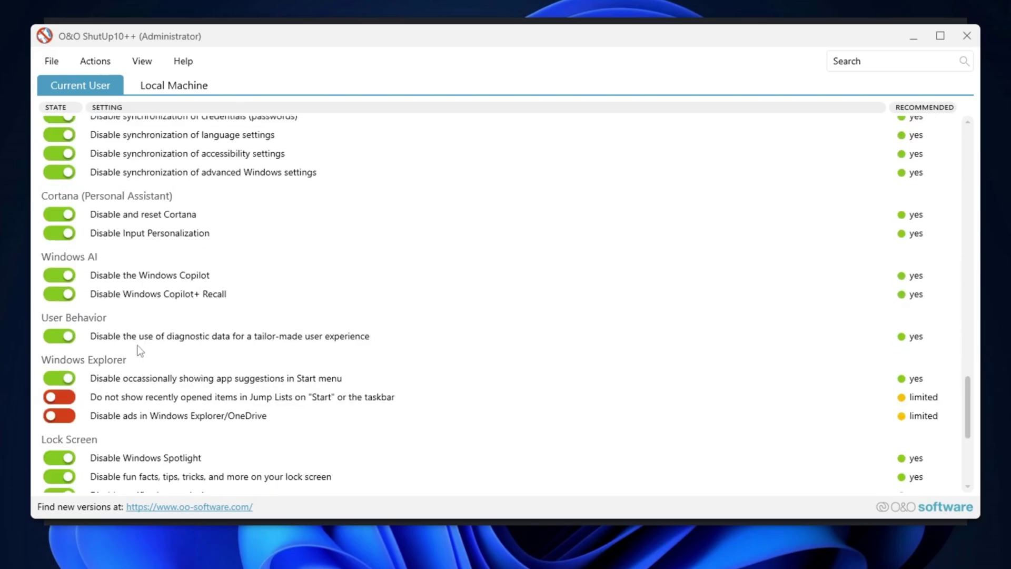
pyautogui.scroll(8, 140, 352)
pyautogui.click(95, 61)
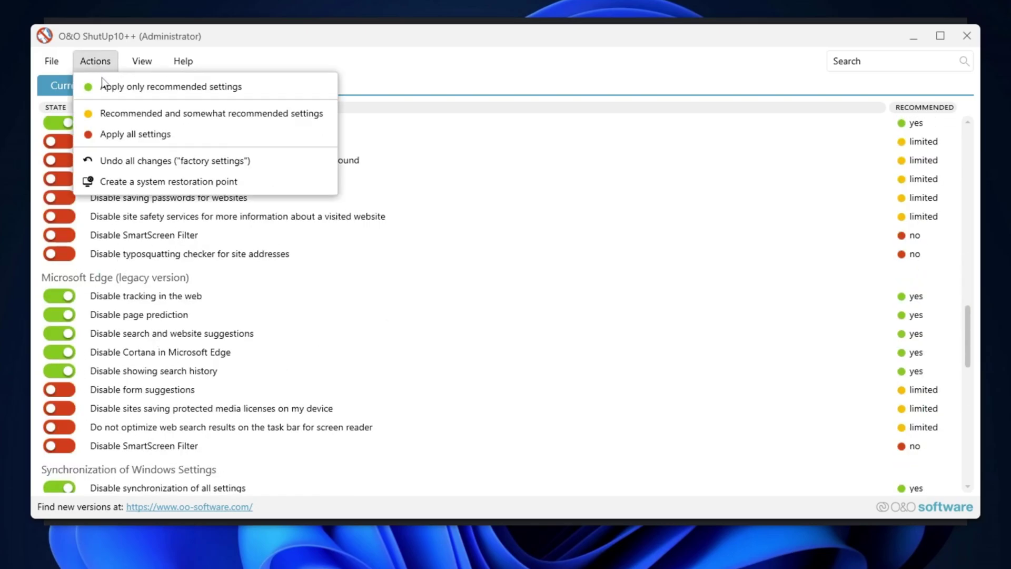
pyautogui.click(151, 91)
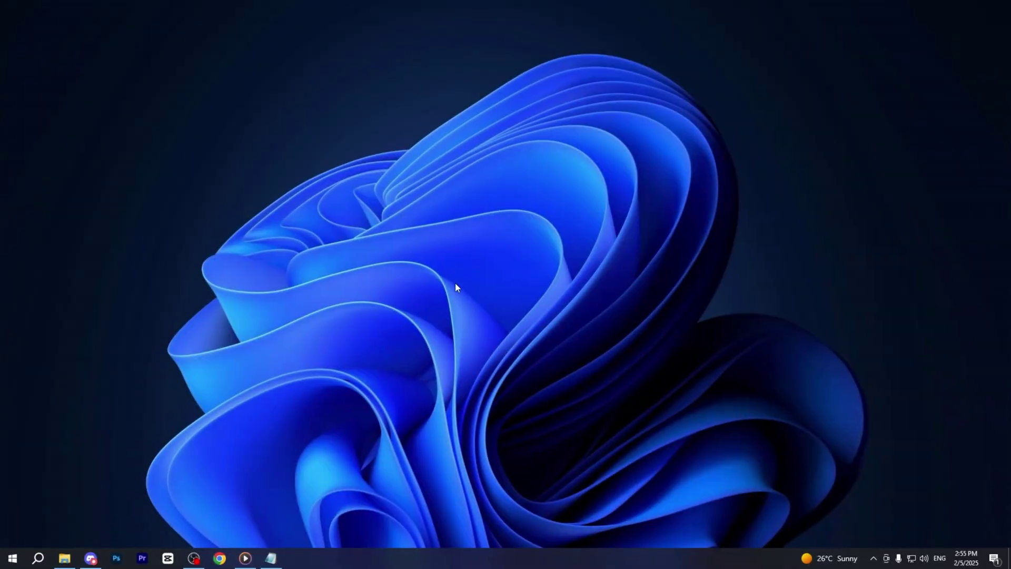
# Search the Start menu for 're' to bring up Registry Editor.
pyautogui.press('super')
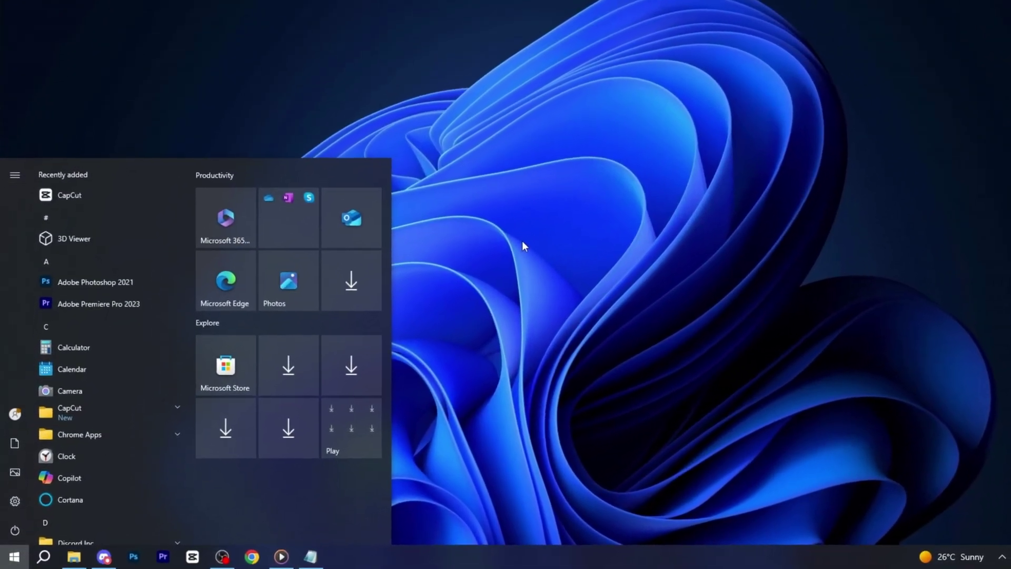
pyautogui.write('re')
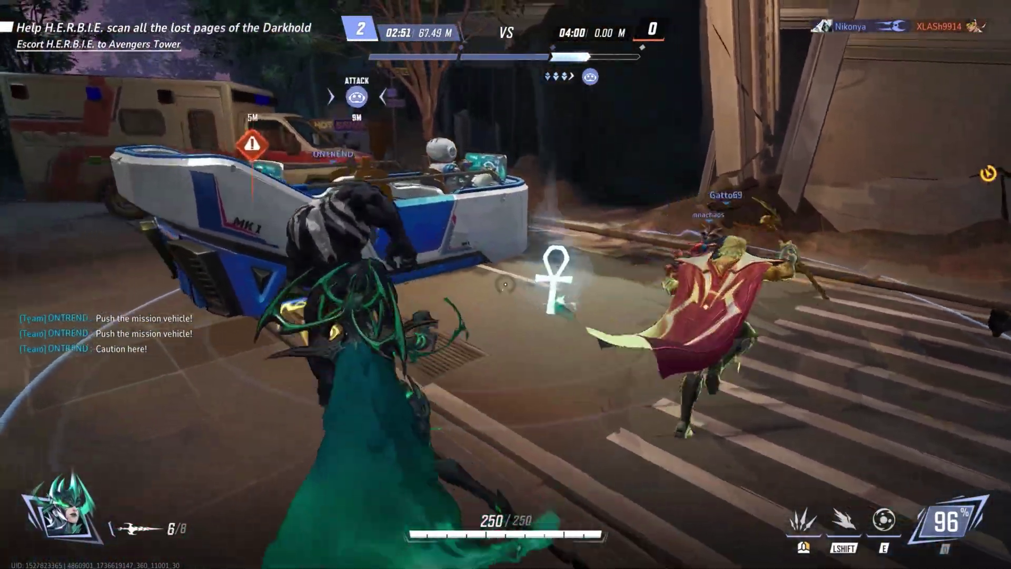
# Fight as Hela with LSHIFT flight to a 5-player KO streak, then select the GraphicsDrivers path.
pyautogui.click(506, 284)
pyautogui.click(506, 284)
pyautogui.press('shift')
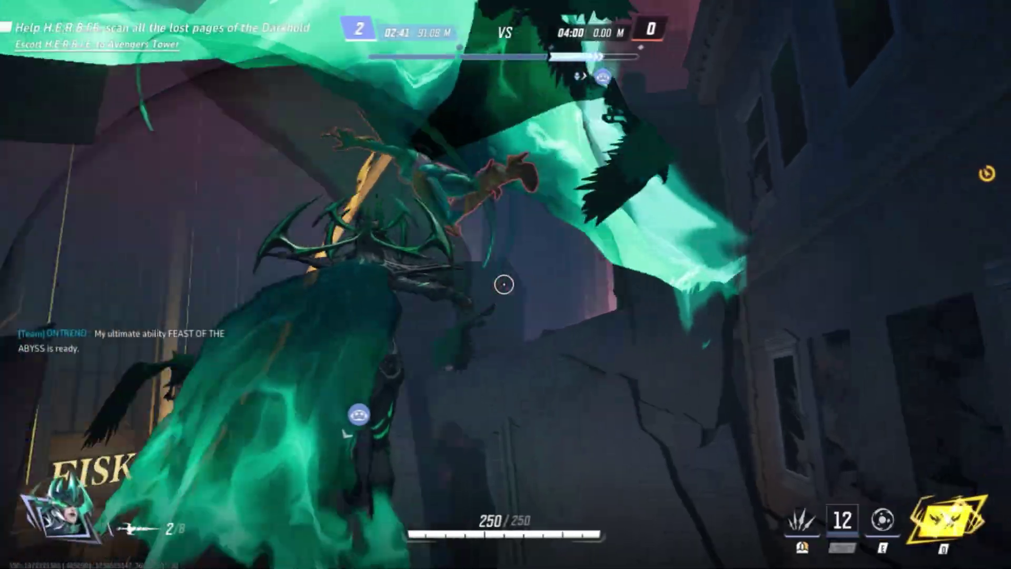
pyautogui.click(505, 285)
pyautogui.click(505, 285)
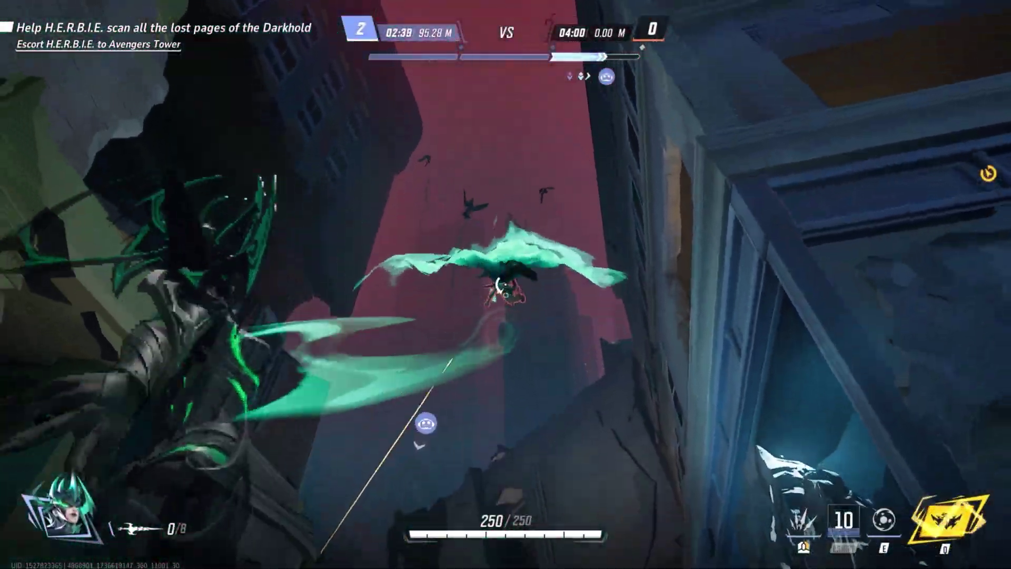
pyautogui.click(506, 284)
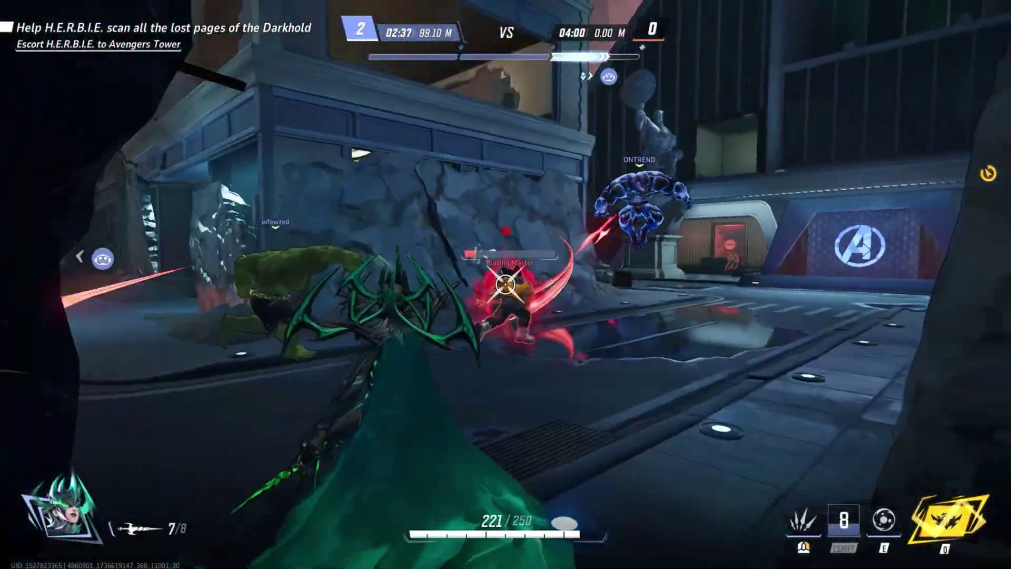
pyautogui.click(505, 285)
pyautogui.click(505, 285)
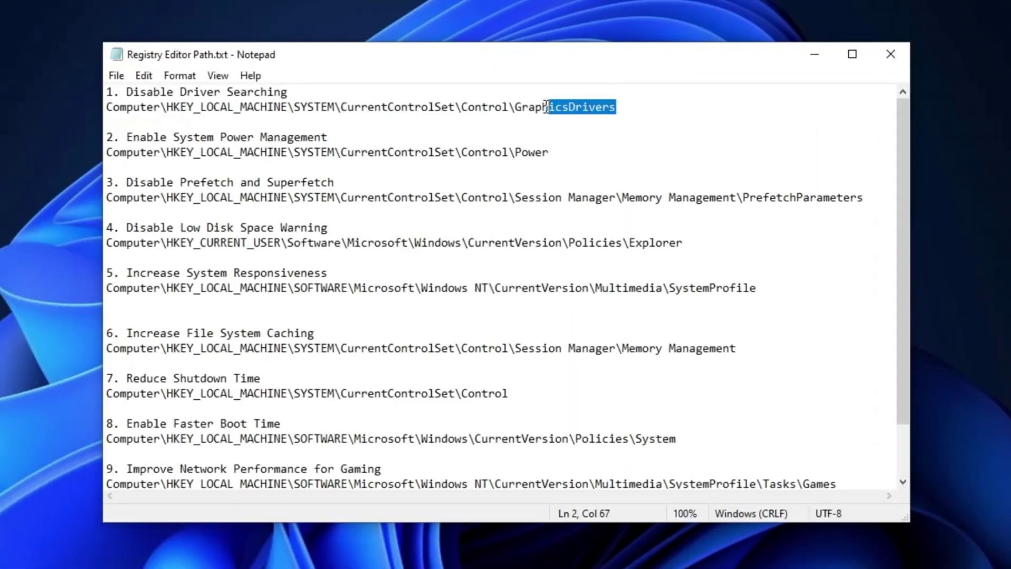
pyautogui.moveTo(548, 108); pyautogui.dragTo(319, 113)
# Go to the GraphicsDrivers key and dismiss the New value menu without creating anything.
pyautogui.click(242, 113)
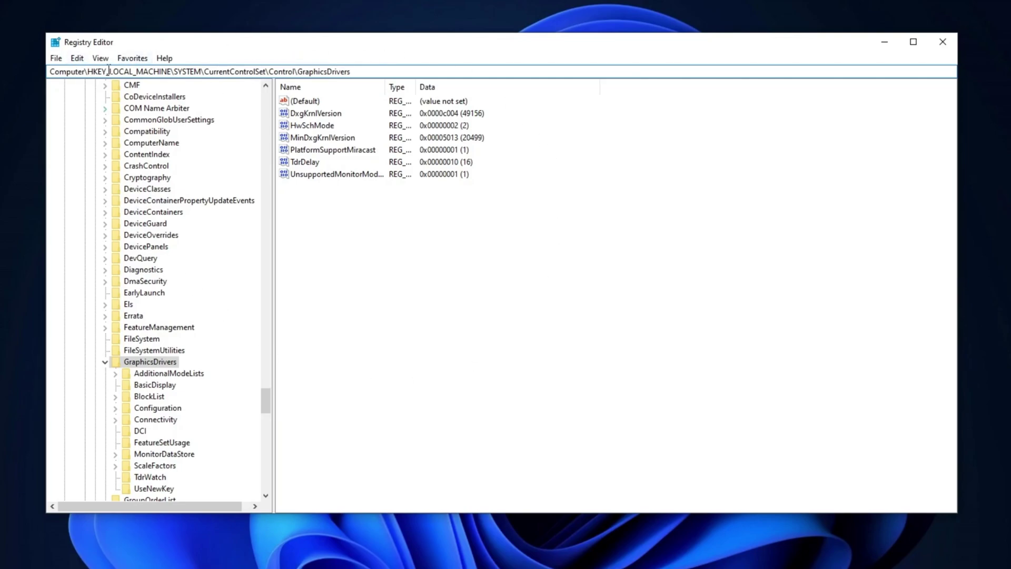
pyautogui.press('Return')
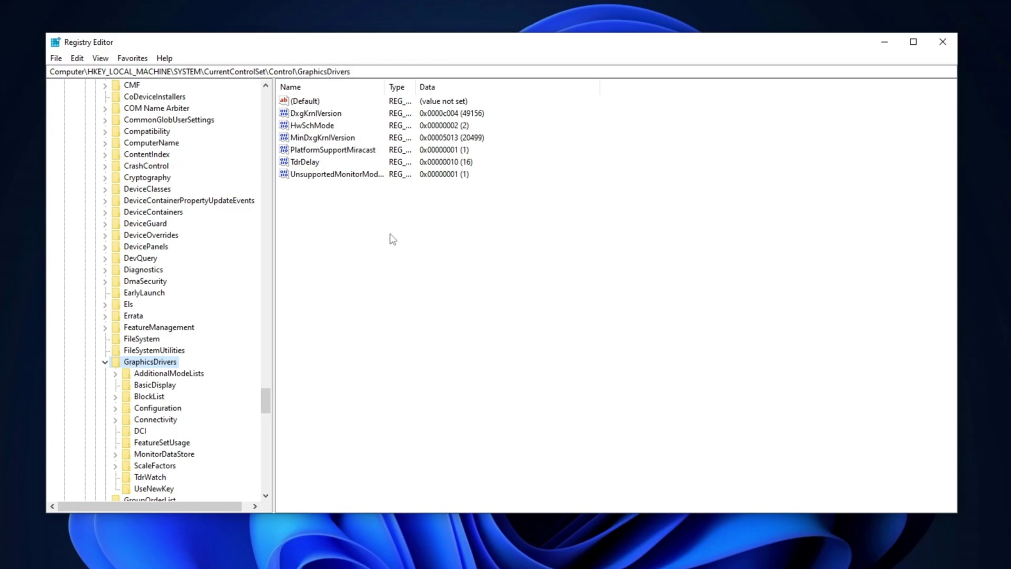
pyautogui.rightClick(334, 218)
pyautogui.click(356, 219)
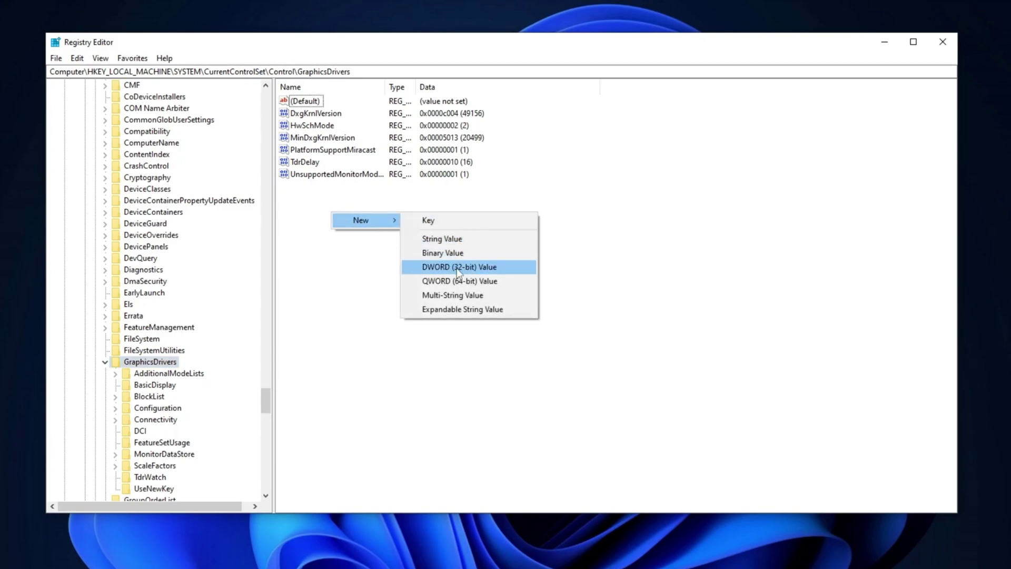
pyautogui.click(349, 273)
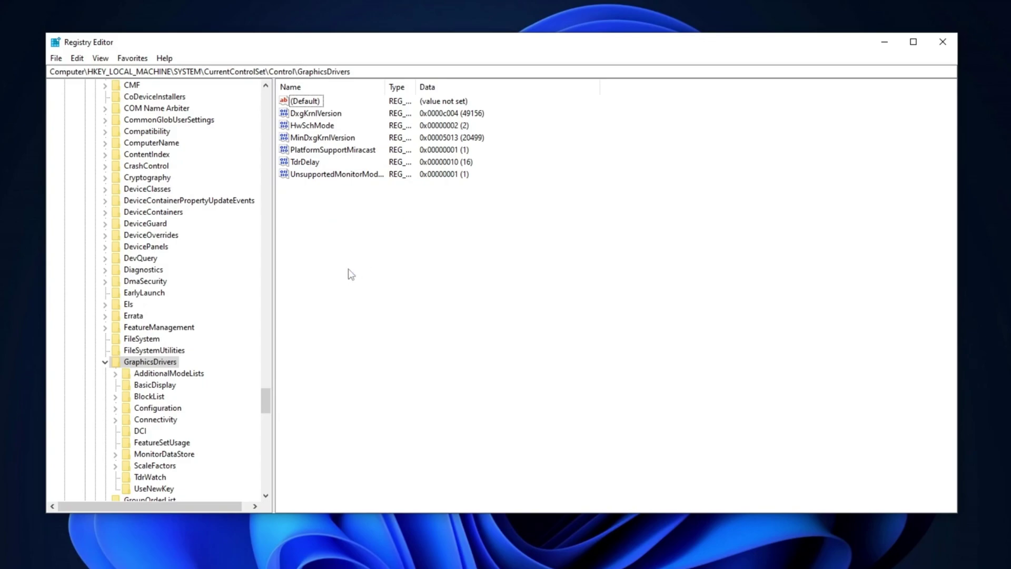
# Open TdrDelay via Modify and keep its data at 10 hex (16).
pyautogui.click(310, 167)
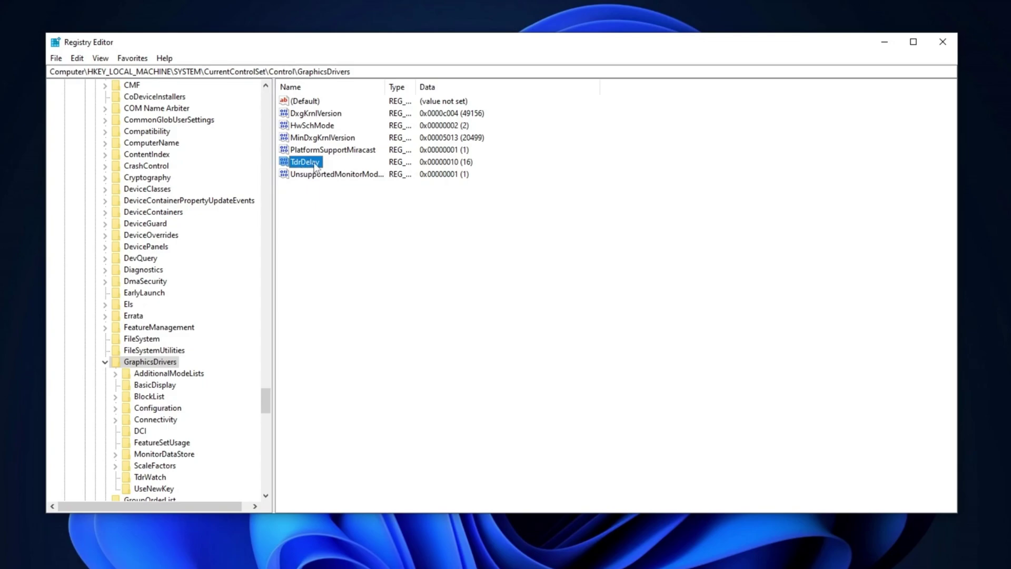
pyautogui.rightClick(314, 167)
pyautogui.click(329, 171)
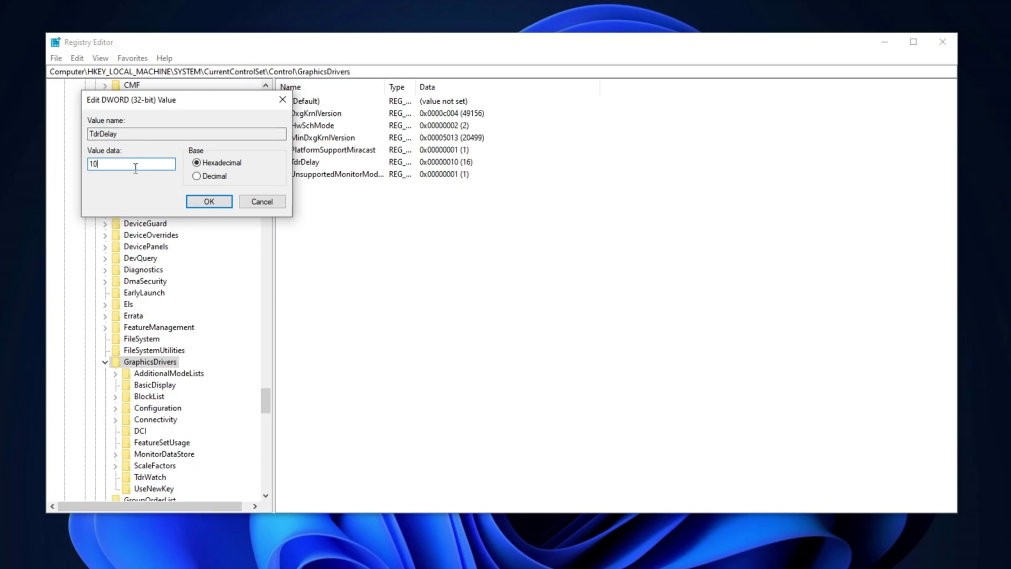
pyautogui.click(220, 202)
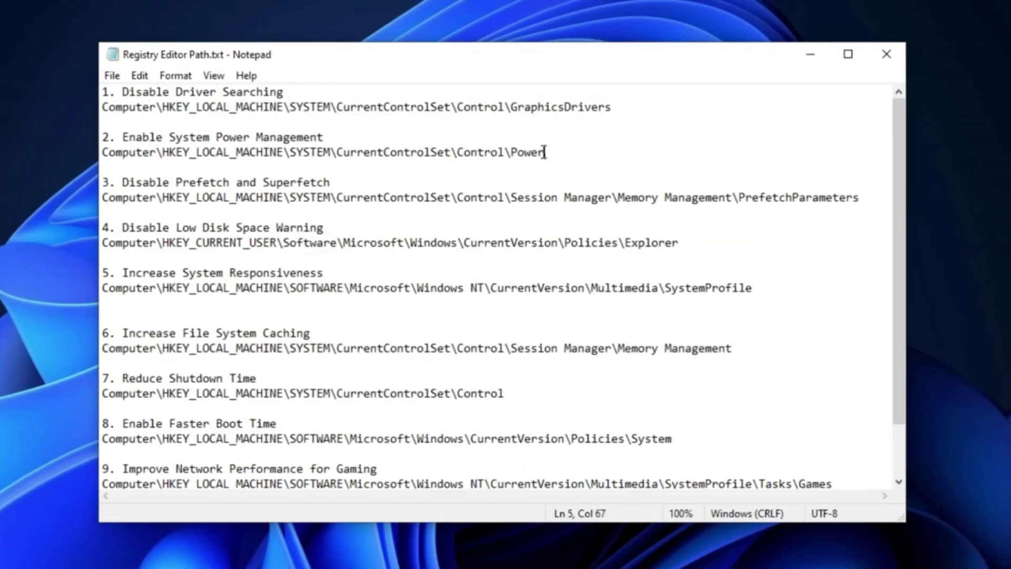
# Select the HKEY_LOCAL_MACHINE\...\Control\Power path line in the Notepad notes.
pyautogui.moveTo(546, 153); pyautogui.dragTo(104, 156)
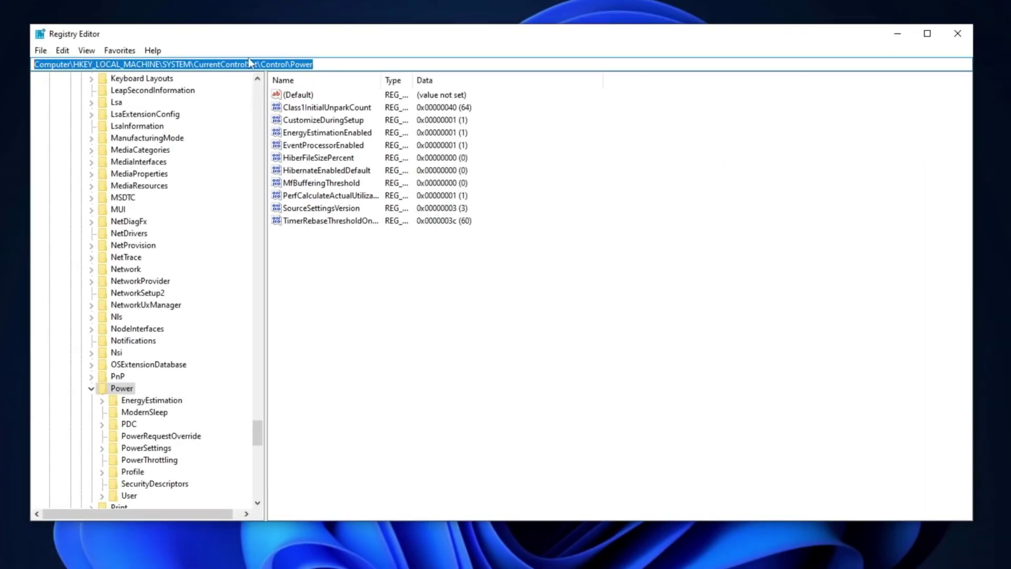
# Paste the PrefetchParameters path and change EnablePrefetcher from 3 to 0.
pyautogui.write('Computer\\HKEY_LOCAL_MACHINE\\SYSTEM\\CurrentControlSet\\Control\\Session Manager\\Memory Management\\PrefetchParameters')
pyautogui.press('Return')
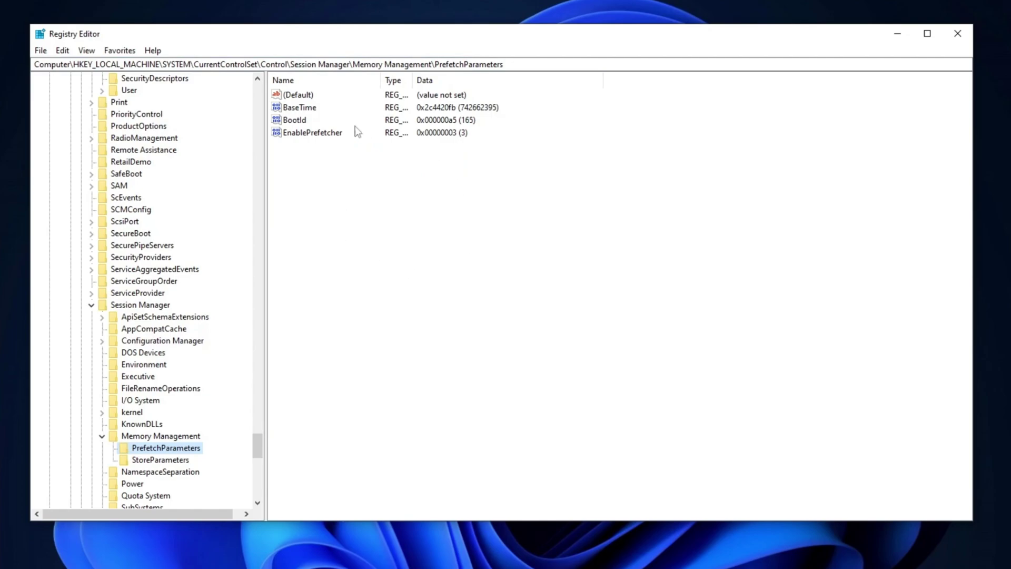
pyautogui.click(308, 134)
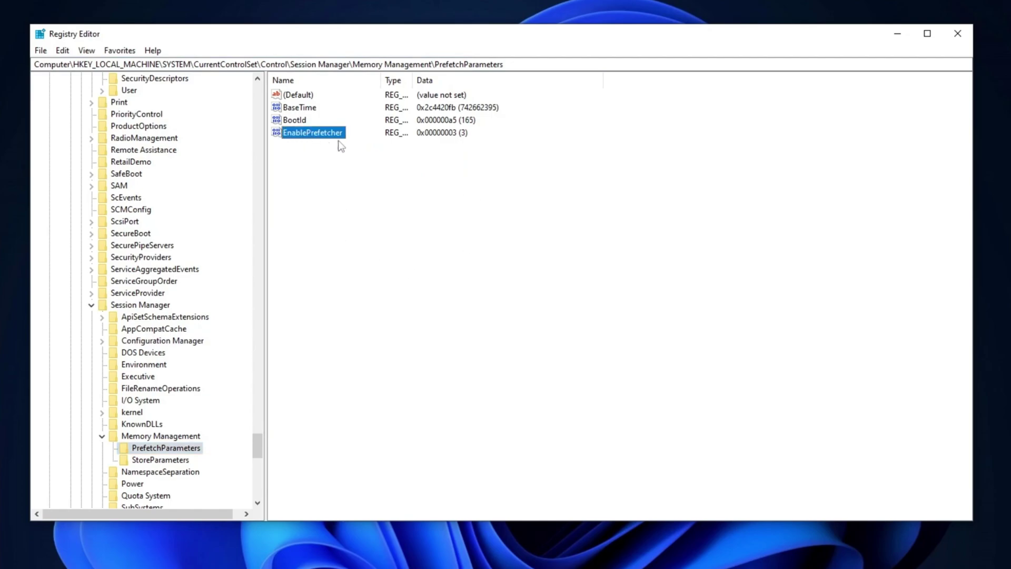
pyautogui.doubleClick(325, 138)
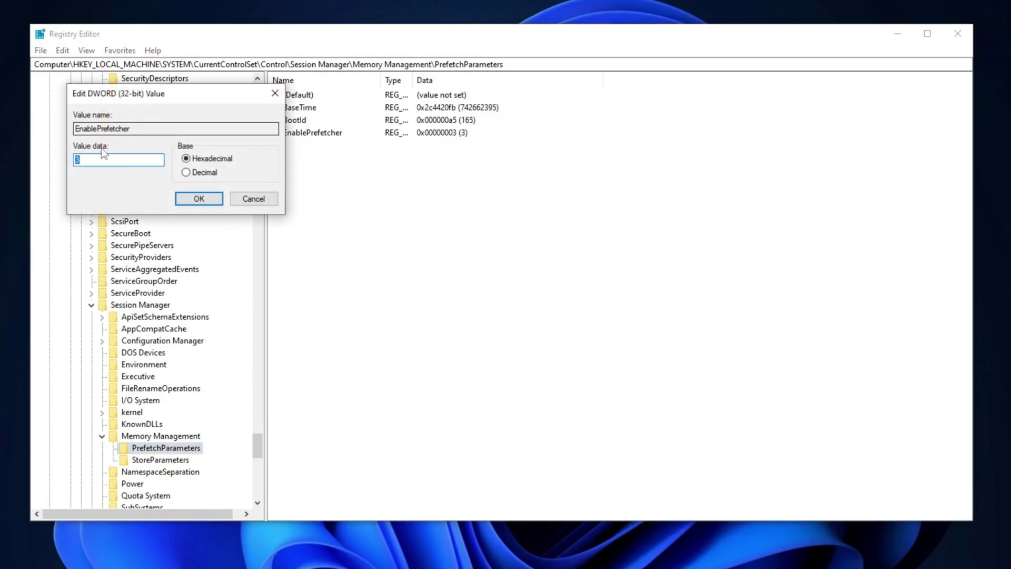
pyautogui.click(91, 158)
pyautogui.doubleClick(76, 162)
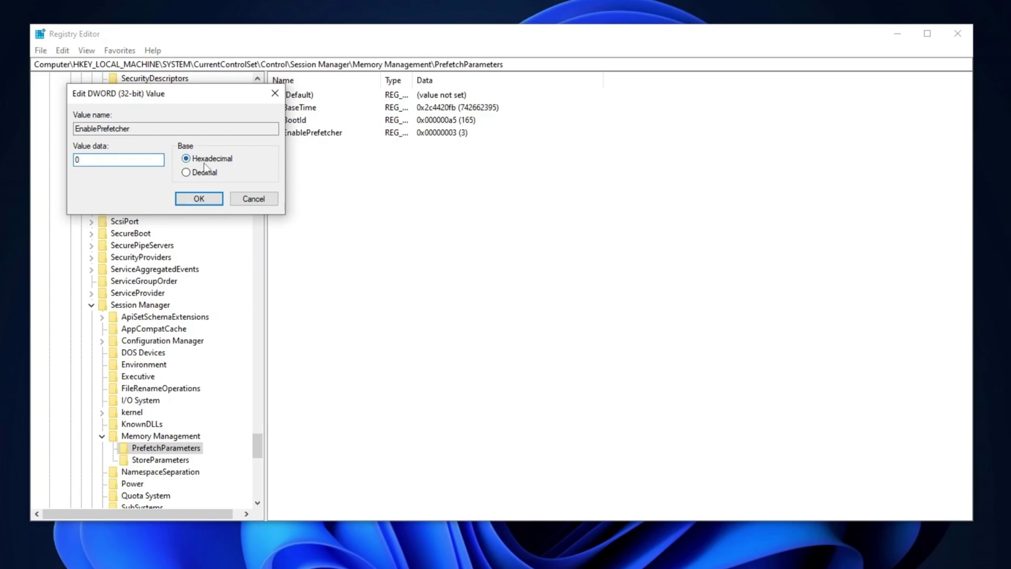
pyautogui.click(200, 200)
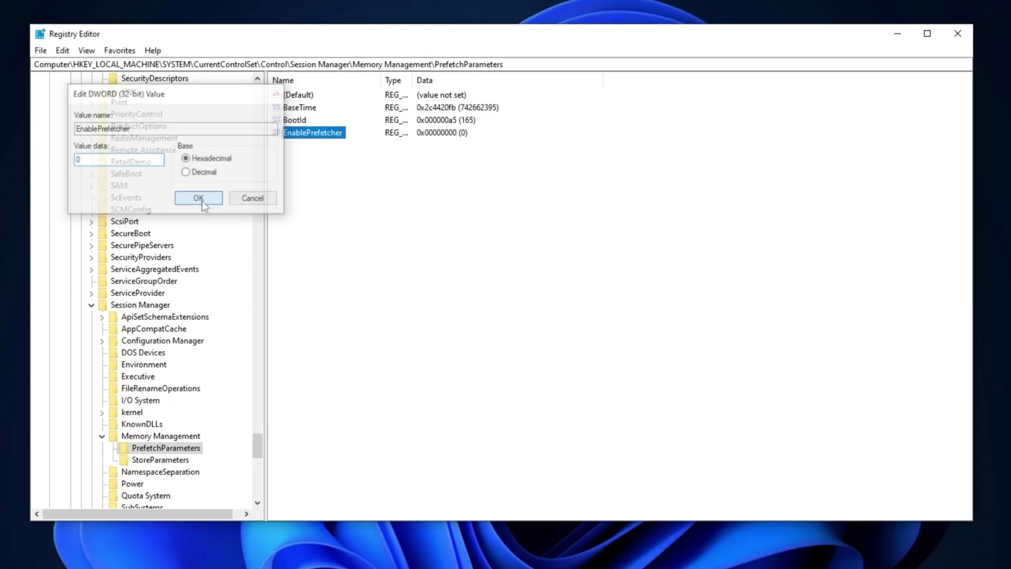
pyautogui.click(511, 369)
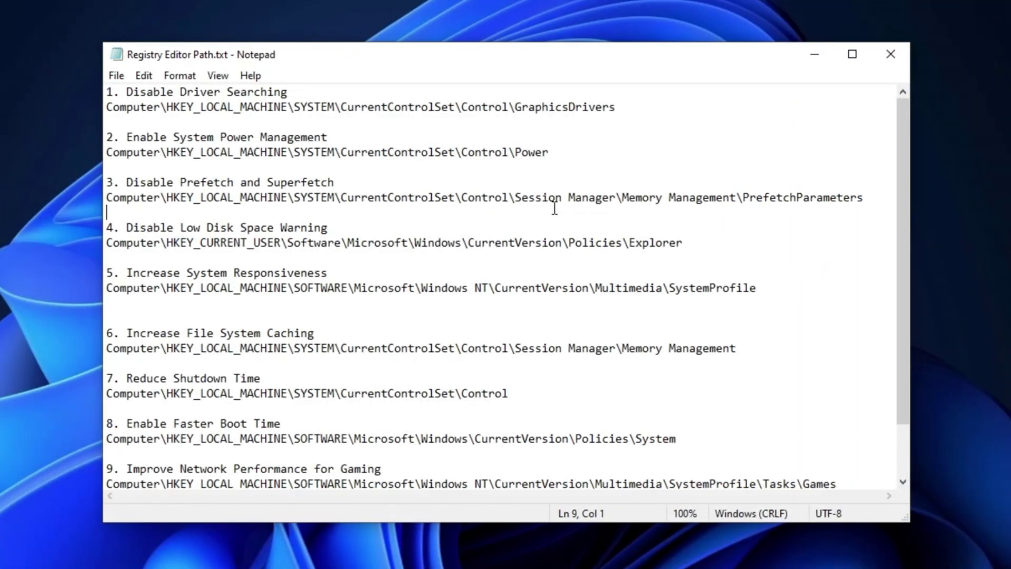
# Copy the PrefetchParameters path from the notes, jump to that key and open EnablePrefetcher.
pyautogui.moveTo(864, 198); pyautogui.dragTo(210, 200)
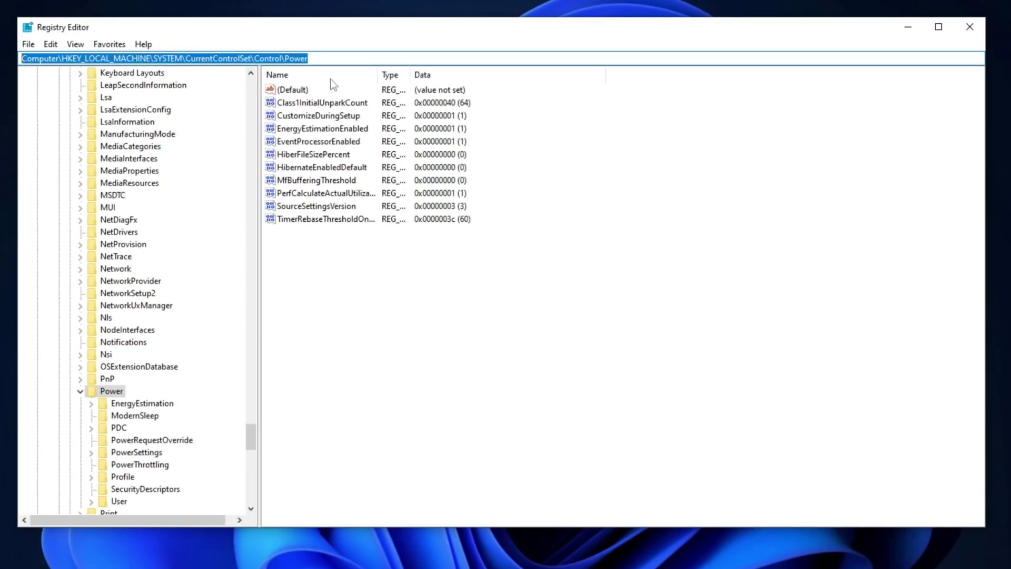
pyautogui.write('Computer\\HKEY_LOCAL_MACHINE\\SYSTEM\\CurrentControlSet\\Control\\Session Manager\\Memory Management\\PrefetchParameters')
pyautogui.press('Return')
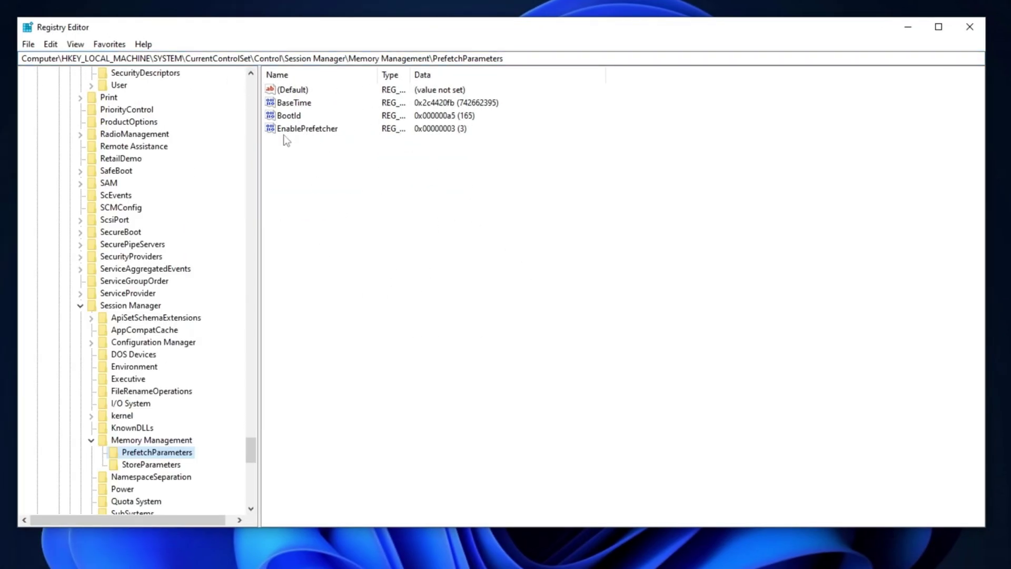
pyautogui.click(301, 132)
pyautogui.doubleClick(315, 130)
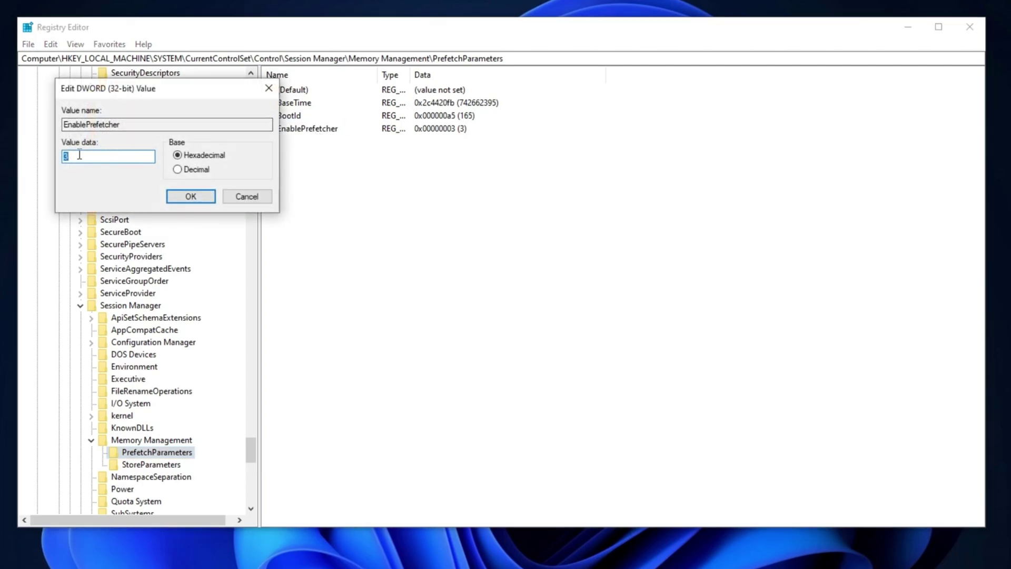
# Save EnablePrefetcher as 0, then select the HKCU Policies\Explorer path in the notes.
pyautogui.press('BackSpace')
pyautogui.write('0')
pyautogui.click(195, 199)
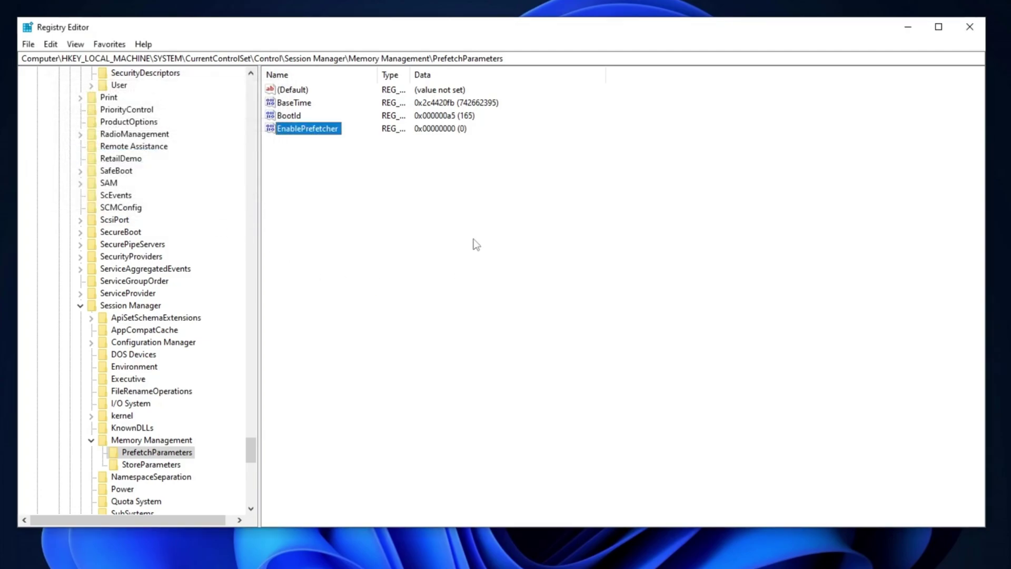
pyautogui.click(400, 279)
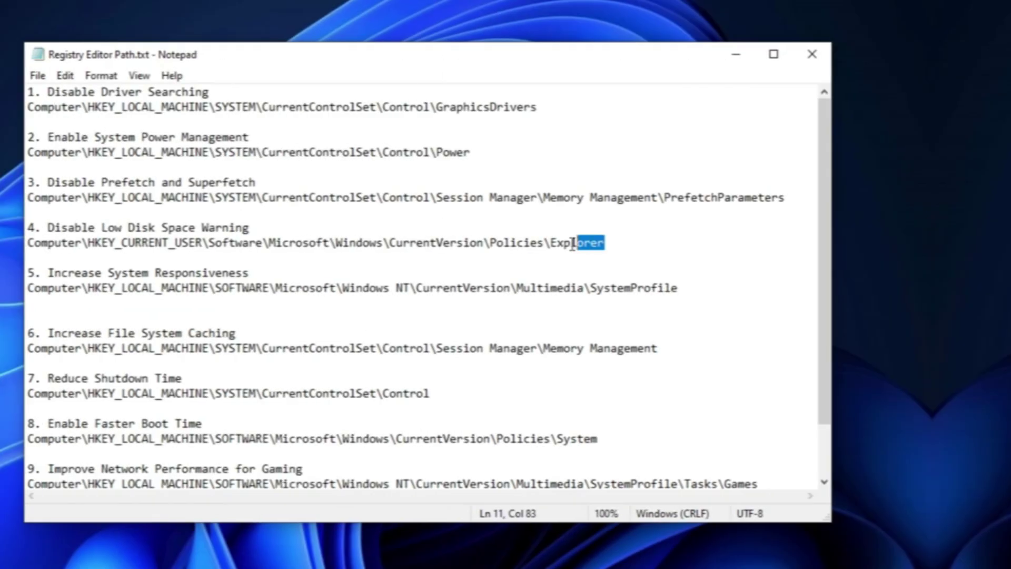
pyautogui.moveTo(684, 242); pyautogui.dragTo(106, 242)
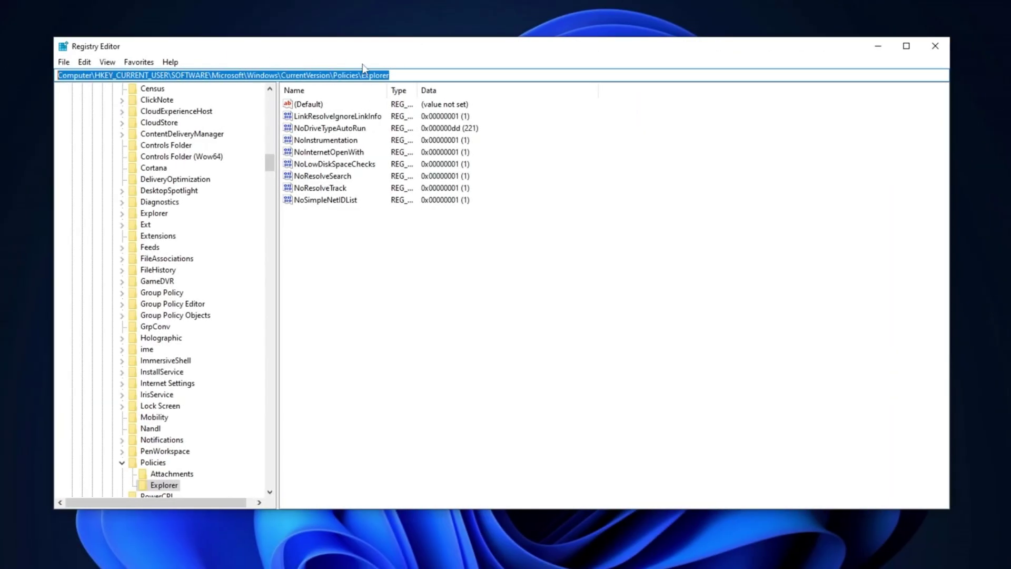
# Paste the current user's Policies\Explorer path and dismiss the New value menu unused.
pyautogui.write('Computer\\HKEY_CURRENT_USER\\Software\\Microsoft\\Windows\\CurrentVersion\\Policies\\Explorer')
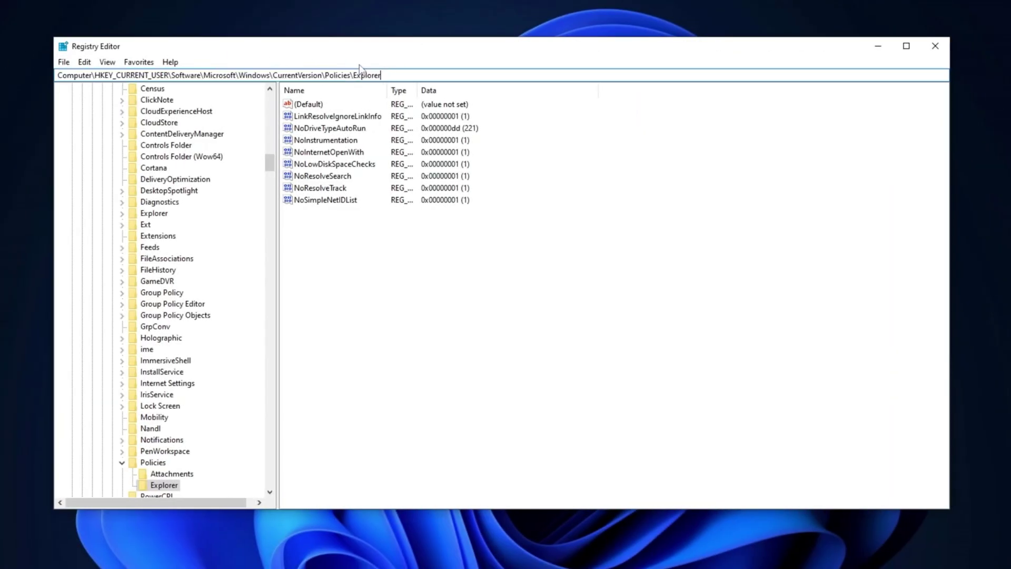
pyautogui.press('Return')
pyautogui.click(485, 275)
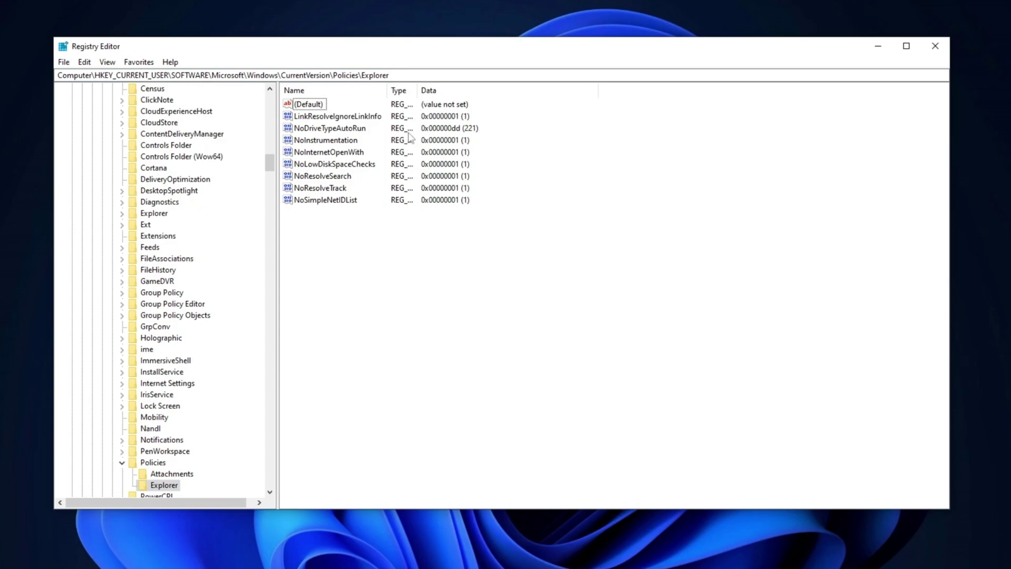
pyautogui.rightClick(335, 249)
pyautogui.moveTo(369, 257)
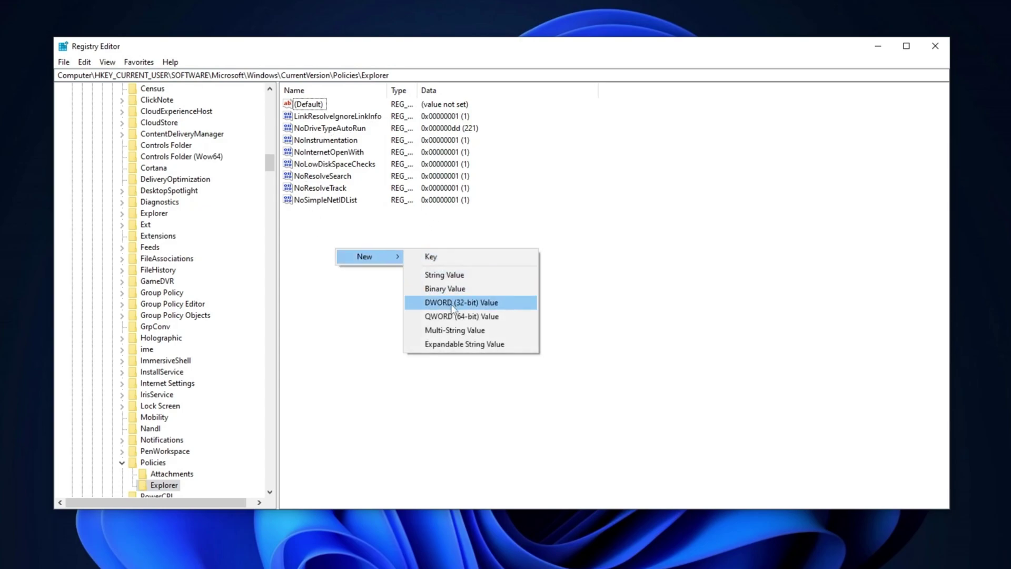
pyautogui.click(372, 304)
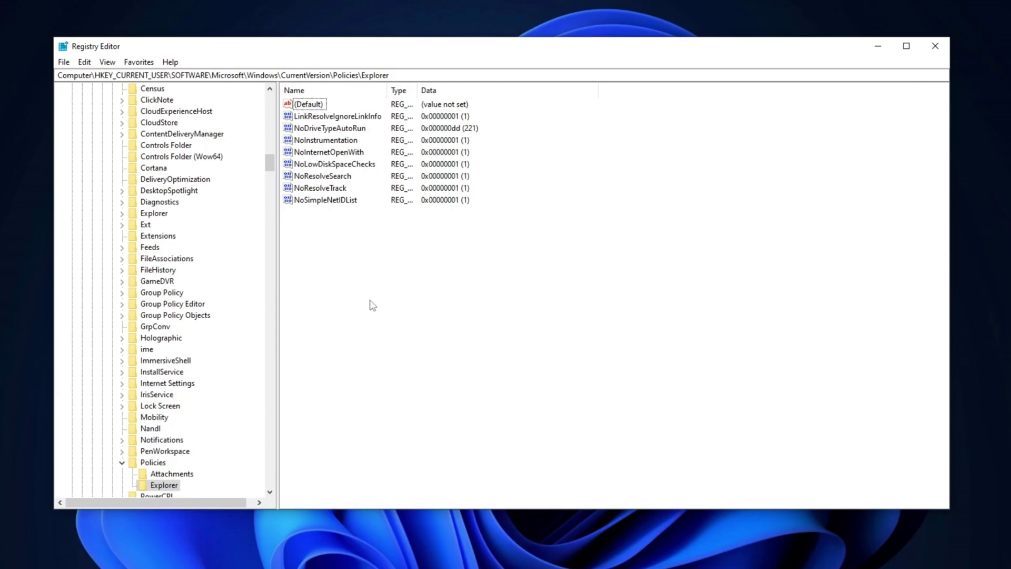
# Keep NoLowDiskSpaceChecks at 1 and confirm it.
pyautogui.click(342, 166)
pyautogui.doubleClick(343, 166)
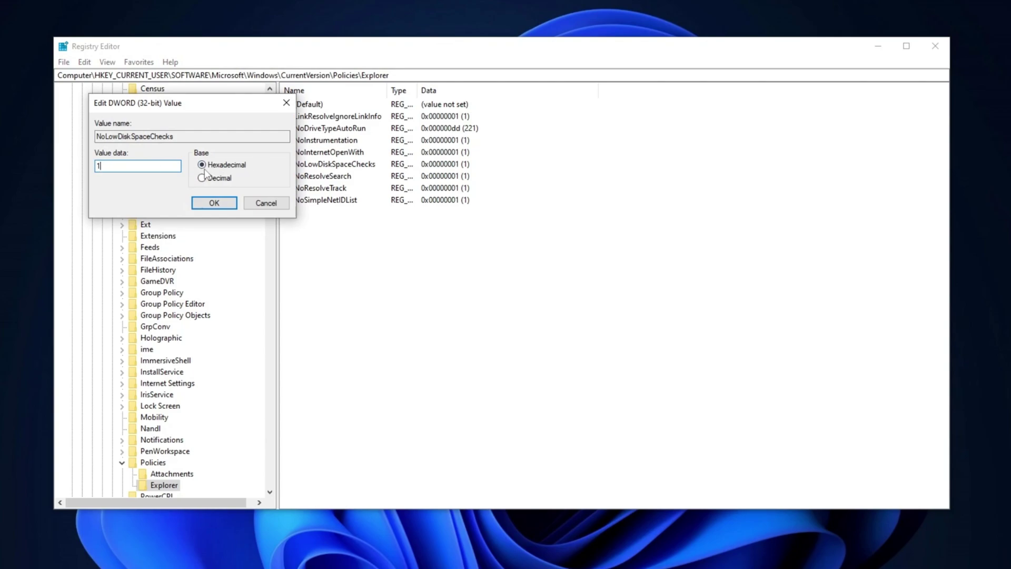
pyautogui.click(213, 203)
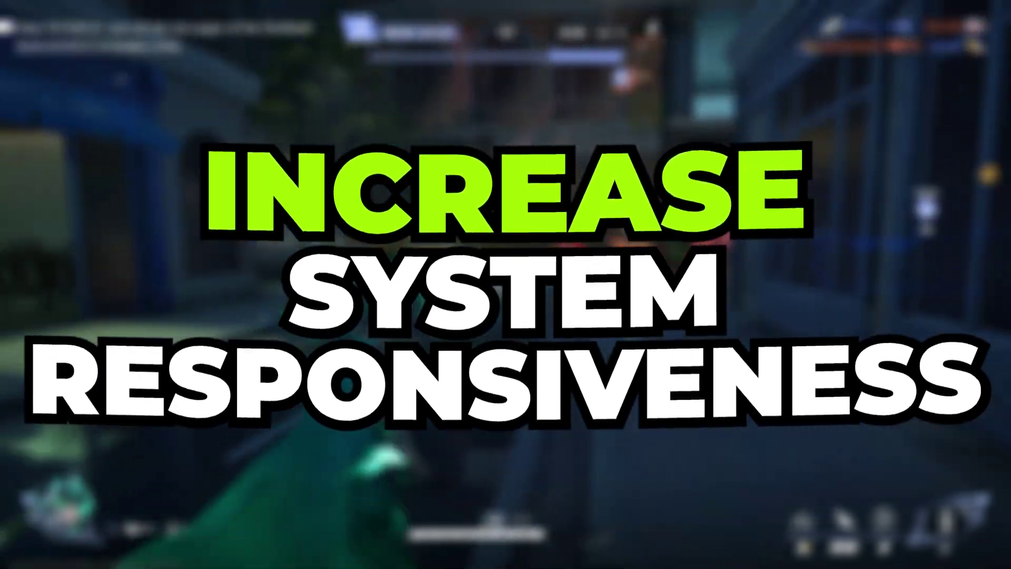
# Copy the Multimedia\SystemProfile path, go there and set SystemResponsiveness to 0.
pyautogui.moveTo(759, 289); pyautogui.dragTo(104, 291)
pyautogui.hotkey('ctrl', 'c')
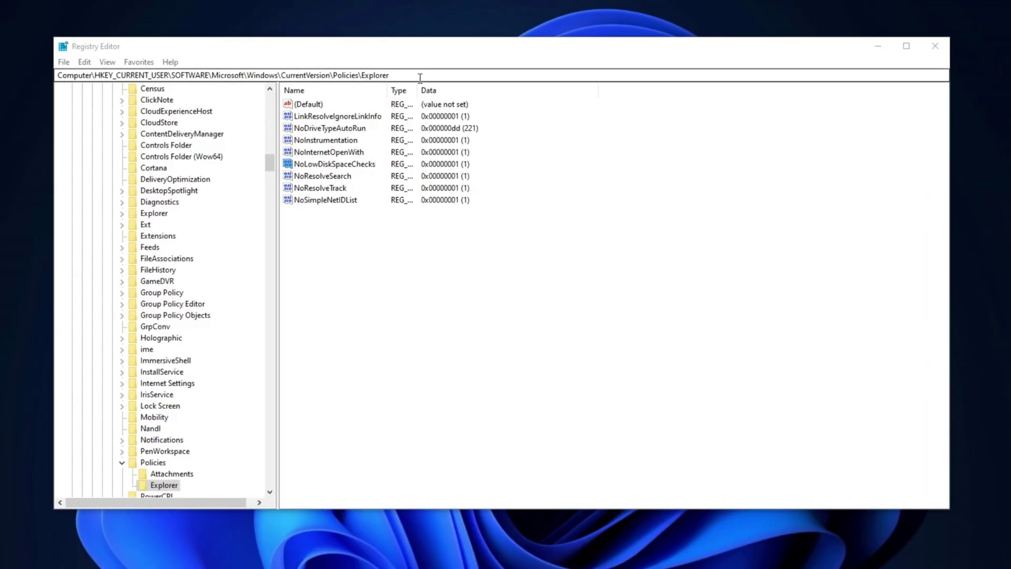
pyautogui.click(433, 71)
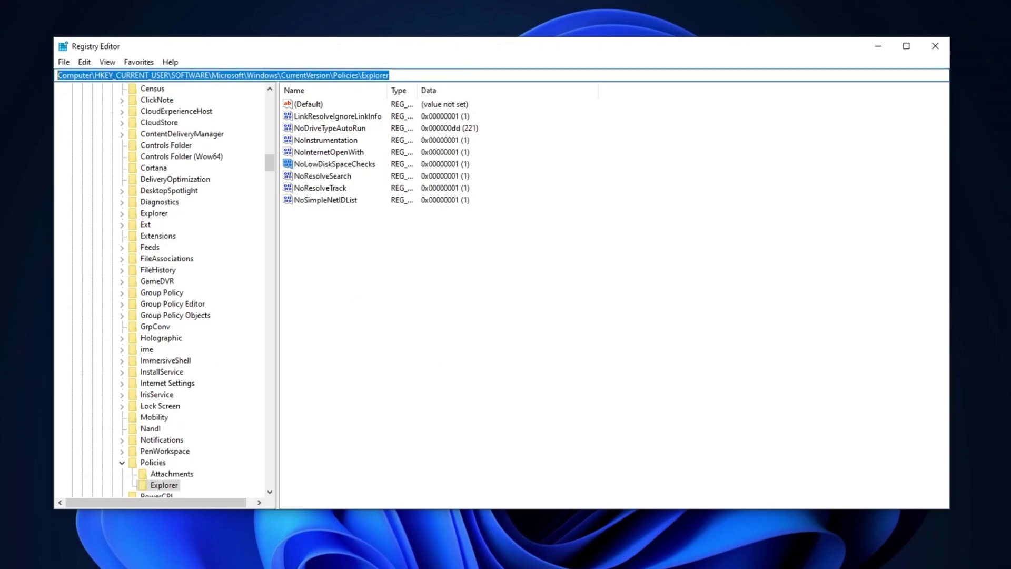
pyautogui.hotkey('ctrl', 'v')
pyautogui.press('Return')
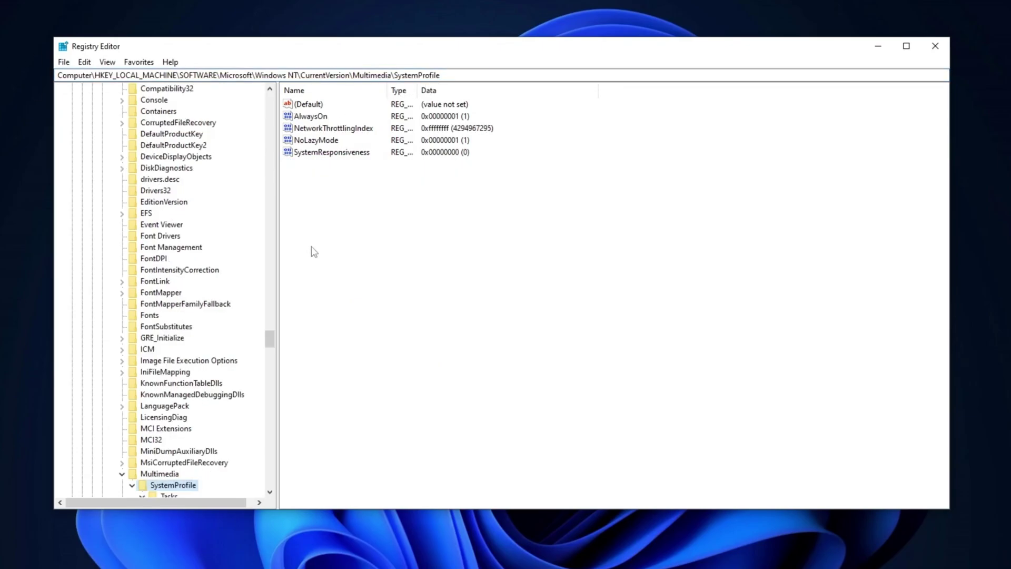
pyautogui.click(329, 153)
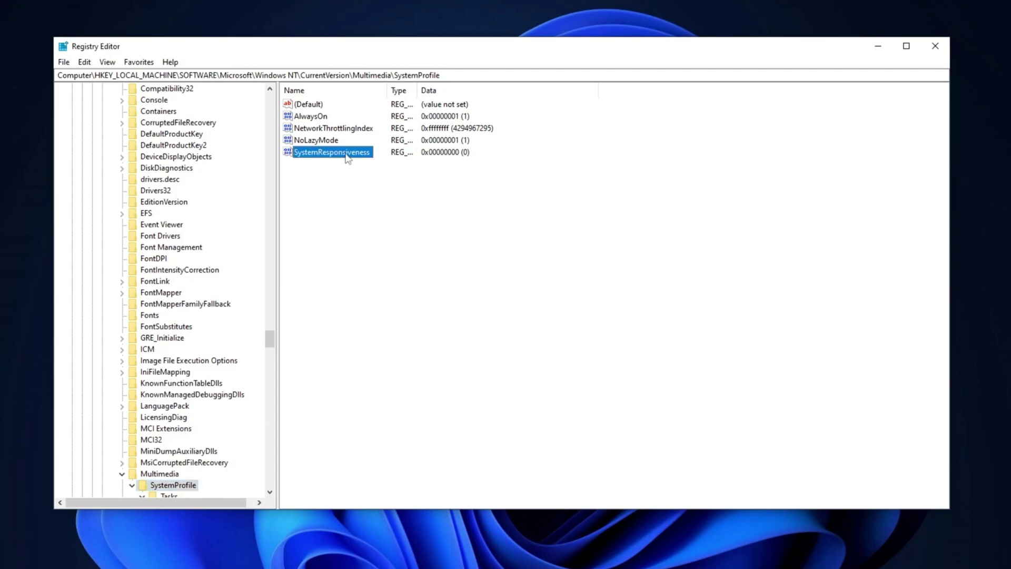
pyautogui.doubleClick(348, 155)
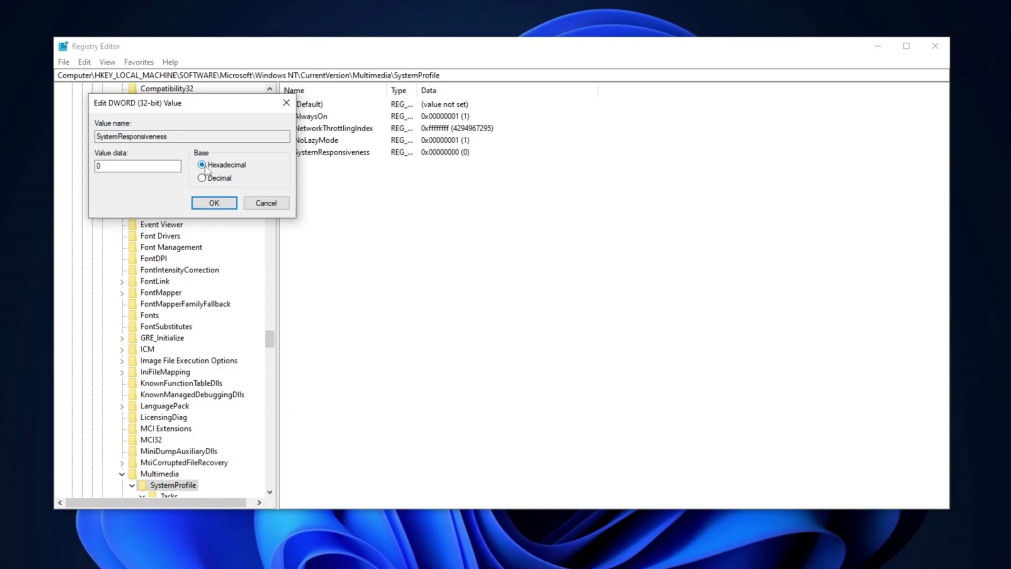
pyautogui.click(216, 206)
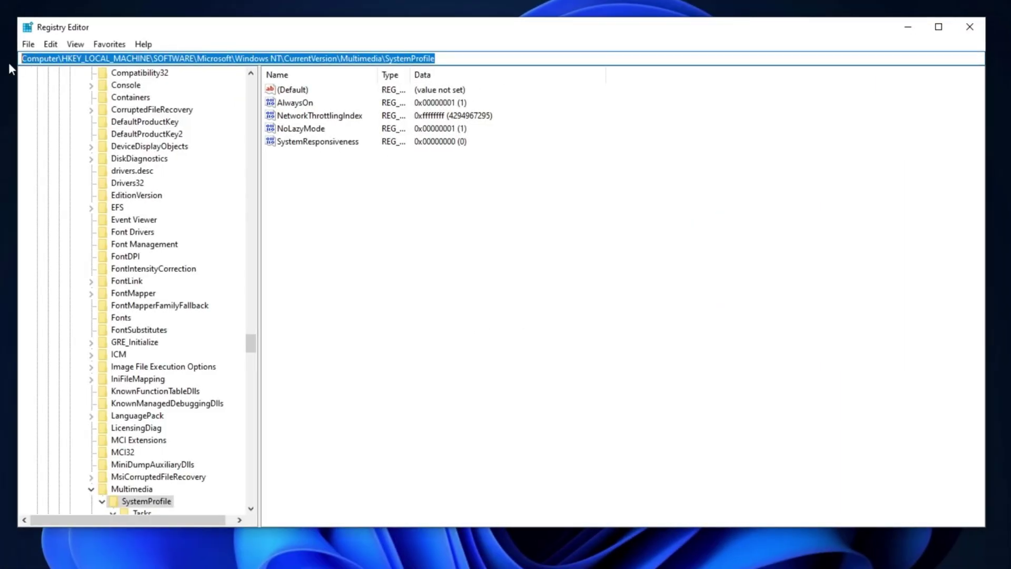
# Jump to Session Manager\Memory Management and keep IoPageLockLimit at 8000000 hex (134217728).
pyautogui.write('Computer\\HKEY_LOCAL_MACHINE\\SYSTEM\\CurrentControlSet\\Control\\Session Manager\\Memory Management')
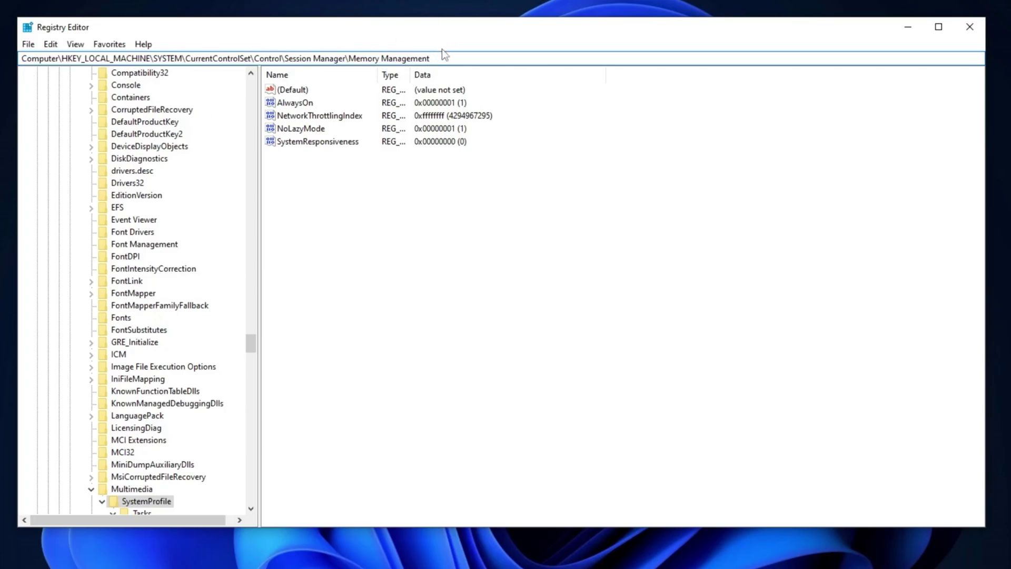
pyautogui.press('Return')
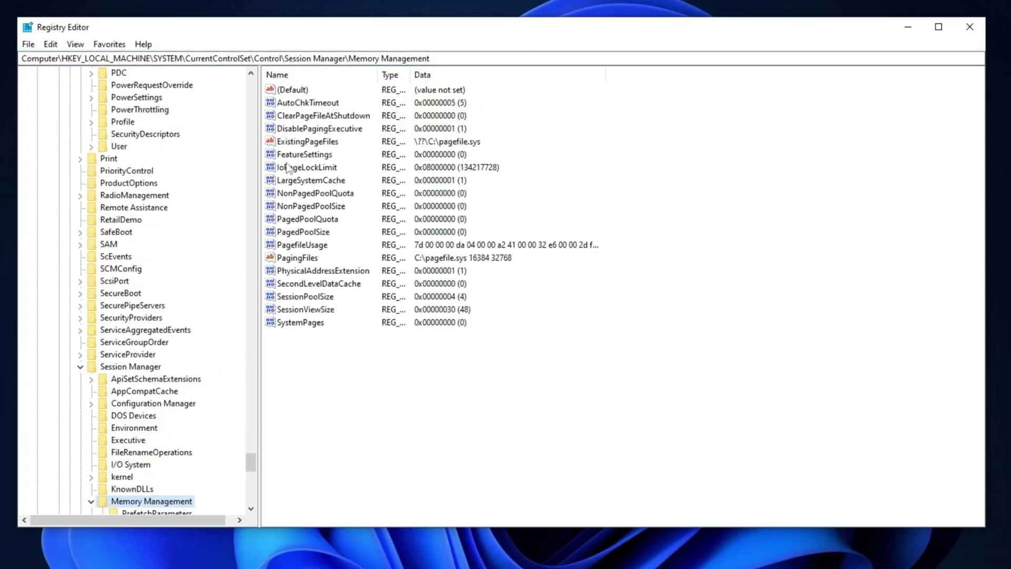
pyautogui.click(321, 170)
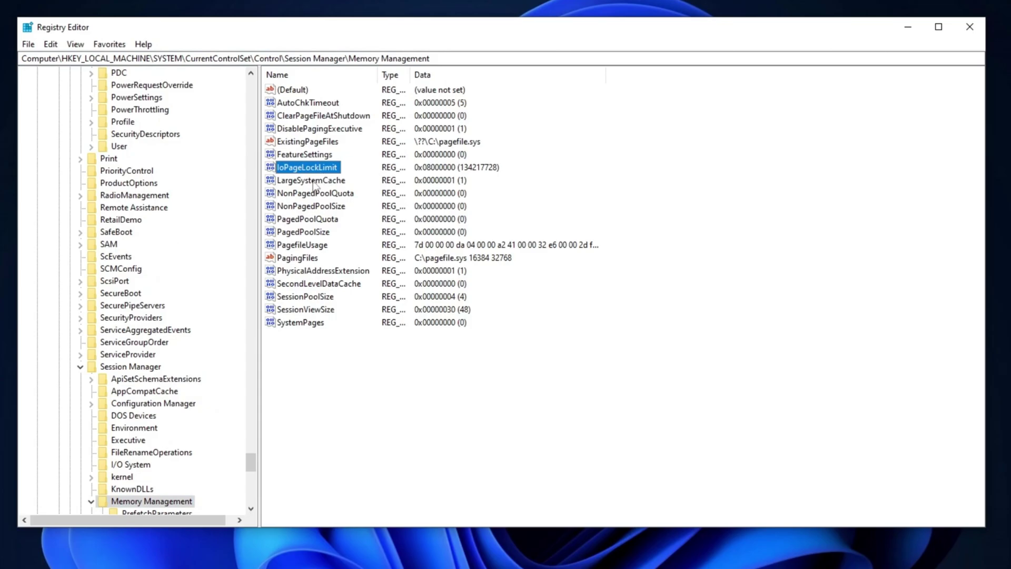
pyautogui.rightClick(581, 188)
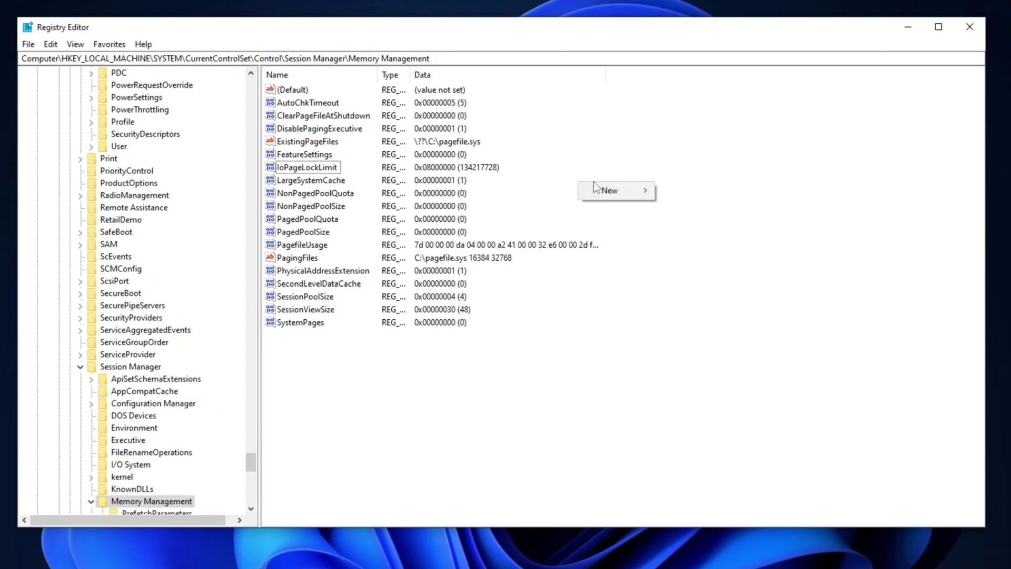
pyautogui.moveTo(622, 192)
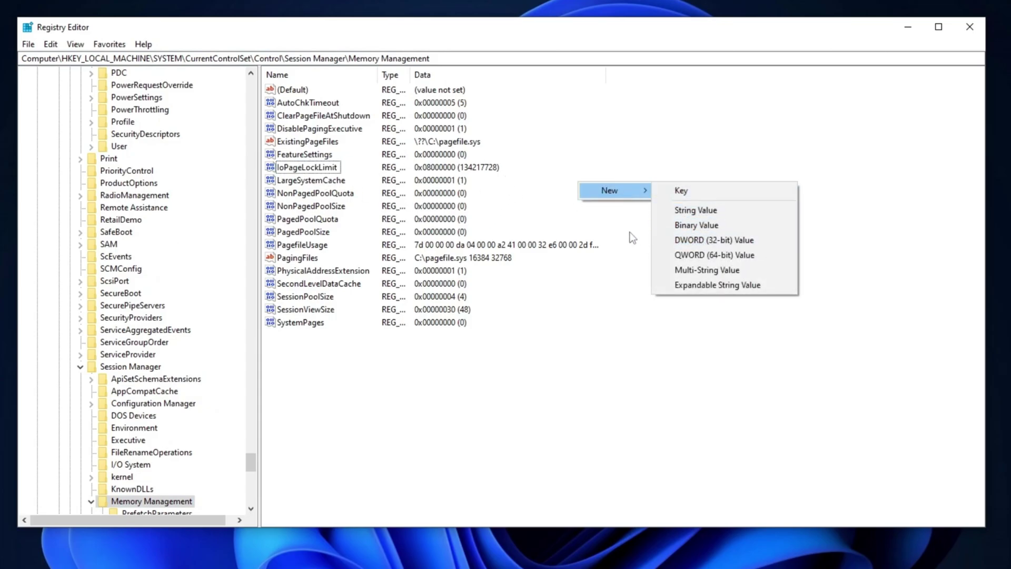
pyautogui.click(314, 169)
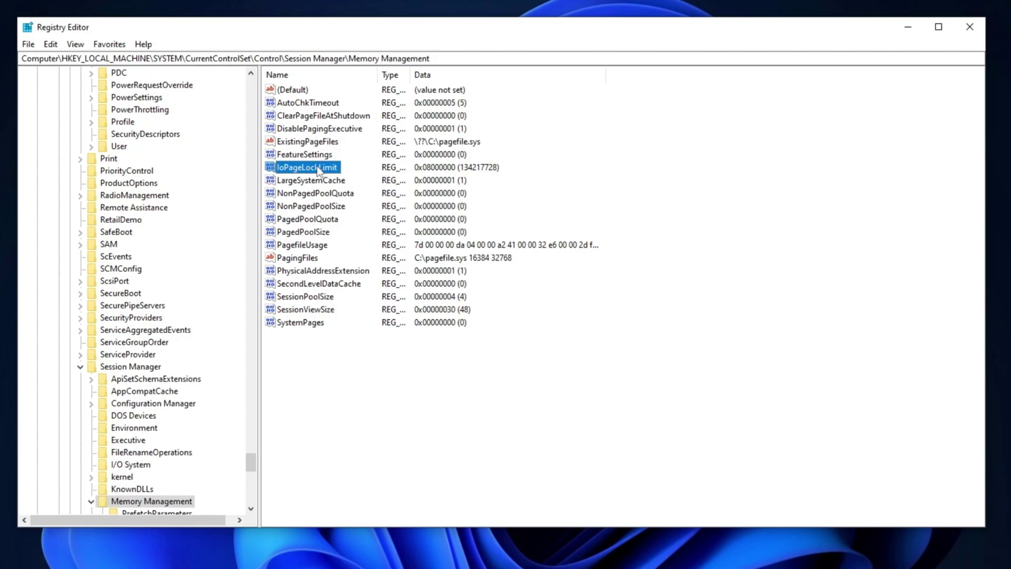
pyautogui.doubleClick(318, 169)
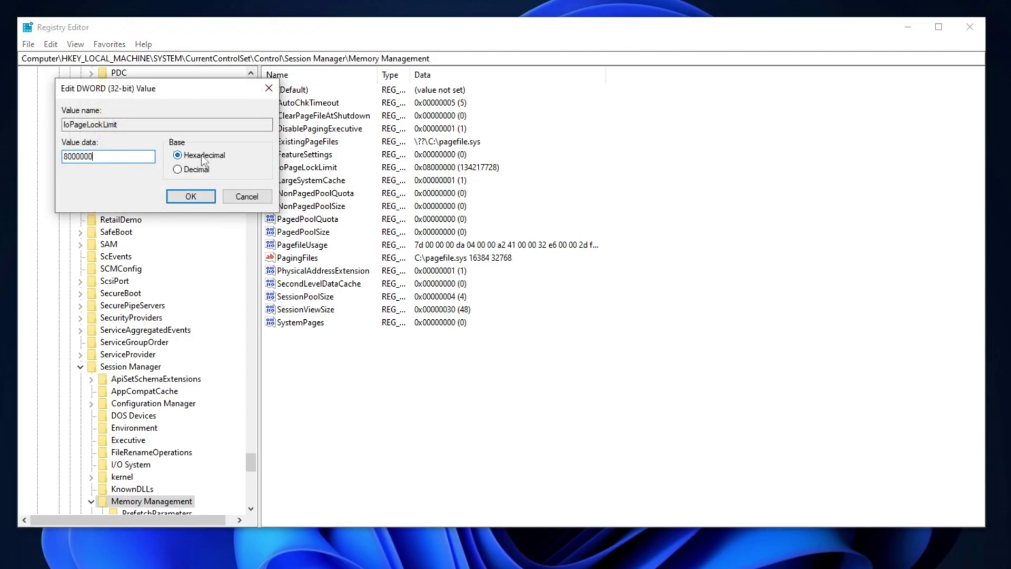
pyautogui.click(188, 194)
pyautogui.press('super')
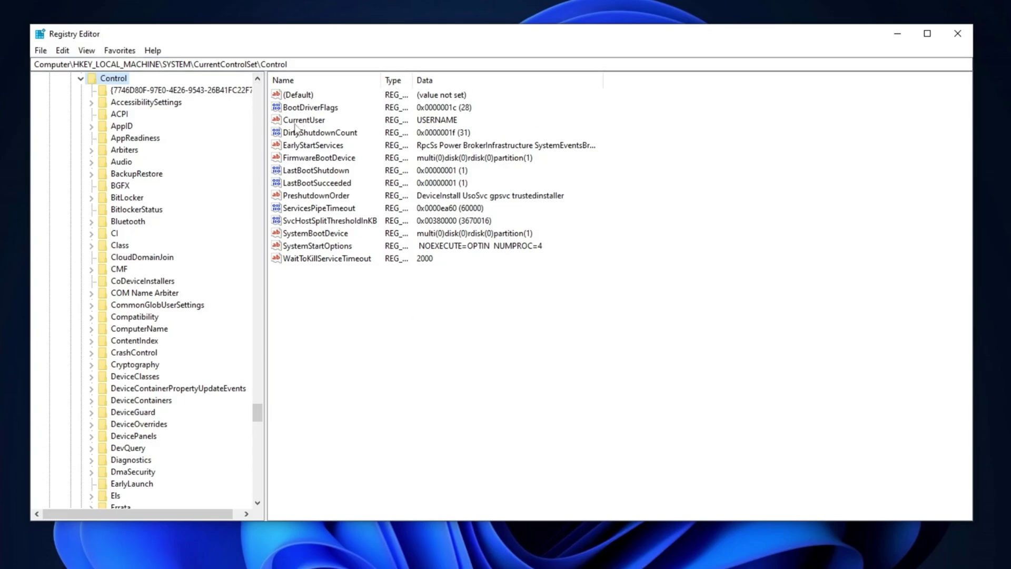
# Keep WaitToKillServiceTimeout under the Control key at 2000.
pyautogui.doubleClick(333, 261)
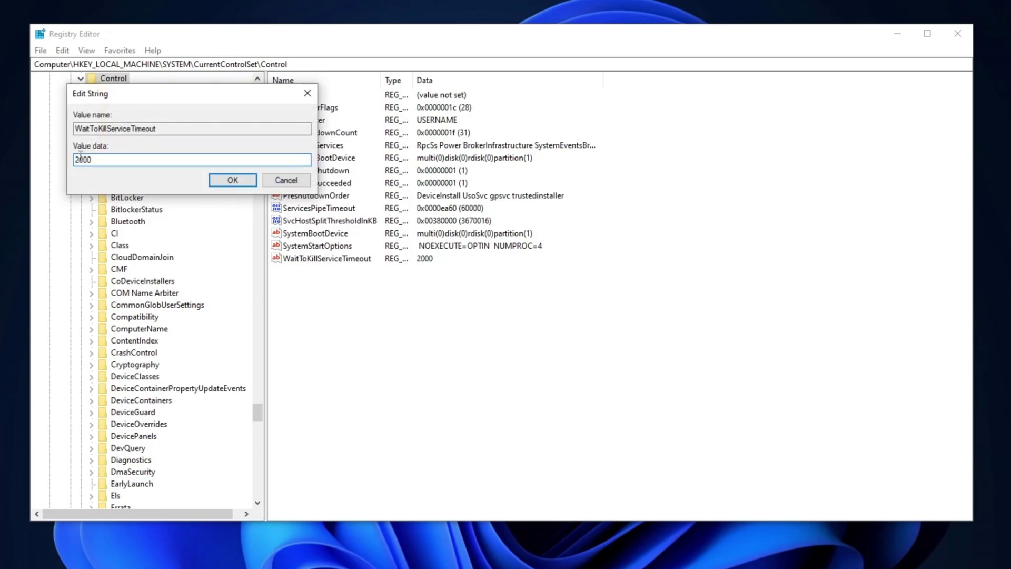
pyautogui.click(233, 180)
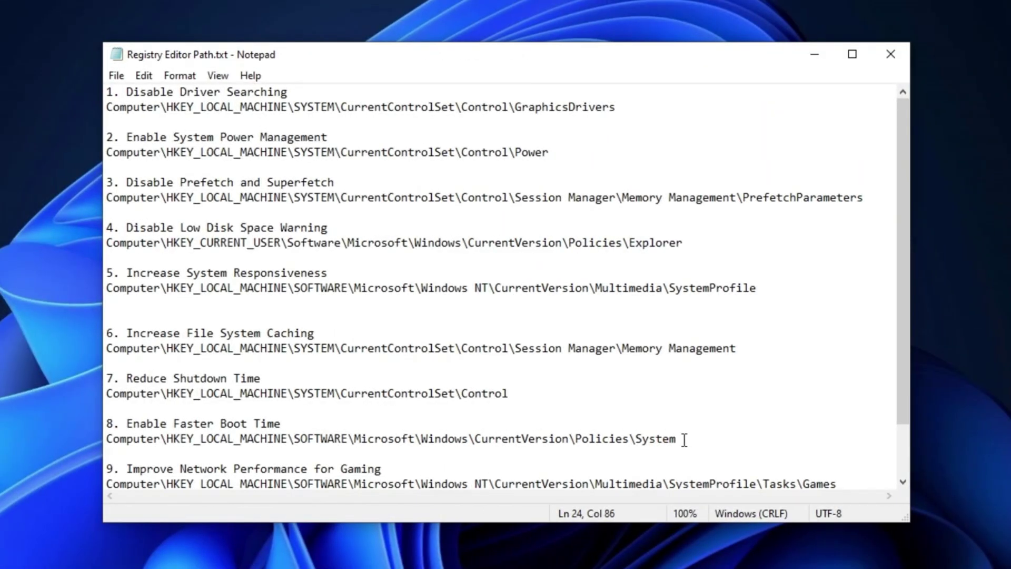
# Add a new DWORD (32-bit) value EnableULPS with data 0 under Policies\System.
pyautogui.moveTo(679, 439); pyautogui.dragTo(220, 439)
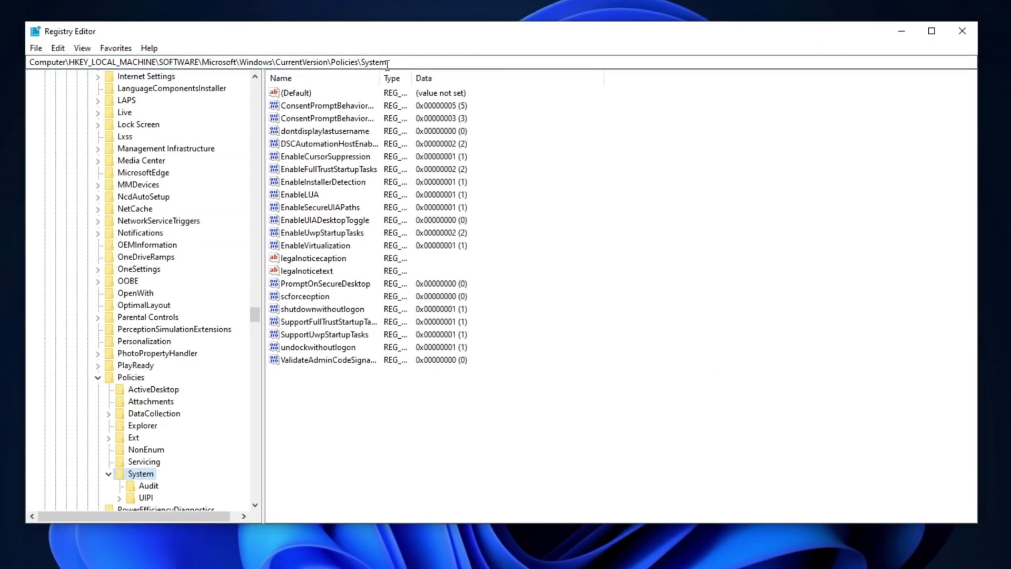
pyautogui.rightClick(568, 212)
pyautogui.moveTo(630, 224)
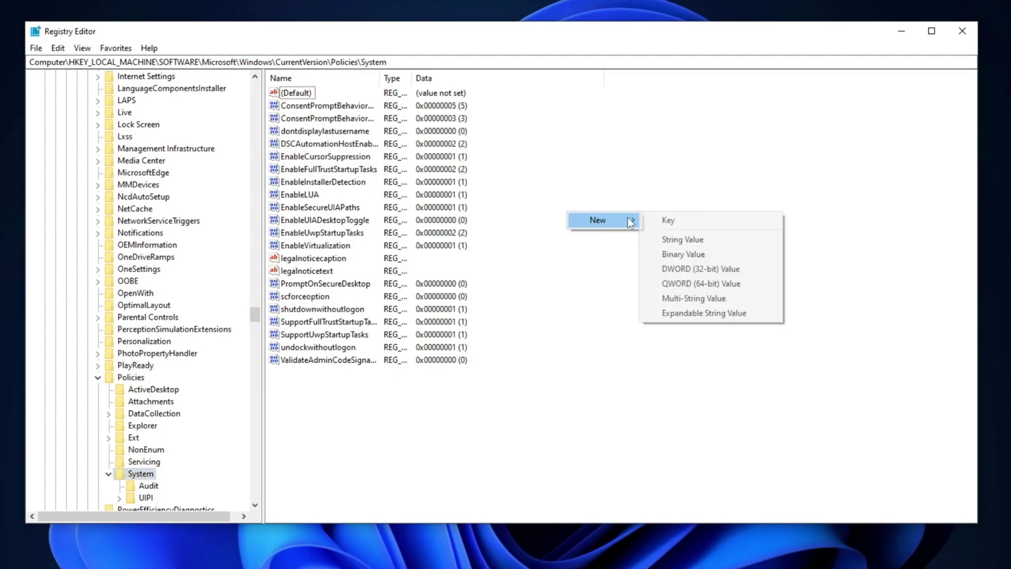
pyautogui.click(675, 270)
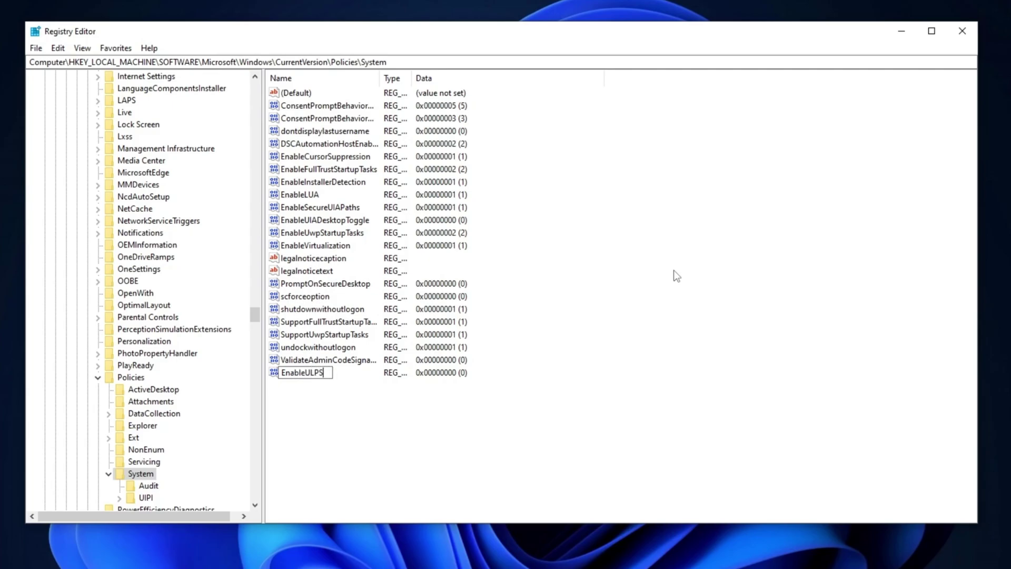
pyautogui.press('Return')
pyautogui.doubleClick(303, 375)
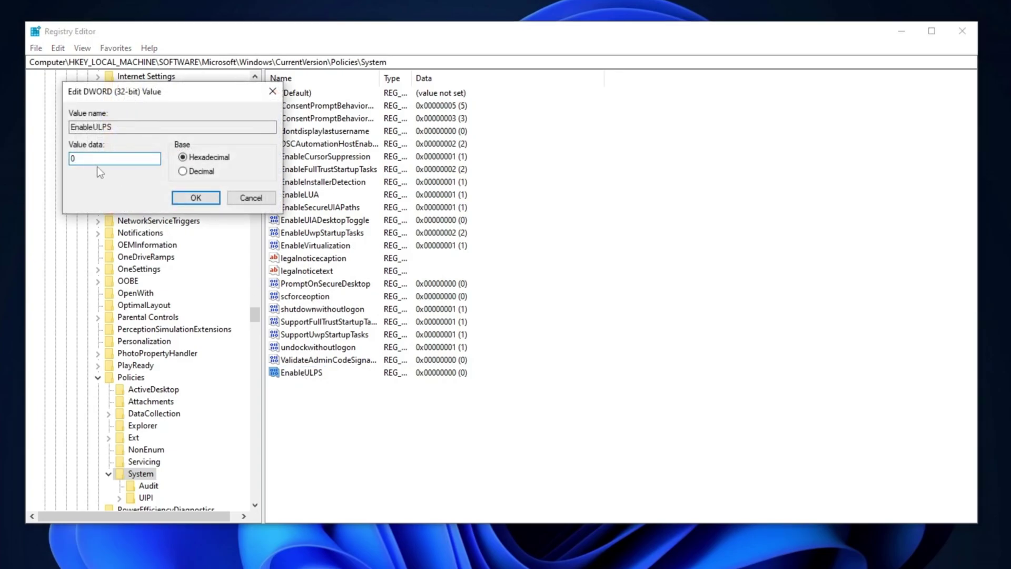
pyautogui.click(195, 198)
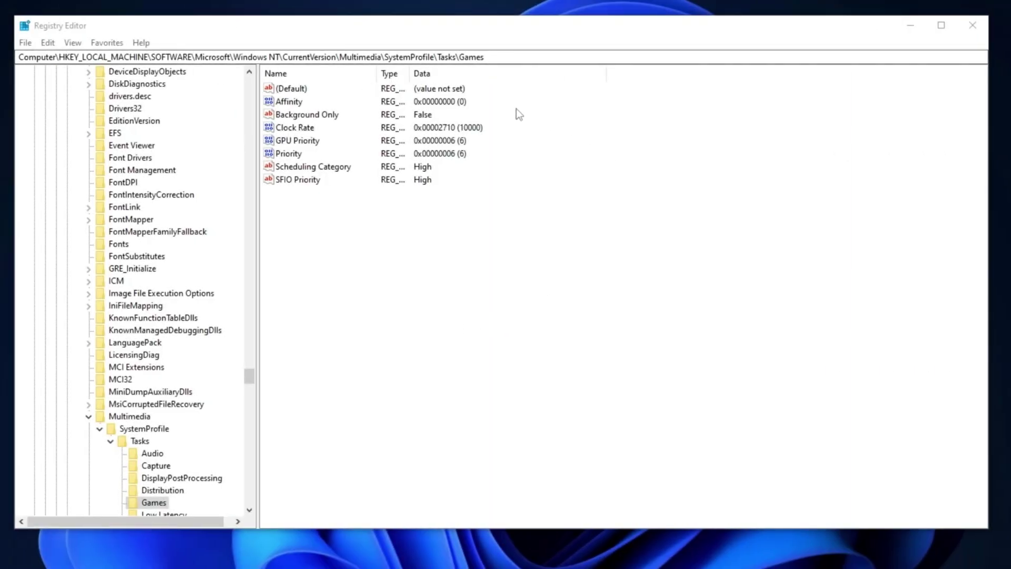
# Change Tasks\Games GPU Priority to 8, keeping Priority 6 and Scheduling Category High.
pyautogui.click(305, 141)
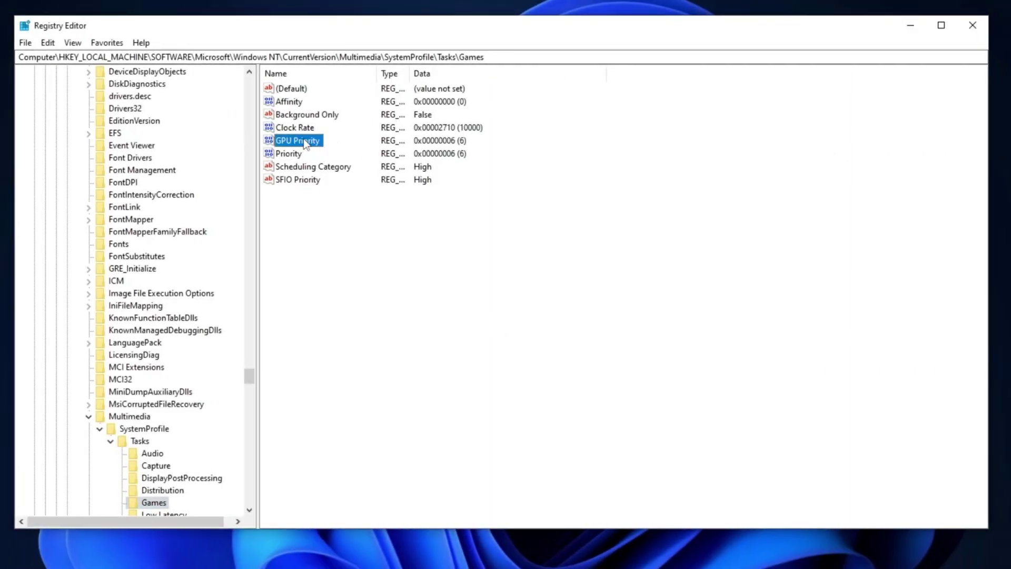
pyautogui.doubleClick(304, 141)
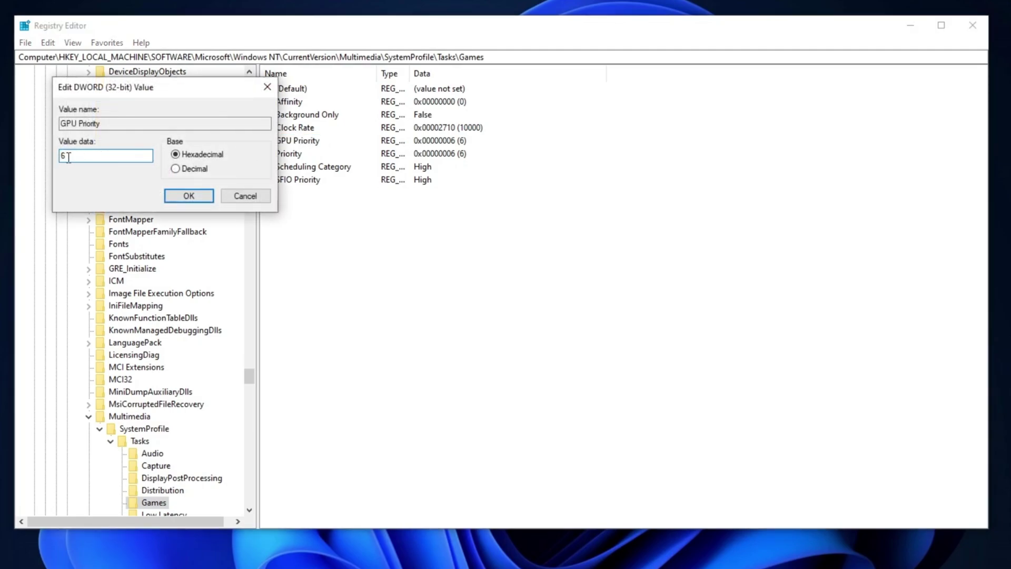
pyautogui.write('8')
pyautogui.click(189, 196)
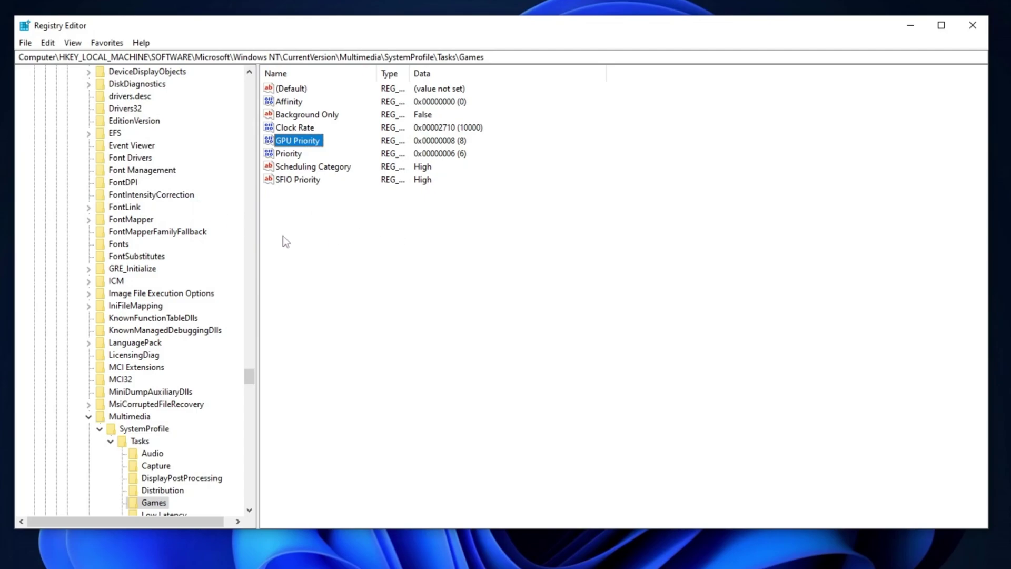
pyautogui.doubleClick(289, 155)
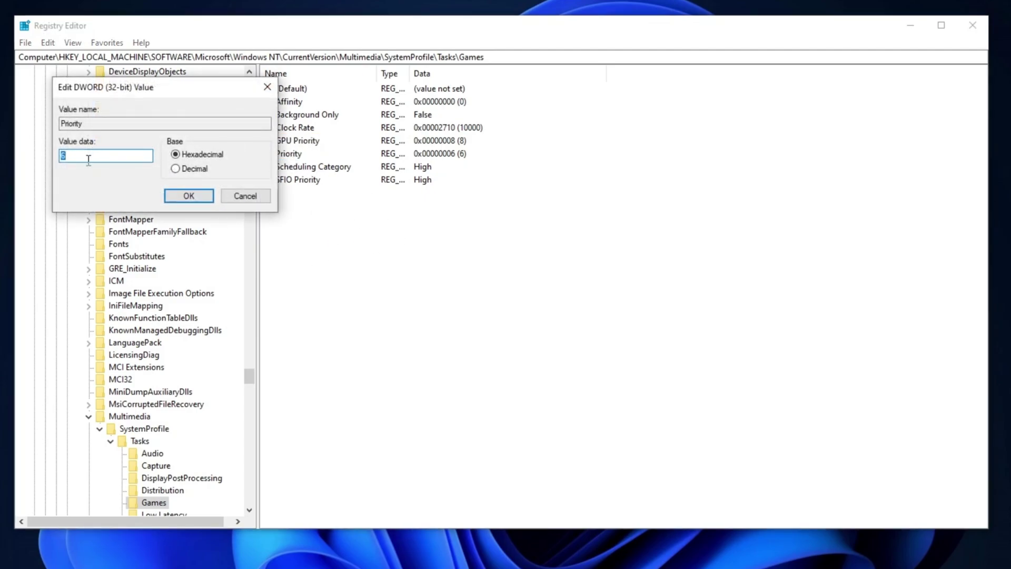
pyautogui.click(185, 197)
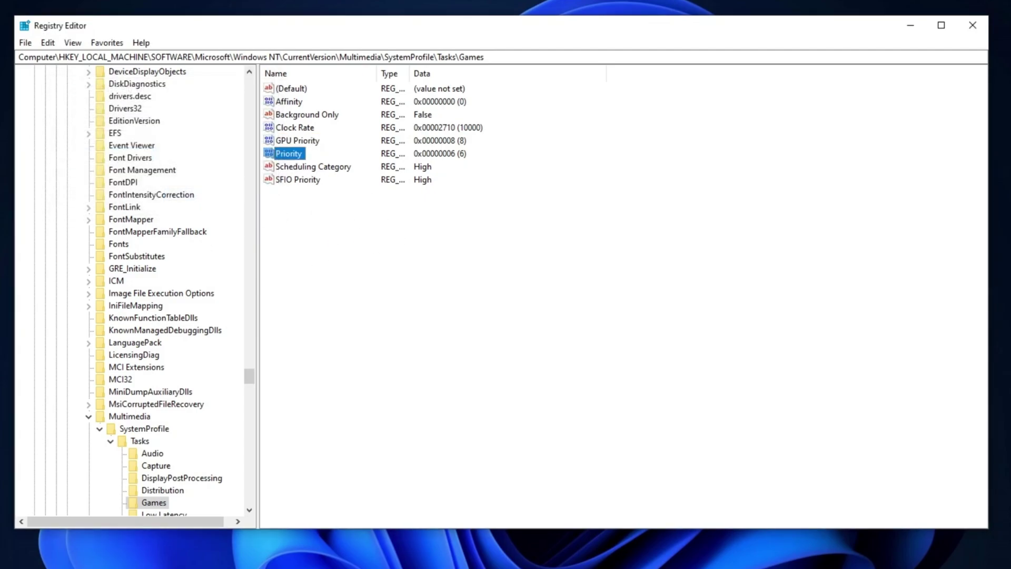
pyautogui.doubleClick(302, 168)
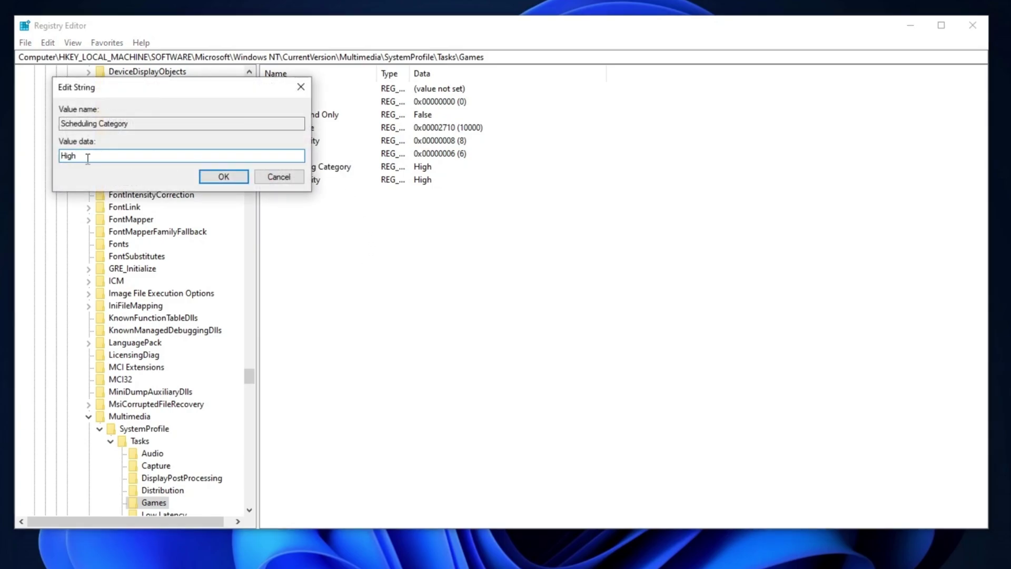
pyautogui.click(224, 177)
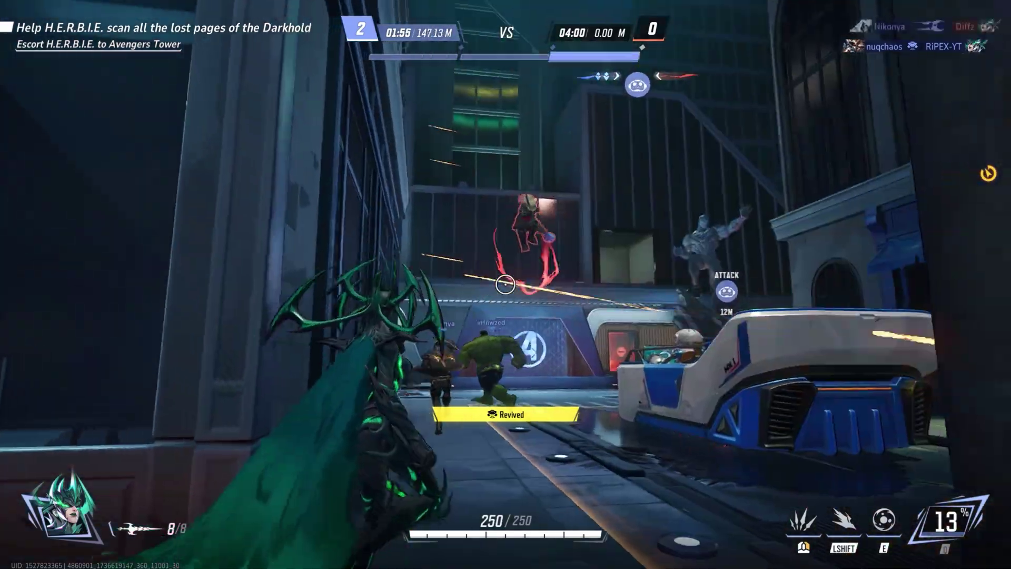
# As Hela, shoot the enemies ahead from behind the pillar.
pyautogui.click(506, 285)
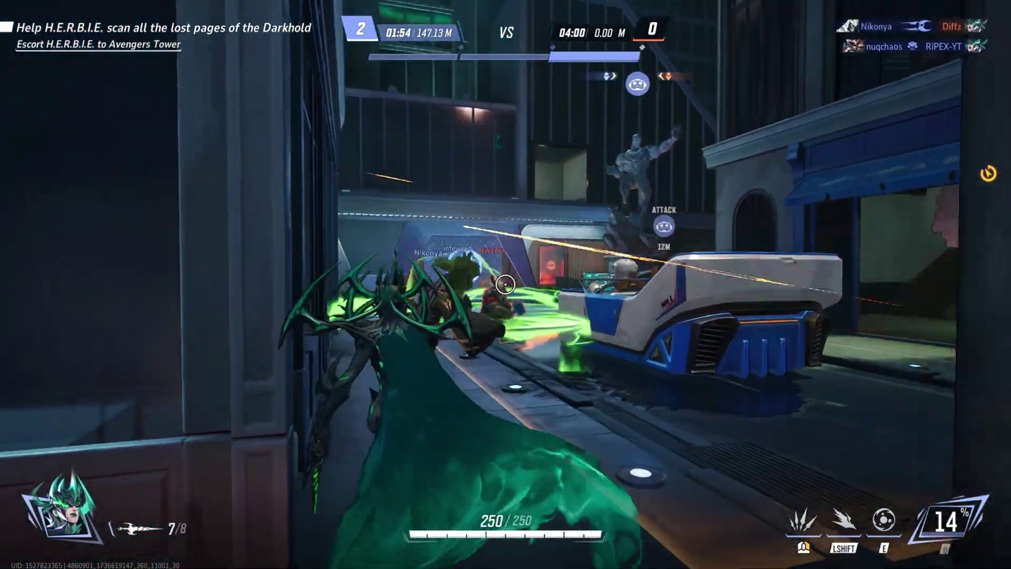
pyautogui.click(506, 285)
pyautogui.click(506, 284)
pyautogui.click(506, 285)
pyautogui.click(506, 284)
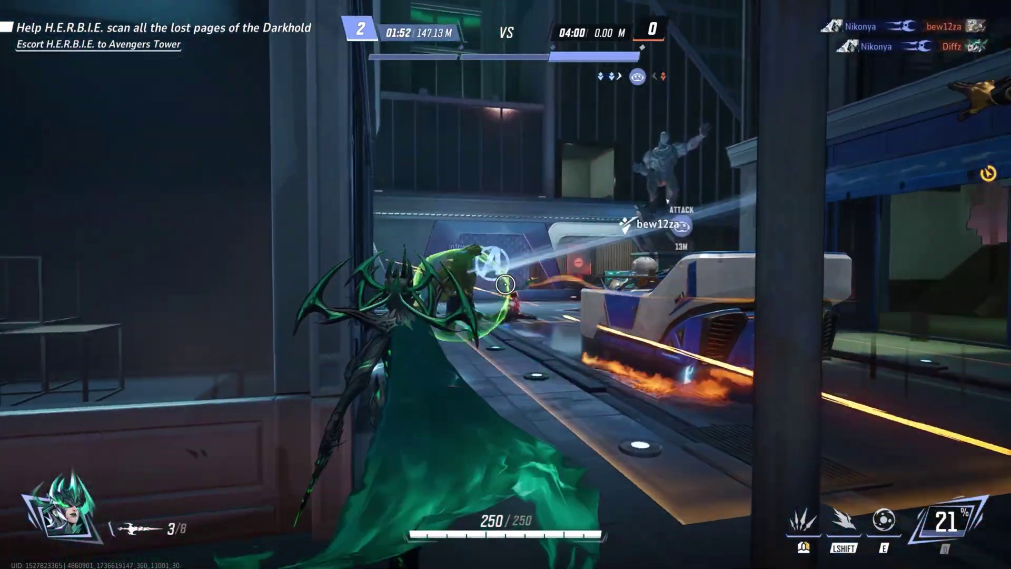
pyautogui.click(506, 285)
# Reload, use Hela's secondary ability and Astral Flock, then finish off enemies by the Avengers gate.
pyautogui.press('r')
pyautogui.press('e')
pyautogui.press('shift')
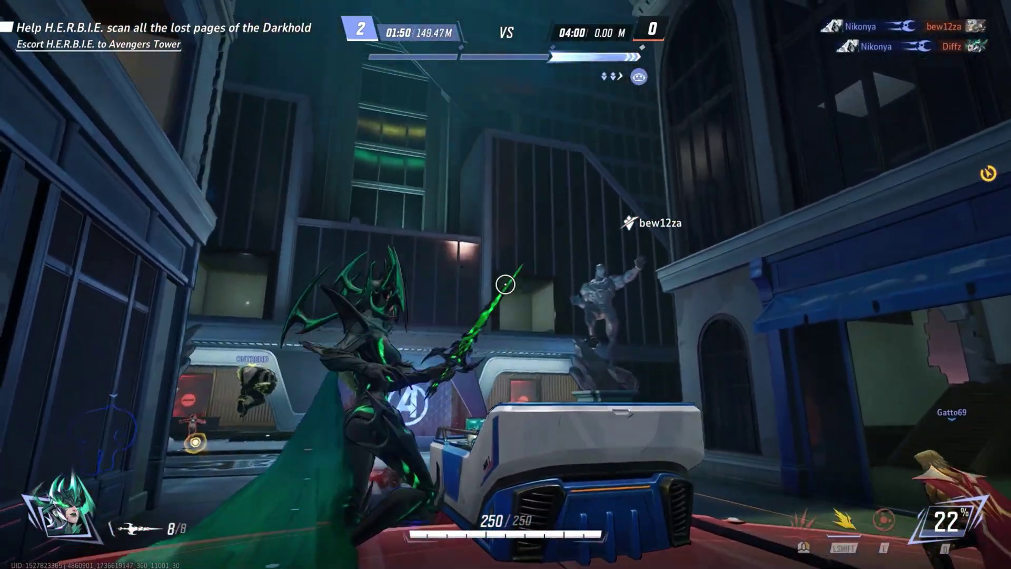
pyautogui.press('shift')
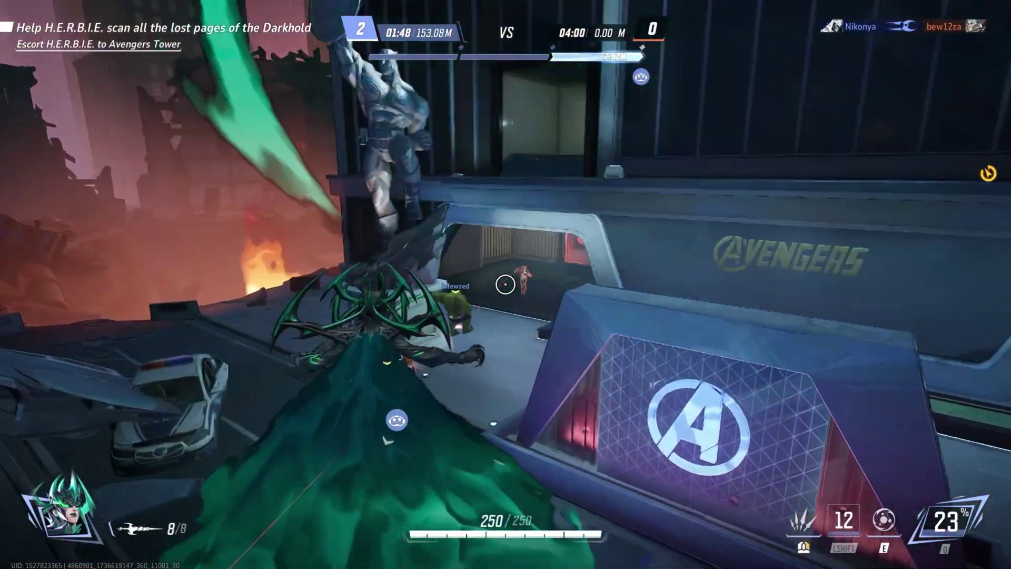
pyautogui.click(506, 285)
pyautogui.click(506, 285)
pyautogui.click(505, 285)
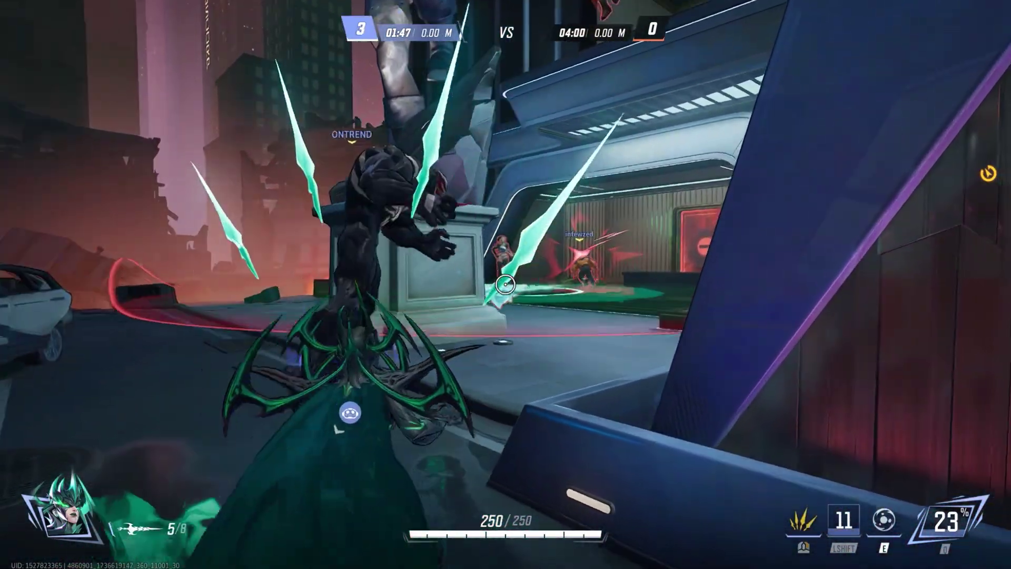